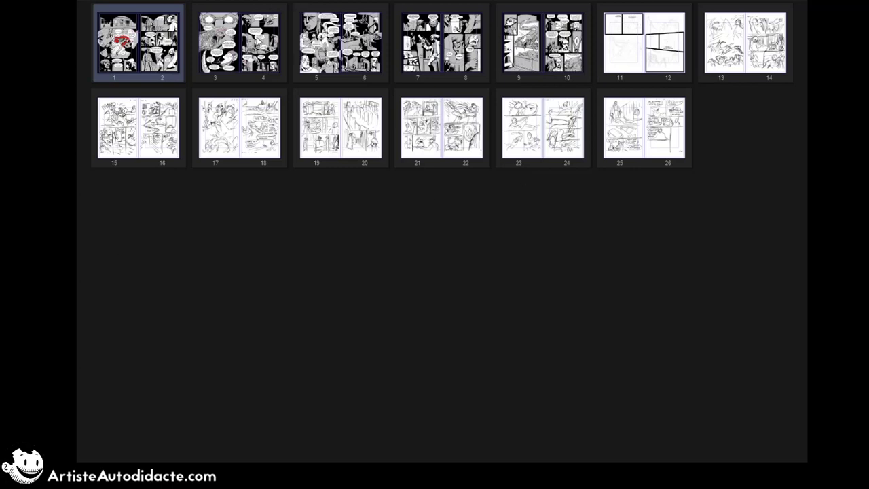
Step: Go through the finished comic spreads in the page overview and open the spread of pages 9 and 10
click(210, 42)
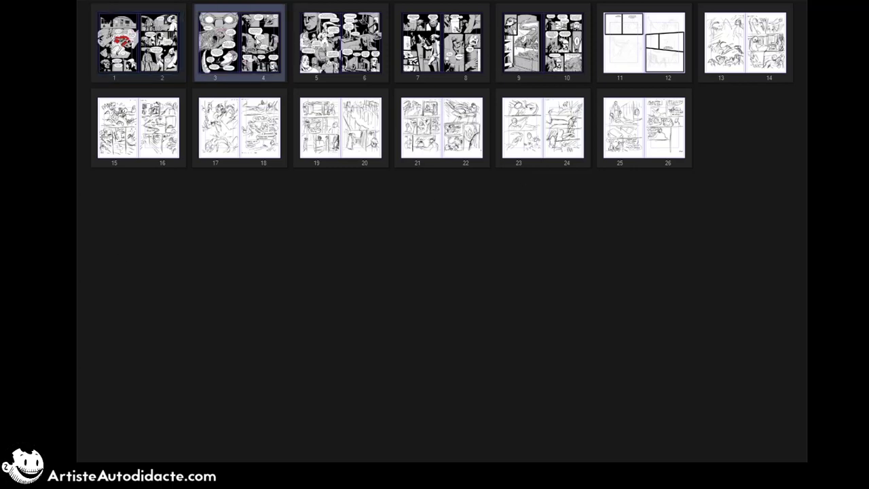
click(338, 38)
click(435, 41)
click(522, 39)
double_click(553, 47)
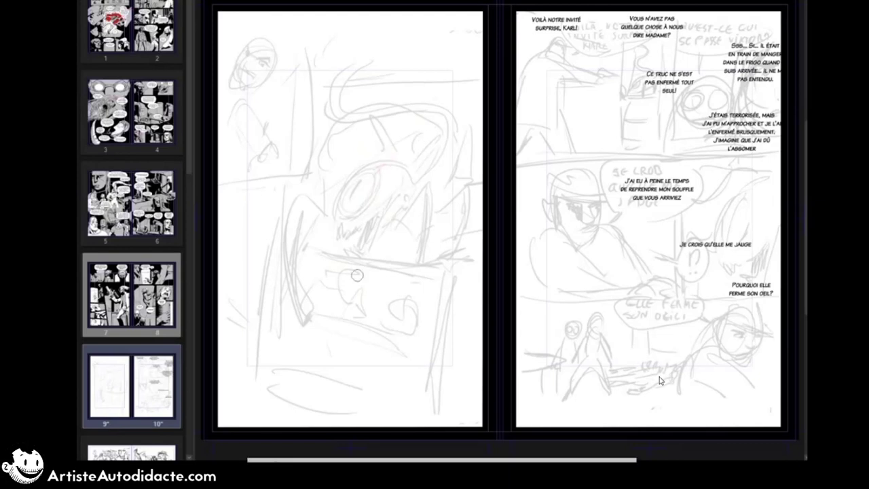
Step: Sketch the creature's large oval eye and brow line in orange over the grey rough on page 9
drag(380, 159, 392, 298)
key(ctrl+z)
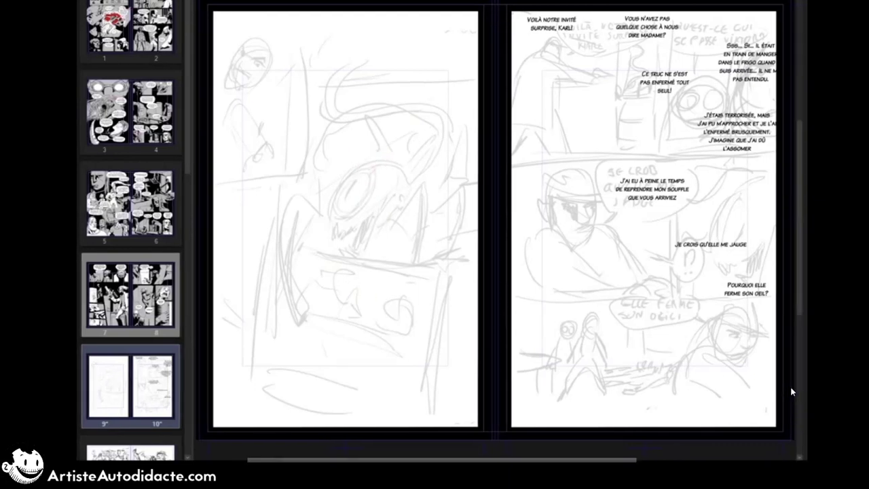
mouse_move(338, 188)
mouse_down()
mouse_move(367, 168)
mouse_move(335, 220)
mouse_up()
mouse_move(335, 219)
mouse_down()
mouse_move(372, 167)
mouse_move(346, 200)
mouse_up()
drag(368, 191, 356, 210)
drag(354, 170, 395, 162)
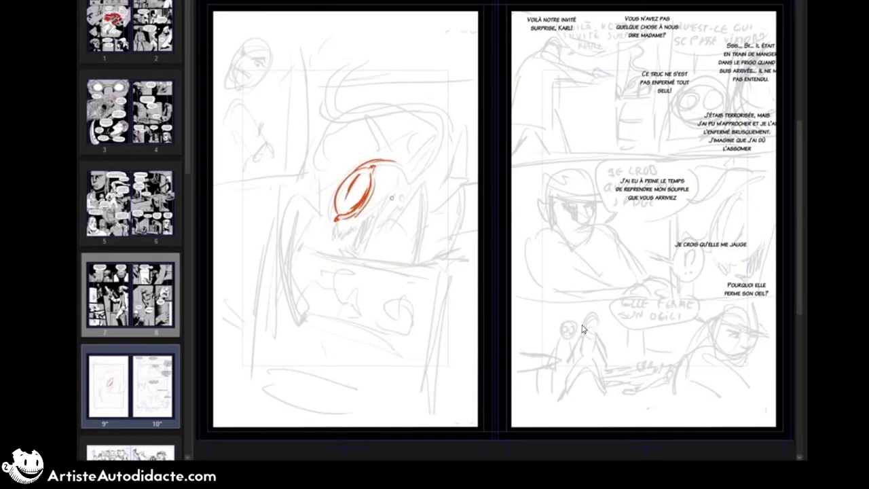
Step: Sketch the creature's open jaw with jagged teeth below the eye, following the rough
mouse_move(389, 191)
mouse_down()
mouse_move(377, 236)
mouse_move(357, 260)
mouse_up()
drag(343, 245, 364, 254)
drag(354, 224, 351, 239)
drag(353, 227, 356, 245)
mouse_move(339, 221)
mouse_down()
mouse_move(338, 245)
mouse_move(349, 234)
mouse_up()
drag(342, 226, 354, 234)
drag(385, 189, 374, 205)
mouse_move(365, 221)
mouse_down()
mouse_move(358, 228)
mouse_move(376, 213)
mouse_up()
drag(375, 212, 365, 224)
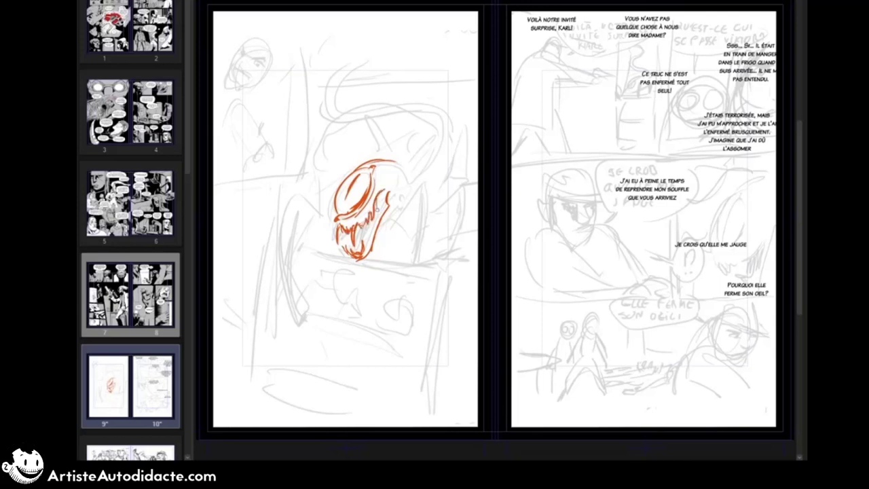
Step: Sketch the creature's spine and long S-shaped tail rising above its head
mouse_move(384, 160)
mouse_down()
mouse_move(405, 164)
mouse_move(438, 140)
mouse_up()
drag(441, 138, 435, 114)
drag(345, 63, 439, 106)
drag(345, 63, 362, 57)
Step: Sketch the creature's angular limbs around the body, redrawing the right foreleg and adding a raised rear leg
drag(389, 206, 391, 228)
mouse_move(390, 229)
mouse_down()
mouse_move(401, 225)
mouse_move(423, 179)
mouse_up()
mouse_move(424, 179)
mouse_down()
mouse_move(438, 253)
mouse_move(415, 233)
mouse_move(413, 264)
mouse_up()
key(ctrl+z)
key(ctrl+z)
drag(427, 223, 415, 253)
mouse_move(422, 177)
mouse_down()
mouse_move(398, 217)
mouse_move(429, 186)
mouse_up()
mouse_move(412, 127)
mouse_down()
mouse_move(305, 204)
mouse_move(422, 123)
mouse_move(437, 128)
mouse_up()
drag(311, 198, 319, 199)
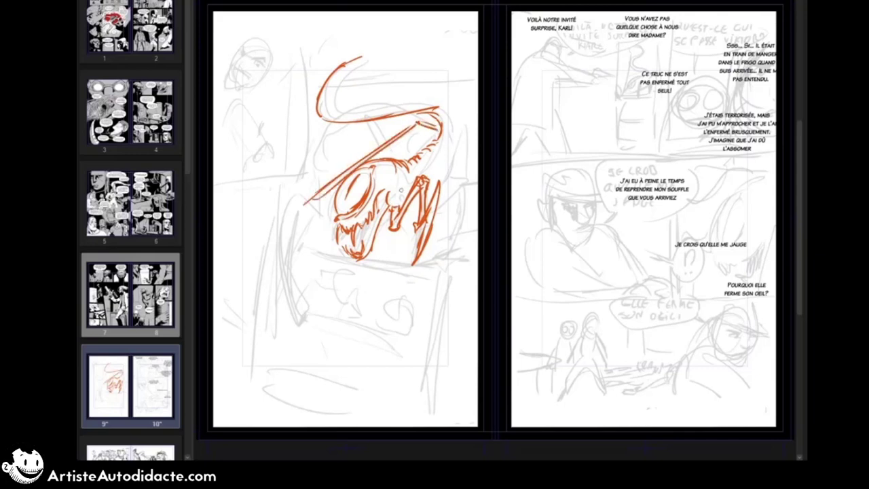
drag(420, 203, 411, 214)
drag(446, 146, 430, 216)
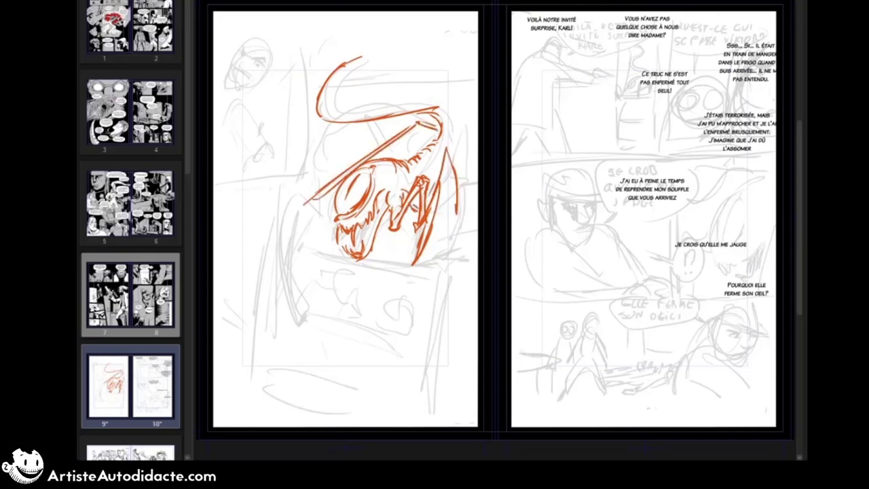
Step: Rework the creature's right foreleg as a straight lower limb ending in sharp claws on the shelf
mouse_move(448, 161)
mouse_down()
mouse_move(454, 205)
mouse_move(414, 230)
mouse_up()
drag(438, 182, 424, 244)
drag(424, 213, 413, 264)
drag(418, 195, 416, 243)
mouse_move(426, 195)
mouse_down()
mouse_move(421, 245)
mouse_move(445, 266)
mouse_up()
mouse_move(431, 244)
mouse_down()
mouse_move(442, 263)
mouse_move(425, 275)
mouse_move(418, 258)
mouse_up()
drag(409, 234, 417, 245)
Step: Sketch the creature's left foreleg with its bent joint and clawed foot gripping the shelf
drag(320, 178, 304, 197)
mouse_move(307, 186)
mouse_down()
mouse_move(292, 240)
mouse_move(335, 217)
mouse_move(310, 243)
mouse_up()
mouse_move(318, 197)
mouse_down()
mouse_move(337, 218)
mouse_move(284, 258)
mouse_up()
drag(301, 239, 295, 262)
drag(310, 239, 307, 259)
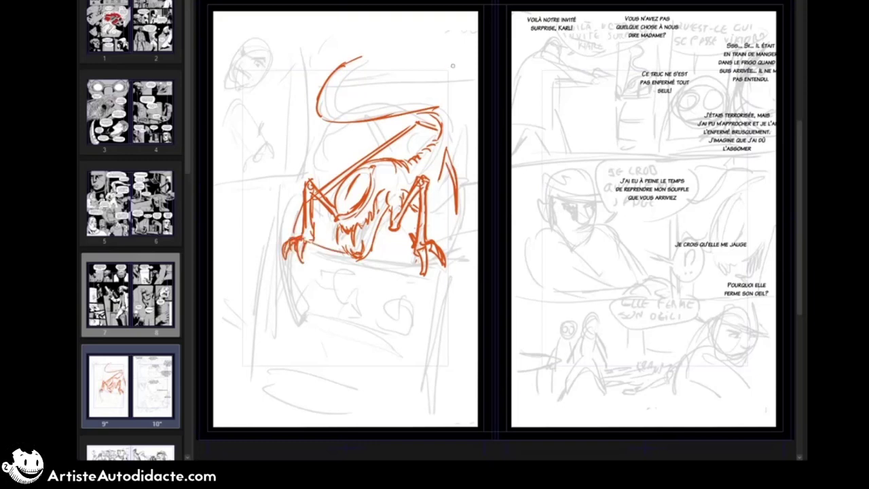
Step: Draw the fridge's tall right edge and rear leg lines, and thicken the creature's tail with a pointed stinger
drag(461, 49, 455, 393)
drag(448, 170, 454, 228)
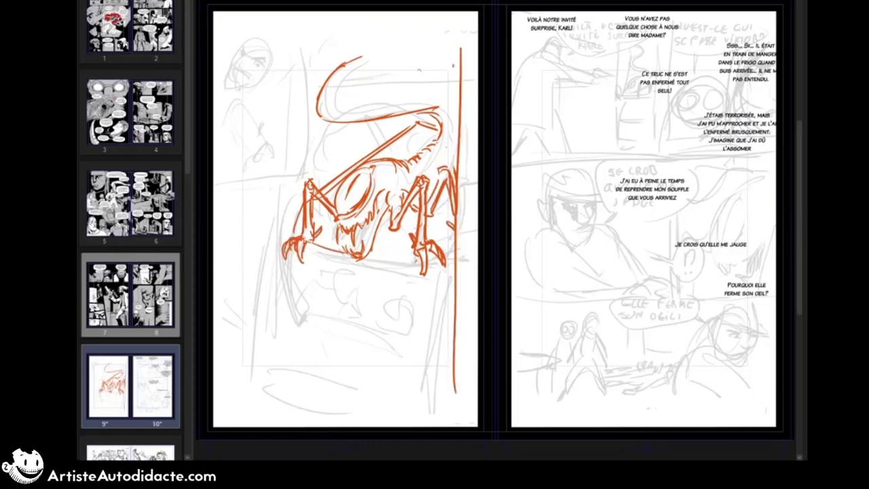
mouse_move(360, 59)
mouse_down()
mouse_move(374, 66)
mouse_move(331, 105)
mouse_move(401, 38)
mouse_up()
drag(401, 39, 358, 65)
drag(369, 64, 395, 45)
drag(338, 70, 346, 76)
drag(330, 78, 333, 92)
drag(333, 110, 439, 93)
drag(440, 99, 454, 110)
Step: Add small vertebra bumps along the creature's spine and the underside of its tail
drag(411, 161, 426, 156)
drag(432, 139, 438, 144)
drag(439, 118, 444, 123)
drag(335, 112, 390, 120)
drag(396, 116, 402, 119)
drag(413, 111, 420, 114)
Step: Draw the slanted edges of the fridge shelves beneath the creature
drag(311, 245, 451, 277)
mouse_move(292, 298)
mouse_down()
mouse_move(414, 339)
mouse_move(435, 356)
mouse_up()
drag(279, 296, 326, 264)
key(ctrl+z)
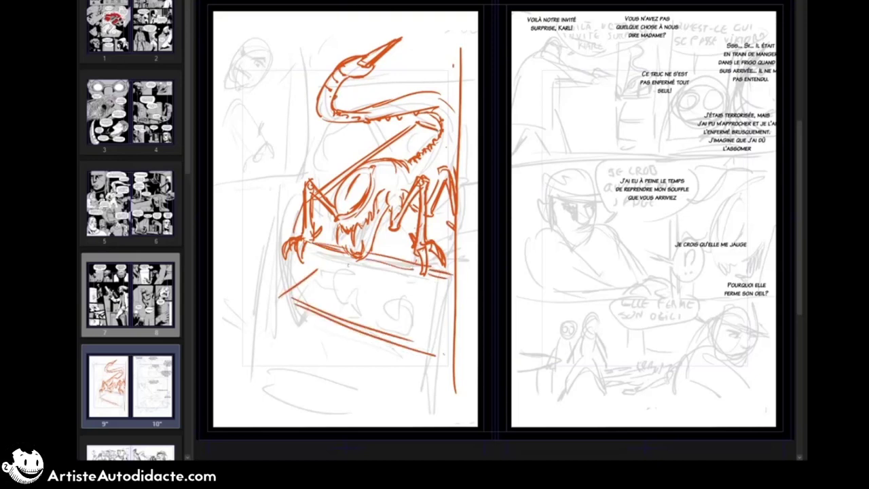
drag(279, 296, 373, 261)
Step: Add body contour lines to the creature and hatch the inside of its mouth
mouse_move(371, 181)
mouse_down()
mouse_move(404, 160)
mouse_move(448, 151)
mouse_up()
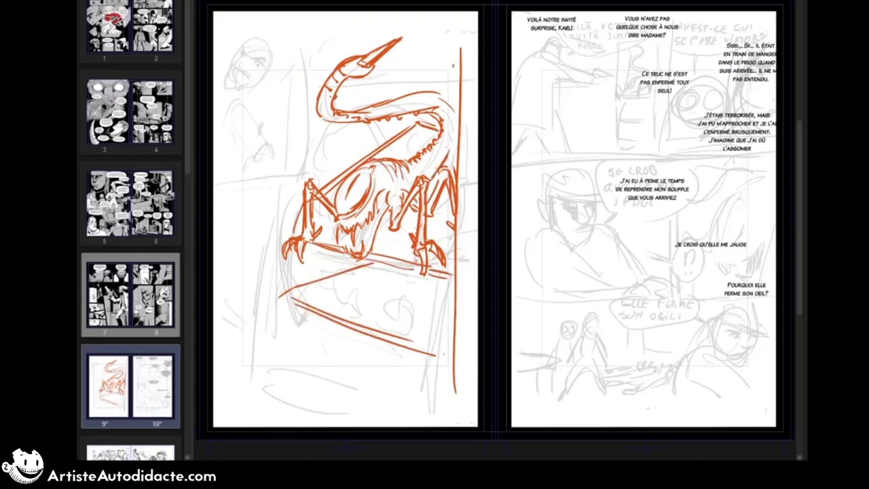
drag(402, 191, 411, 168)
drag(352, 226, 363, 244)
drag(371, 229, 367, 237)
drag(355, 243, 351, 249)
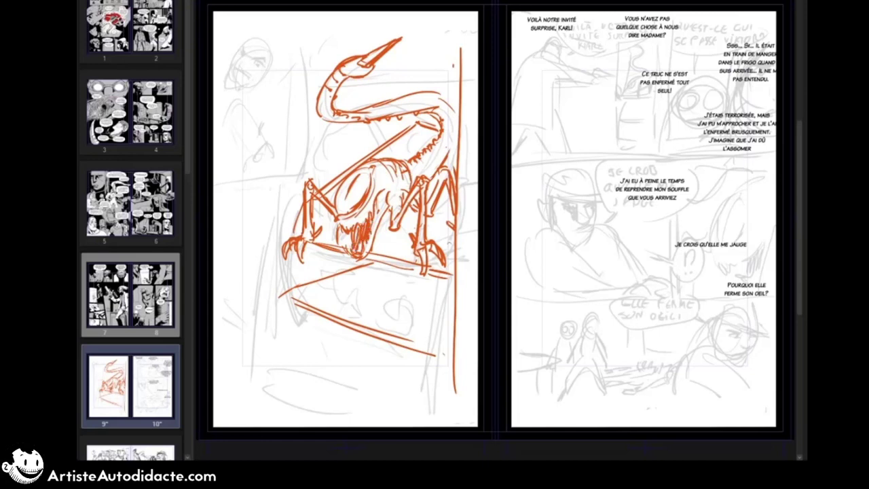
Step: Frame the small upper-left inset panel on page 9 and sketch the frowning character's head inside it
drag(215, 16, 299, 15)
drag(302, 12, 306, 114)
drag(215, 163, 307, 154)
mouse_move(233, 52)
mouse_down()
mouse_move(242, 43)
mouse_move(273, 65)
mouse_move(266, 62)
mouse_up()
drag(247, 62, 265, 68)
drag(231, 44, 241, 57)
mouse_move(225, 61)
mouse_down()
mouse_move(238, 65)
mouse_move(240, 92)
mouse_up()
mouse_move(238, 49)
mouse_down()
mouse_move(229, 61)
mouse_move(267, 66)
mouse_up()
mouse_move(232, 49)
mouse_down()
mouse_move(225, 64)
mouse_move(252, 98)
mouse_up()
drag(262, 34, 282, 81)
drag(254, 94, 267, 83)
drag(273, 37, 296, 66)
Step: Sketch the character's bent arm, hand, shoulders and torso below the head in the inset panel
drag(224, 102, 279, 155)
drag(278, 151, 269, 172)
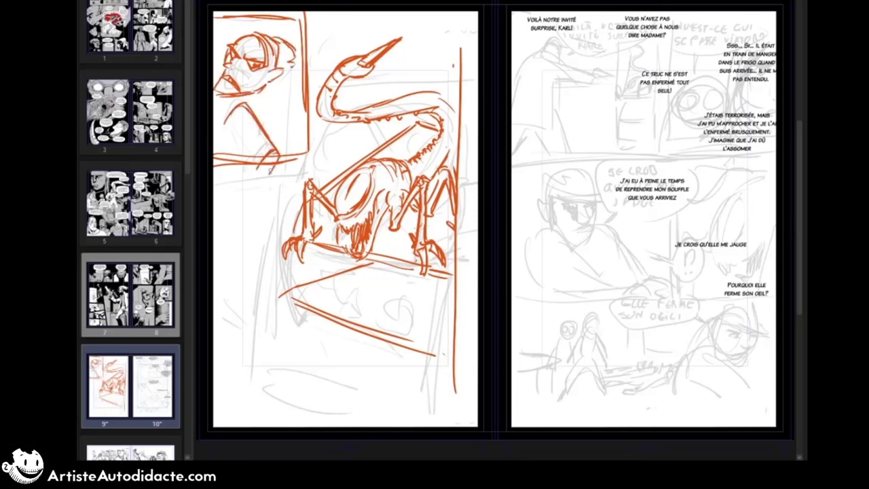
mouse_move(232, 106)
mouse_down()
mouse_move(261, 174)
mouse_move(242, 134)
mouse_up()
mouse_move(263, 134)
mouse_down()
mouse_move(274, 149)
mouse_move(262, 168)
mouse_up()
drag(234, 111, 216, 150)
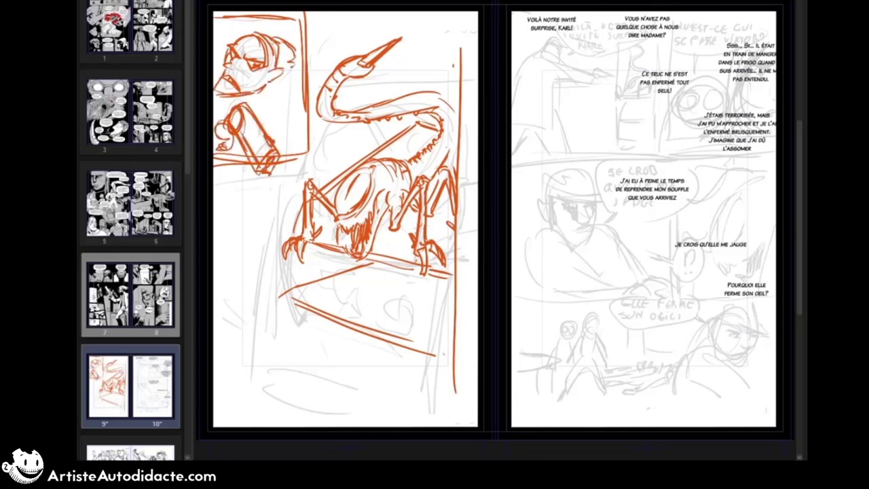
drag(255, 88, 275, 106)
drag(223, 98, 296, 111)
drag(269, 99, 296, 123)
drag(281, 110, 295, 155)
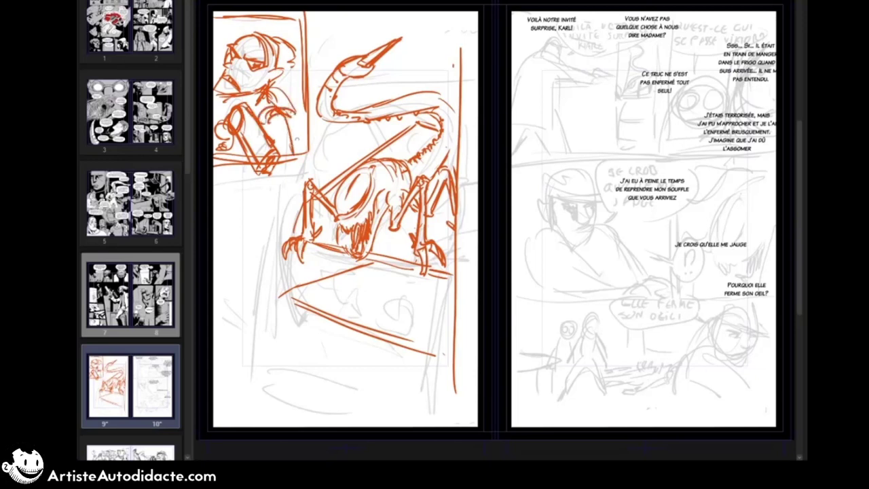
Step: Sketch a tilted carton on the shelf below the creature and a vertical support line under it
drag(374, 294, 381, 330)
drag(397, 297, 403, 323)
drag(370, 279, 379, 329)
mouse_move(372, 277)
mouse_down()
mouse_move(403, 279)
mouse_move(400, 340)
mouse_up()
mouse_move(398, 280)
mouse_down()
mouse_move(417, 343)
mouse_move(407, 410)
mouse_up()
Step: Draw a lower slanted fridge shelf and place rounded food items on both shelves
drag(330, 379, 353, 391)
drag(266, 351, 372, 415)
drag(265, 346, 346, 332)
drag(320, 285, 360, 291)
mouse_move(310, 343)
mouse_down()
mouse_move(336, 367)
mouse_move(329, 355)
mouse_up()
drag(312, 338, 319, 355)
drag(377, 341, 374, 362)
Step: Add shelf lines behind the creature's legs and draw the fridge's left vertical edge
drag(312, 205, 328, 212)
drag(458, 114, 447, 161)
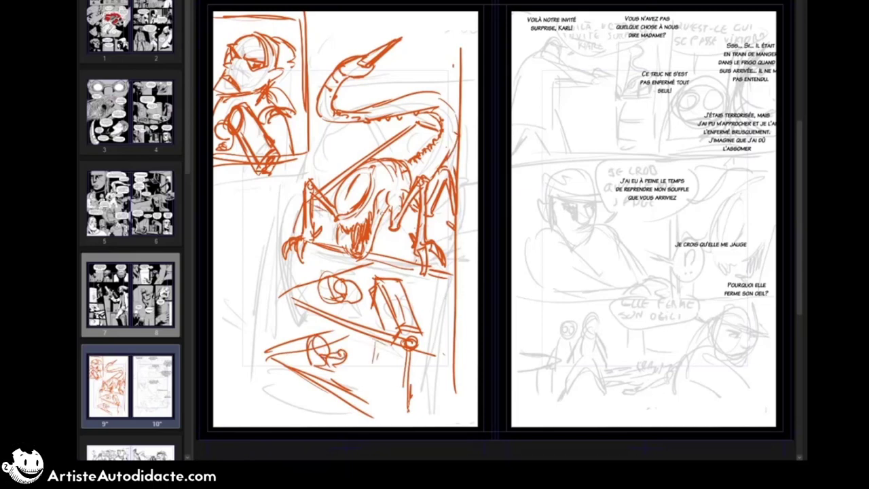
drag(402, 217, 432, 220)
drag(429, 202, 448, 211)
drag(300, 209, 288, 235)
drag(271, 178, 259, 378)
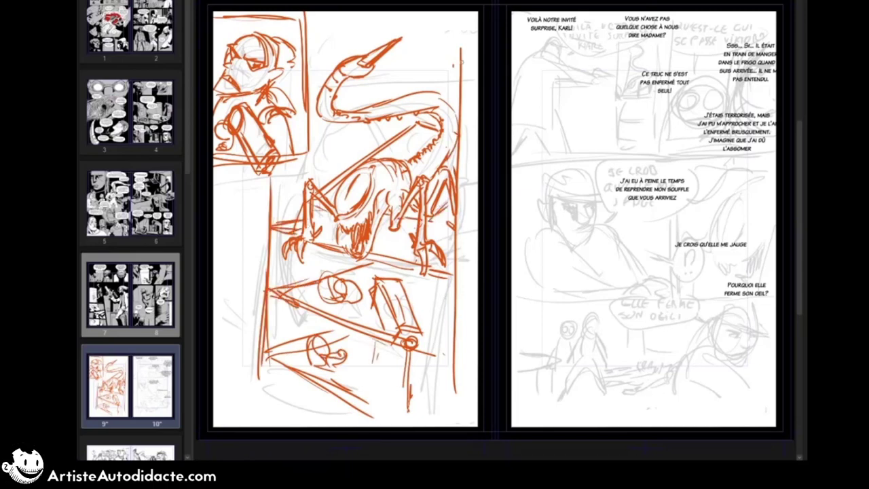
Step: Build up the fridge frame with a horizontal top line, doubled vertical sides and slanted base edges
drag(308, 81, 478, 85)
drag(467, 14, 464, 421)
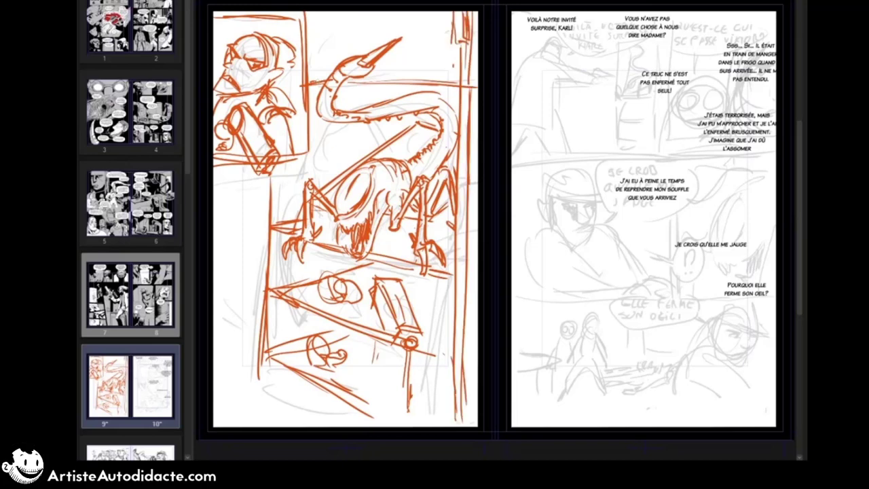
drag(450, 13, 448, 84)
drag(262, 167, 255, 349)
mouse_move(258, 373)
mouse_down()
mouse_move(357, 425)
mouse_move(345, 426)
mouse_up()
drag(213, 372, 256, 367)
drag(253, 173, 247, 383)
Step: Detail the creature's tail and back segments and add background fridge lines around it
drag(369, 120, 421, 107)
mouse_move(412, 158)
mouse_down()
mouse_move(418, 174)
mouse_move(433, 170)
mouse_up()
mouse_move(302, 203)
mouse_down()
mouse_move(275, 226)
mouse_move(326, 216)
mouse_up()
drag(375, 217, 391, 221)
drag(297, 160, 367, 156)
drag(299, 153, 344, 149)
drag(274, 297, 270, 365)
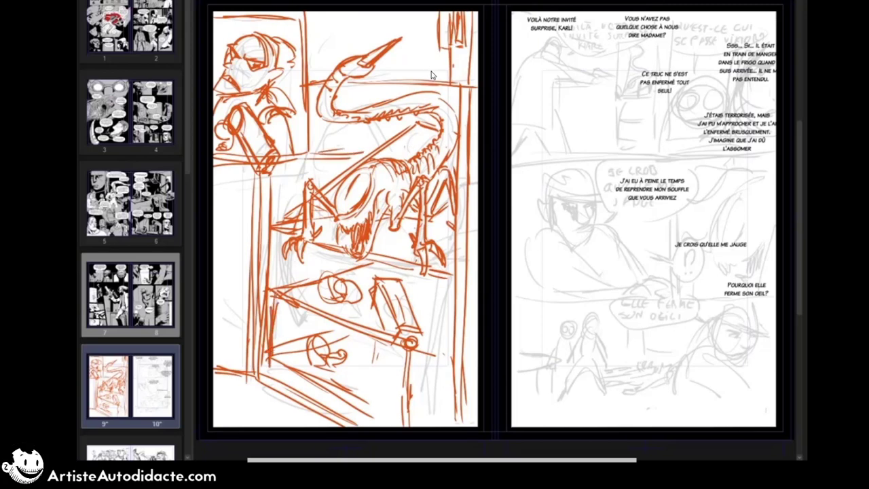
Step: Rework the bottom of the fridge interior below the carton with short vertical and slanted lines
drag(448, 362, 445, 401)
drag(406, 349, 430, 364)
mouse_move(348, 333)
mouse_down()
mouse_move(310, 349)
mouse_move(281, 346)
mouse_up()
drag(331, 330, 372, 347)
drag(280, 345, 319, 377)
drag(292, 377, 342, 403)
Step: Sketch the open fridge door along the page's left edge with its racks and a bottle
drag(248, 166, 247, 352)
drag(216, 343, 246, 361)
drag(213, 314, 249, 294)
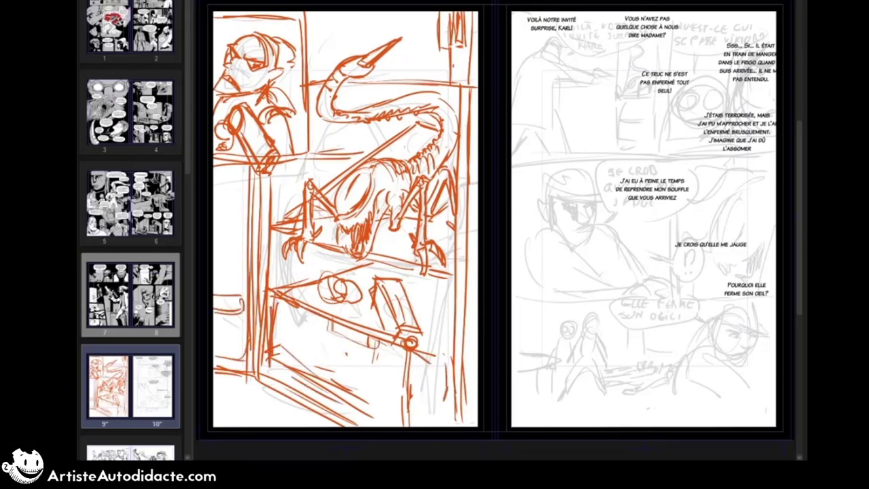
mouse_move(214, 212)
mouse_down()
mouse_move(246, 195)
mouse_move(222, 290)
mouse_up()
drag(216, 216, 215, 238)
drag(234, 165, 234, 194)
drag(215, 164, 213, 192)
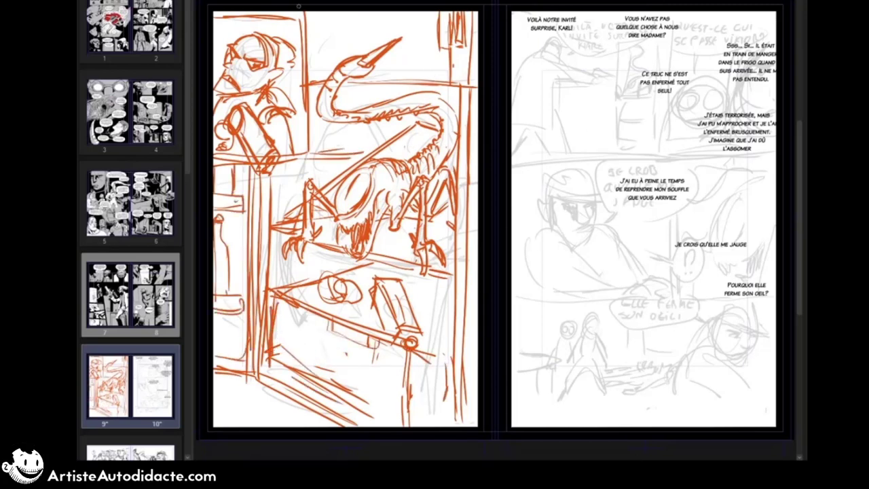
Step: Rearrange the top-row dialogue on page 10, placing "Ce truc..." under "Vous n'avez pas..." and "Sss... Si..." in the upper-right corner
click(551, 147)
drag(654, 204, 598, 201)
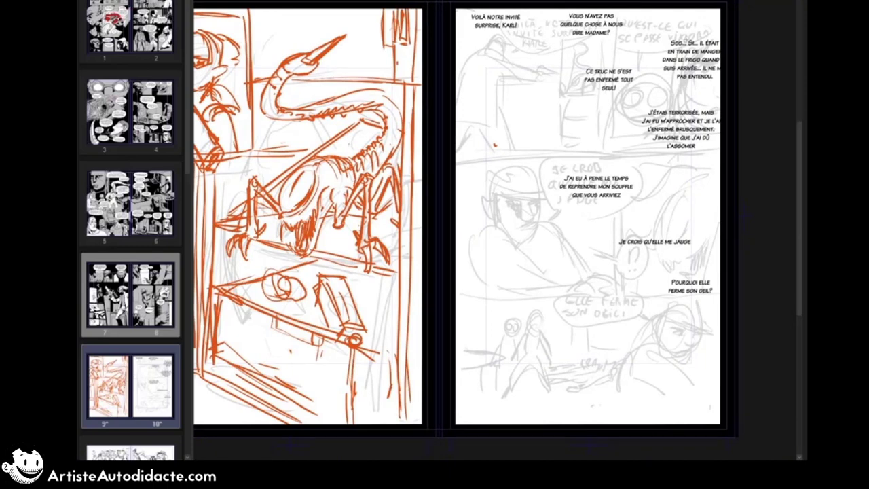
drag(599, 30, 585, 33)
drag(607, 77, 655, 24)
drag(711, 64, 700, 86)
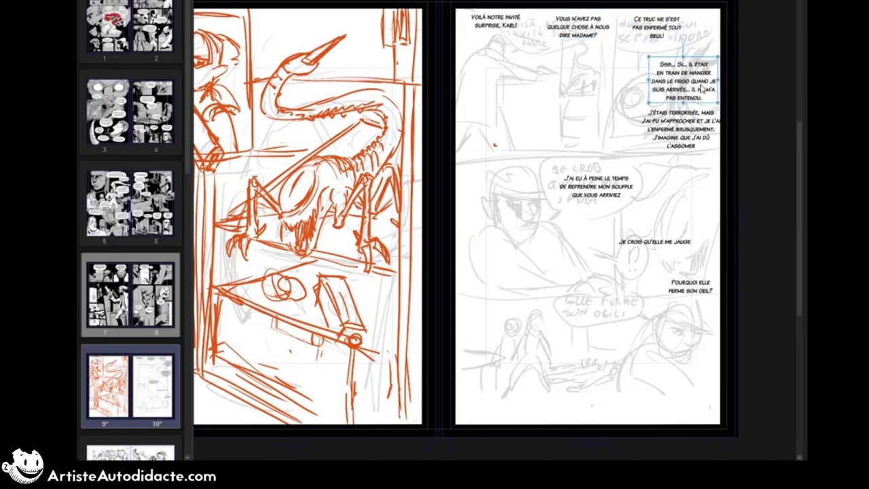
drag(660, 29, 600, 61)
drag(713, 91, 704, 45)
Step: Move "J'étais terrorisée..." and "J'ai eu à peine..." atop the middle row, and "Je crois..." and "Pourquoi elle..." atop the bottom row
drag(688, 137, 510, 165)
drag(596, 184, 609, 152)
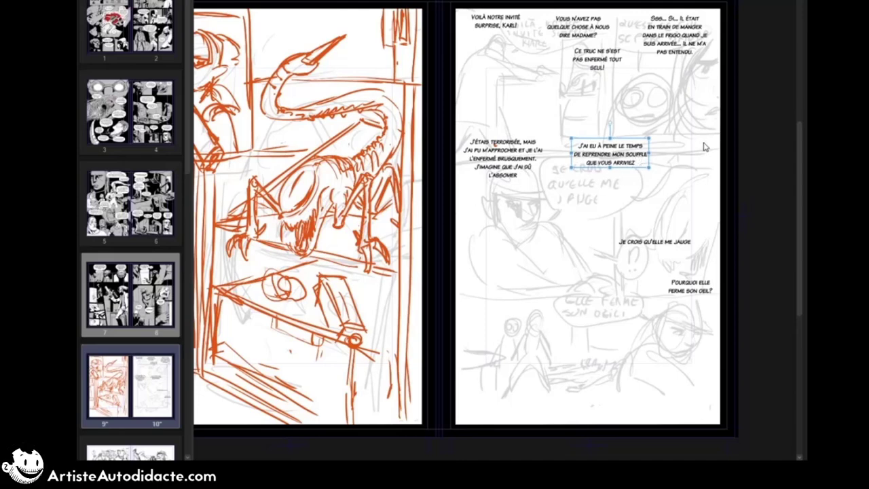
drag(696, 286, 681, 334)
drag(660, 241, 525, 318)
drag(682, 337, 669, 320)
drag(525, 317, 529, 306)
drag(678, 305, 670, 299)
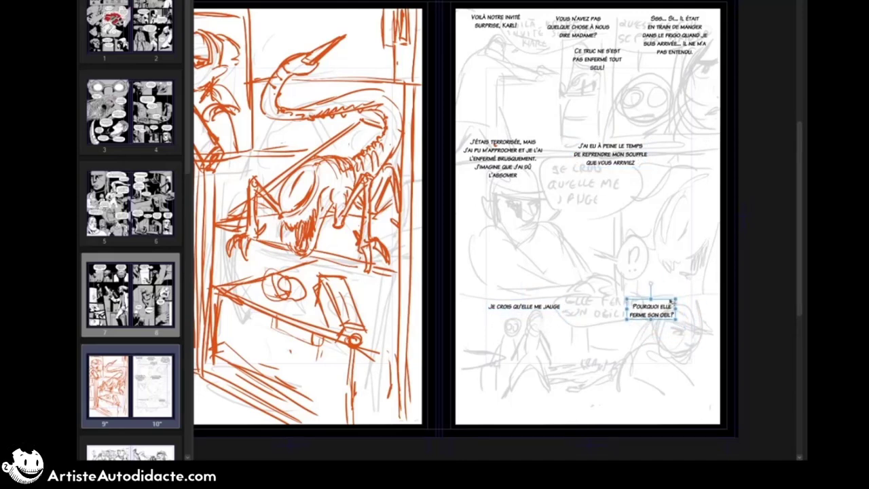
Step: Check the rough storyboard on pages 11 and 12 and return to the spread of pages 9 and 10
click(154, 438)
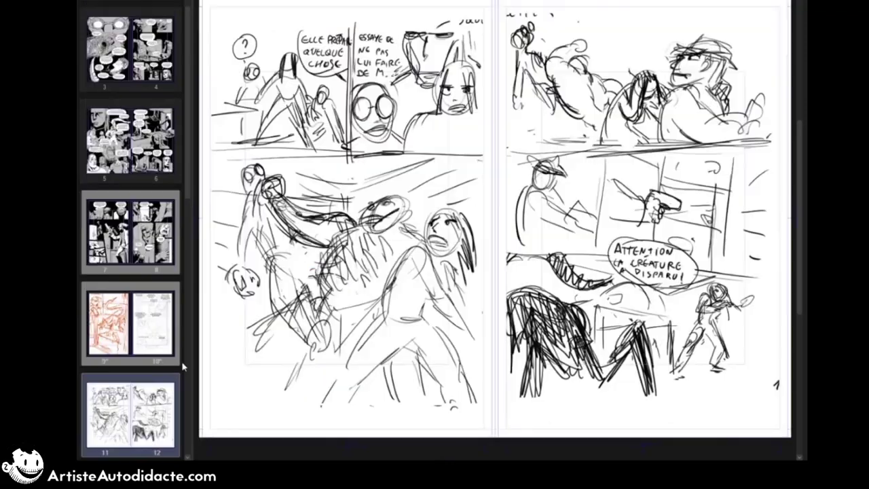
click(123, 364)
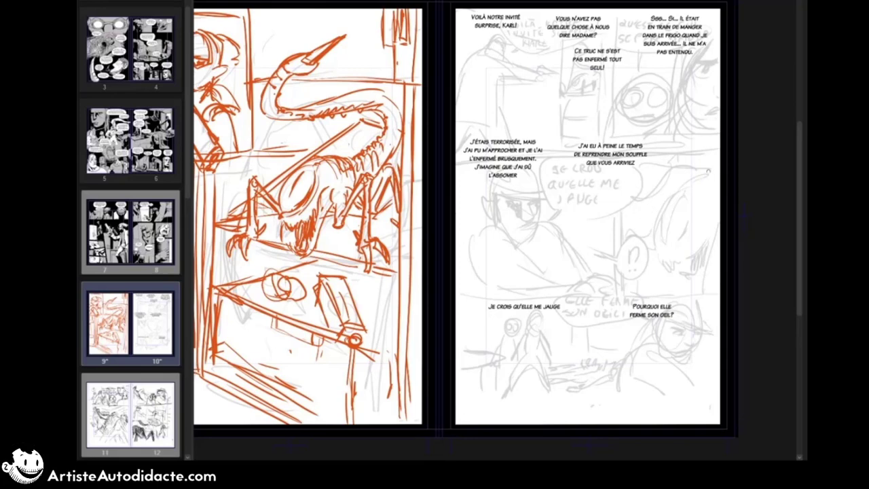
Step: Sketch a framed close-up of the creature at the right end of page 10's middle row
mouse_move(653, 156)
mouse_down()
mouse_move(651, 274)
mouse_move(720, 157)
mouse_up()
drag(645, 281, 708, 284)
drag(704, 190, 668, 264)
drag(668, 261, 695, 255)
drag(719, 210, 706, 242)
drag(712, 172, 681, 195)
drag(665, 183, 674, 206)
drag(656, 198, 712, 246)
drag(713, 246, 695, 281)
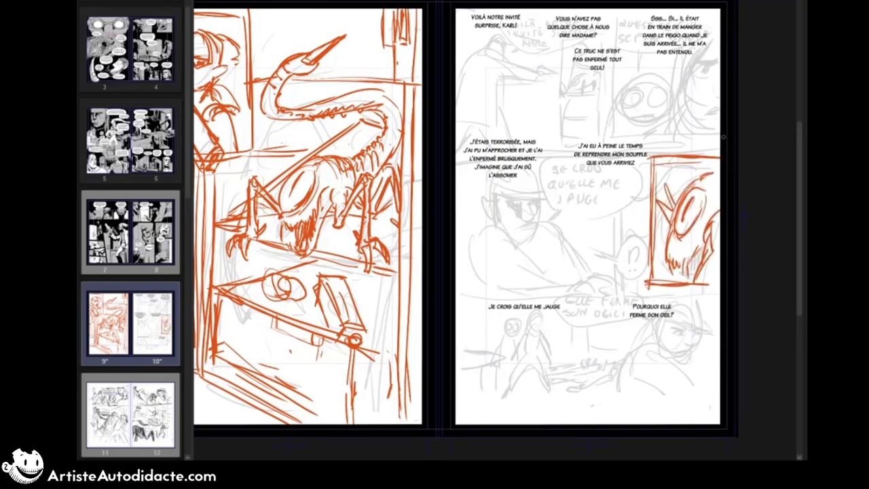
Step: Sketch the coated figure with an outstretched pointing arm in the top-left panel of page 10
mouse_move(494, 40)
mouse_down()
mouse_move(479, 54)
mouse_move(501, 41)
mouse_up()
mouse_move(491, 43)
mouse_down()
mouse_move(502, 69)
mouse_move(544, 81)
mouse_up()
mouse_move(477, 60)
mouse_down()
mouse_move(462, 114)
mouse_move(502, 122)
mouse_up()
drag(508, 110, 510, 144)
drag(478, 58, 470, 95)
drag(475, 88, 458, 145)
drag(539, 79, 551, 75)
Step: Draw the right and bottom borders of page 10's top-left panel and rough in the small creature inside the fridge
mouse_move(588, 90)
mouse_down()
mouse_move(578, 103)
mouse_move(591, 102)
mouse_up()
drag(629, 10, 629, 139)
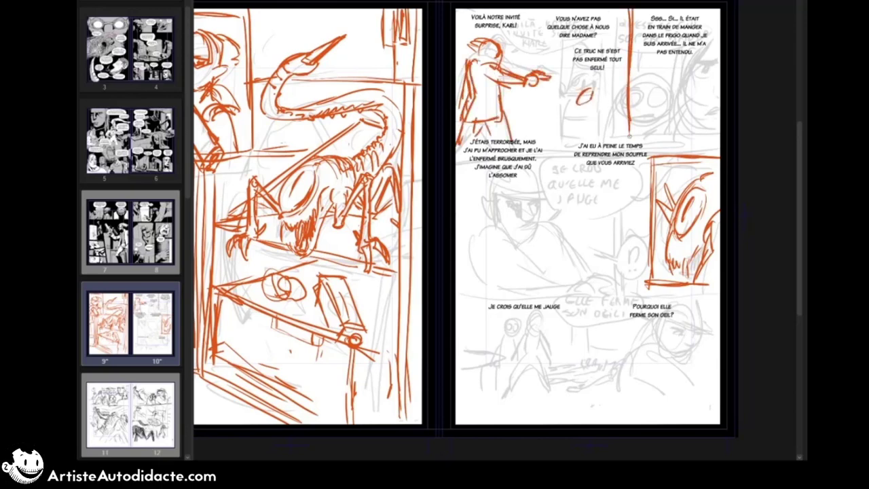
drag(456, 128, 631, 125)
drag(500, 126, 633, 130)
drag(583, 106, 600, 106)
drag(573, 118, 597, 121)
drag(574, 72, 573, 124)
Step: Outline speech balloons around "Voilà notre invité...", "Vous n'avez pas..." and "Ce truc..." in the first panel
drag(464, 11, 527, 16)
mouse_move(548, 10)
mouse_down()
mouse_move(579, 48)
mouse_move(603, 44)
mouse_up()
drag(566, 47, 576, 73)
mouse_move(609, 42)
mouse_down()
mouse_move(628, 55)
mouse_move(575, 73)
mouse_up()
drag(514, 36, 505, 53)
Step: Add the fridge sides and background lines behind the pointing figure, and link the first two speech balloons
drag(527, 23, 539, 23)
drag(577, 104, 607, 78)
drag(612, 76, 614, 125)
drag(568, 69, 566, 127)
drag(527, 38, 550, 42)
drag(529, 51, 528, 71)
drag(528, 87, 529, 119)
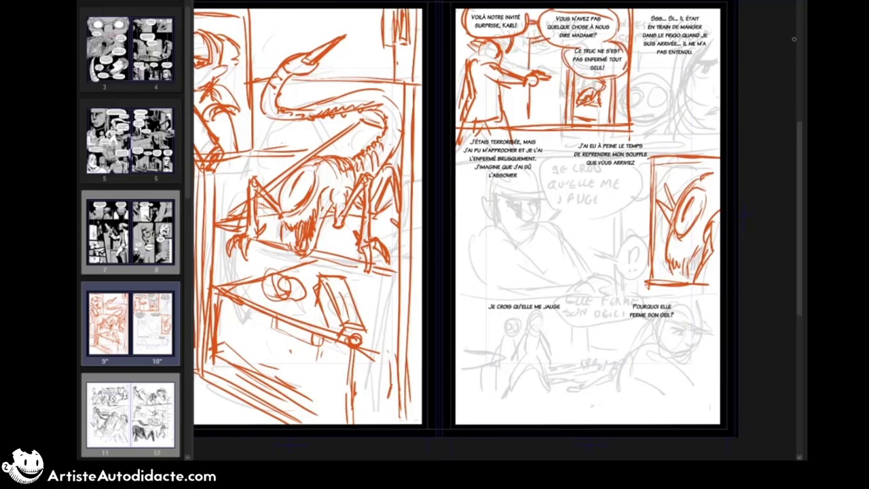
Step: Rearrange the line breaks of the "Sss... Si..." dialogue so that it fits on four lines in the upper-right corner
click(714, 24)
click(704, 18)
key(Delete)
click(715, 21)
key(Return)
click(707, 25)
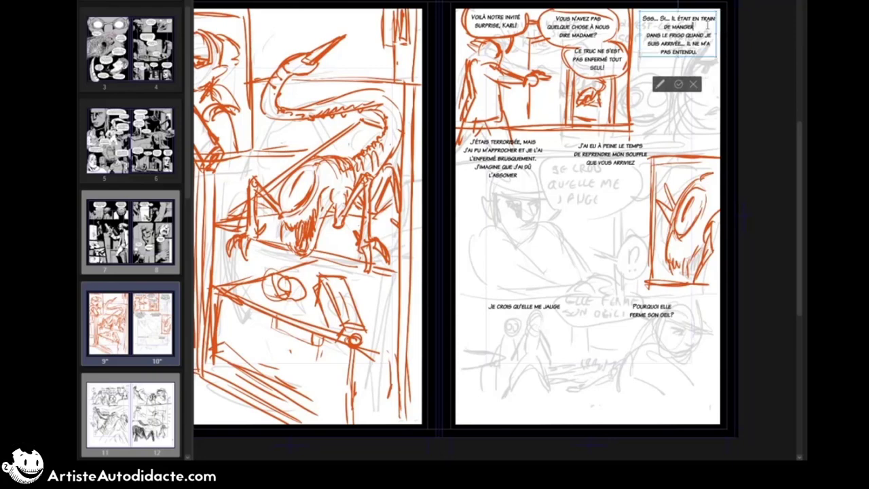
key(Delete)
click(716, 26)
key(Return)
key(End)
key(Delete)
click(709, 36)
key(Return)
key(End)
key(Delete)
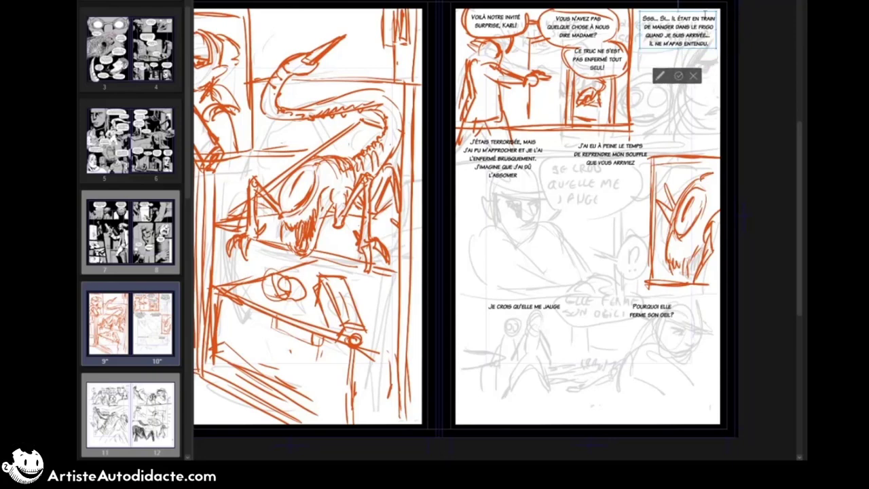
drag(705, 13, 704, 12)
click(678, 77)
Step: Draw the top-right panel's bottom border and a balloon outline around the "Sss... Si..." dialogue
click(637, 147)
click(638, 177)
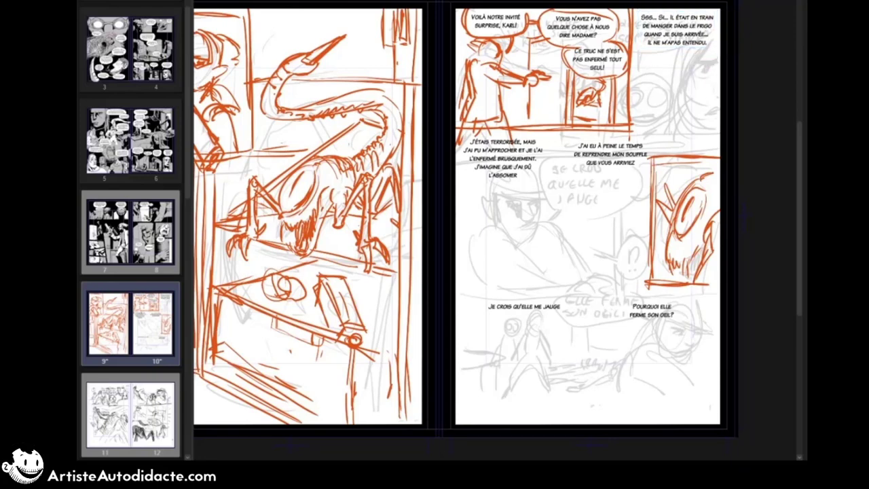
drag(628, 127, 719, 127)
mouse_move(635, 10)
mouse_down()
mouse_move(668, 58)
mouse_move(688, 55)
mouse_up()
Step: Sketch the worried round face with eyes, mouth and hair in the top-right panel
mouse_move(677, 66)
mouse_down()
mouse_move(670, 96)
mouse_move(679, 63)
mouse_up()
drag(669, 105, 694, 106)
drag(667, 80, 685, 79)
mouse_move(691, 78)
mouse_down()
mouse_move(702, 75)
mouse_move(680, 71)
mouse_move(680, 85)
mouse_up()
mouse_move(692, 82)
mouse_down()
mouse_move(702, 85)
mouse_move(687, 93)
mouse_up()
drag(663, 67, 659, 113)
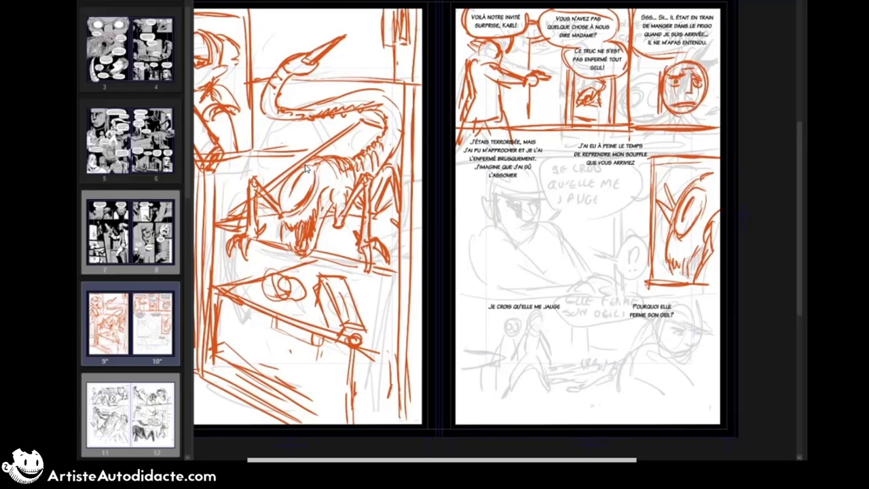
drag(695, 63, 710, 106)
Step: Add a smaller second head beside the worried face and refine that face's chin, neck and brow
mouse_move(633, 99)
mouse_down()
mouse_move(656, 89)
mouse_move(642, 119)
mouse_up()
mouse_move(632, 97)
mouse_down()
mouse_move(656, 95)
mouse_move(642, 121)
mouse_up()
mouse_move(655, 107)
mouse_down()
mouse_move(638, 124)
mouse_move(653, 124)
mouse_up()
mouse_move(691, 111)
mouse_down()
mouse_move(696, 123)
mouse_move(669, 123)
mouse_up()
drag(695, 122, 704, 127)
drag(687, 78, 702, 74)
Step: Select the creature close-up panel in the middle row and stretch it vertically to fill the row's height
drag(710, 148, 711, 145)
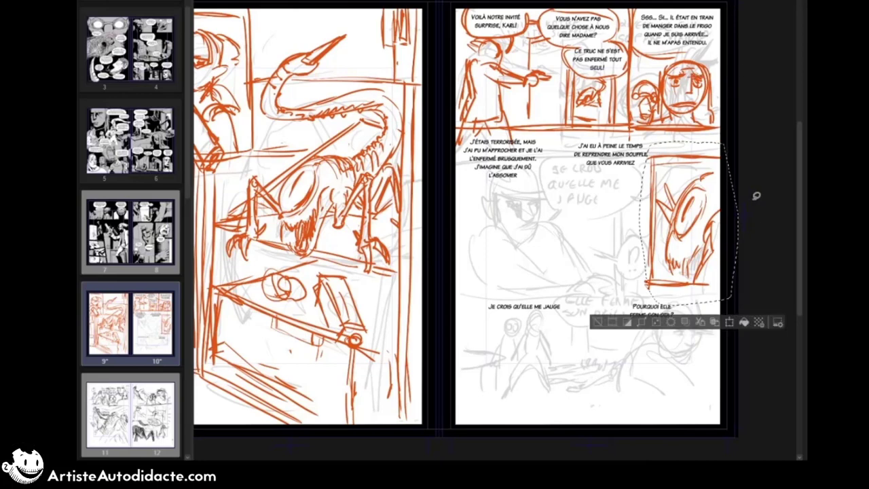
key(ctrl+t)
drag(688, 306, 688, 317)
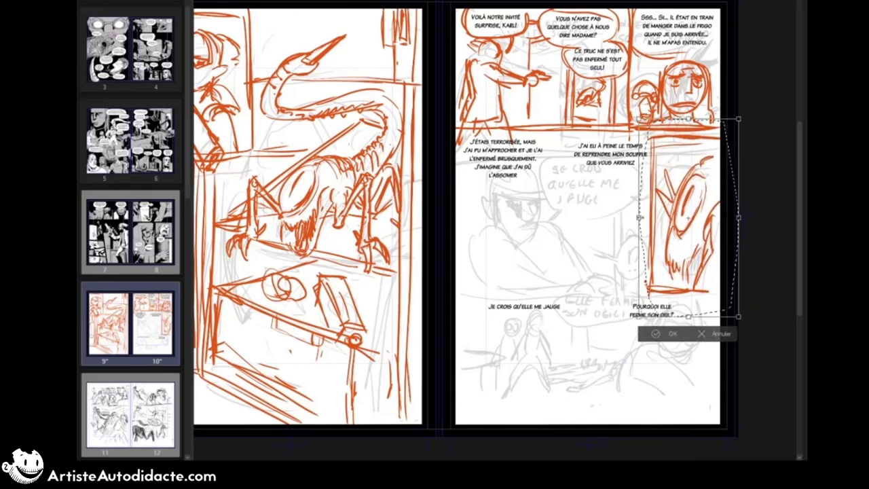
key(Return)
key(ctrl+d)
Step: Draw the borders of the large middle-row panel and a vertical divider splitting page 10's bottom row
drag(649, 130, 641, 292)
drag(456, 130, 648, 137)
drag(456, 289, 644, 287)
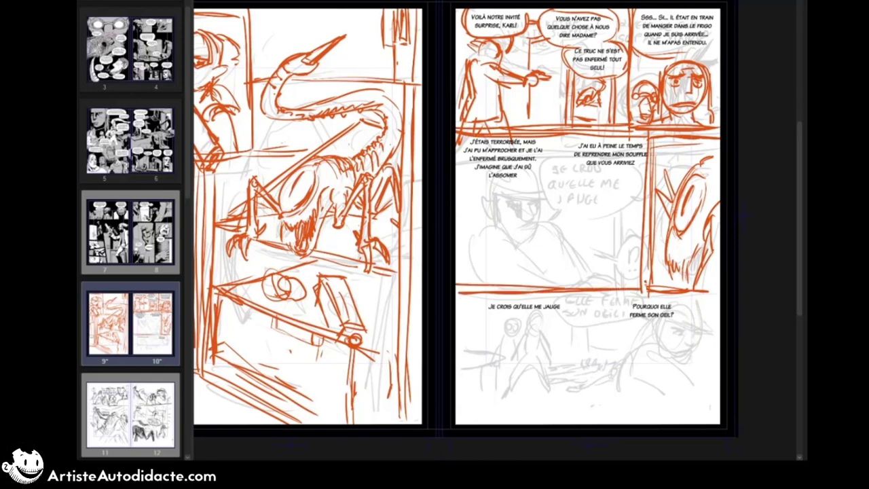
drag(591, 292, 591, 423)
Step: Sketch the creature's eye and hunched body in the bottom-right panel and adjust the drawing with a transform
mouse_move(659, 334)
mouse_down()
mouse_move(633, 377)
mouse_move(640, 378)
mouse_up()
drag(675, 360, 653, 384)
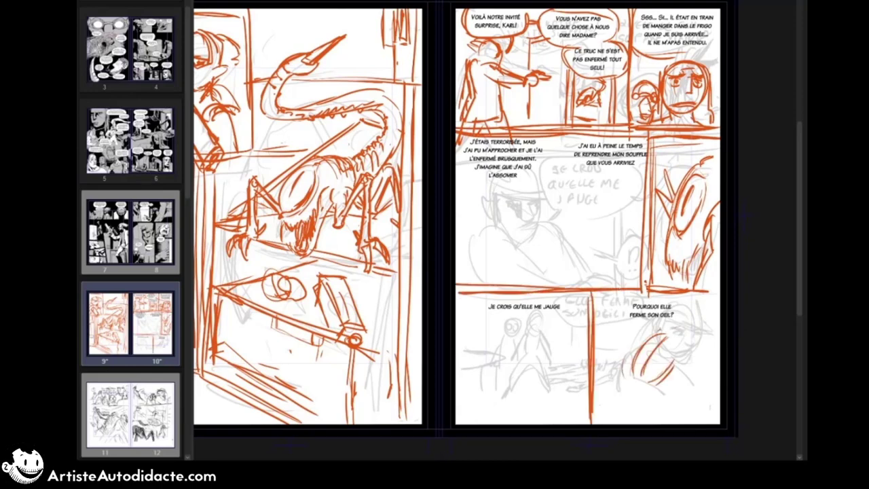
drag(657, 332, 626, 381)
drag(626, 378, 623, 416)
drag(624, 407, 667, 420)
drag(696, 367, 671, 416)
mouse_move(657, 331)
mouse_down()
mouse_move(713, 319)
mouse_move(710, 326)
mouse_up()
key(ctrl+t)
drag(714, 317, 708, 321)
key(Return)
Step: Erase the tilted creature in the middle-row close-up and redraw it upright with a large slit eye and fangs
key(e)
mouse_move(702, 168)
mouse_down()
mouse_move(688, 259)
mouse_move(675, 234)
mouse_up()
drag(686, 189, 685, 218)
drag(707, 180, 709, 234)
drag(668, 253, 670, 278)
drag(667, 192, 658, 255)
drag(695, 251, 698, 278)
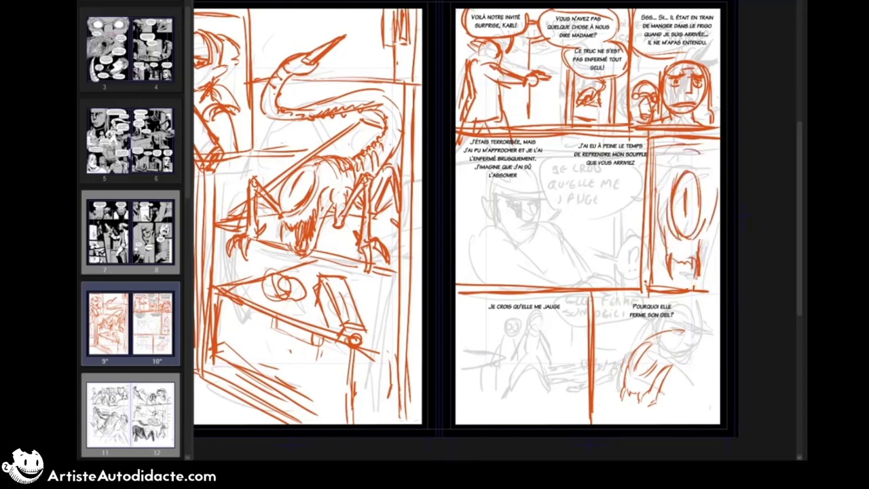
drag(712, 196, 720, 214)
Step: Add the bent legs and body strokes to the creature in the bottom-right panel
drag(647, 384, 641, 408)
drag(666, 368, 648, 399)
drag(675, 349, 687, 369)
mouse_move(682, 377)
mouse_down()
mouse_move(710, 347)
mouse_move(719, 388)
mouse_up()
mouse_move(663, 394)
mouse_down()
mouse_move(710, 398)
mouse_move(717, 410)
mouse_up()
mouse_move(623, 318)
mouse_down()
mouse_move(597, 361)
mouse_move(631, 366)
mouse_move(598, 378)
mouse_up()
key(ctrl+z)
mouse_move(627, 349)
mouse_down()
mouse_move(682, 314)
mouse_move(626, 315)
mouse_move(687, 345)
mouse_up()
Step: Replace the bottom-right dialogue with "Il se passe un truc, elle ferme son oeil, attention!"
click(652, 310)
text(Il s pase à)
key(BackSpace)
key(BackSpace)
key(BackSpace)
key(BackSpace)
key(BackSpace)
key(BackSpace)
key(BackSpace)
text(e passe un truc, elle ferme son oeil.)
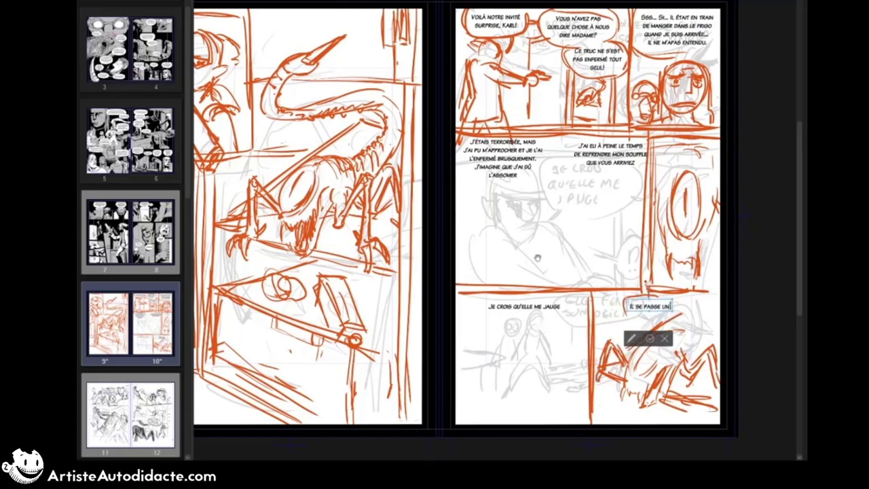
key(BackSpace)
text(, attention)
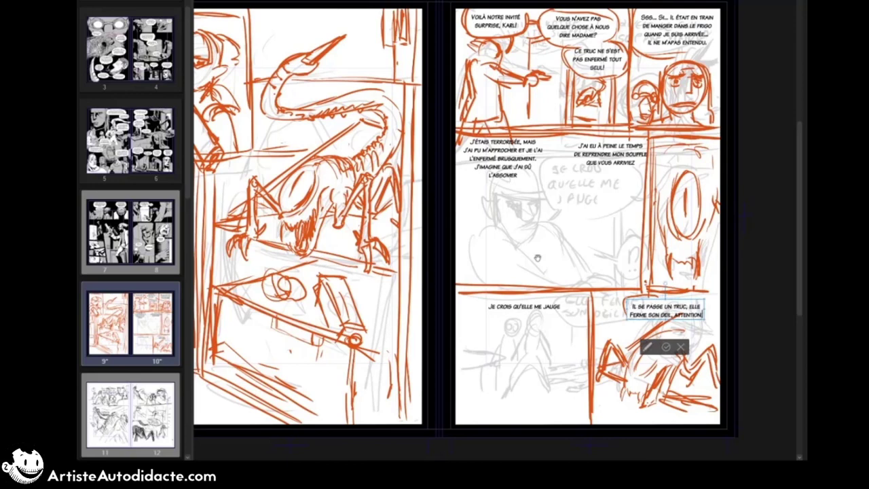
click(666, 346)
Step: Outline speech balloons around "Il se passe un truc..." and "J'étais terrorisée..."
drag(627, 298, 681, 325)
drag(653, 295, 679, 326)
drag(461, 145, 504, 186)
drag(541, 138, 523, 189)
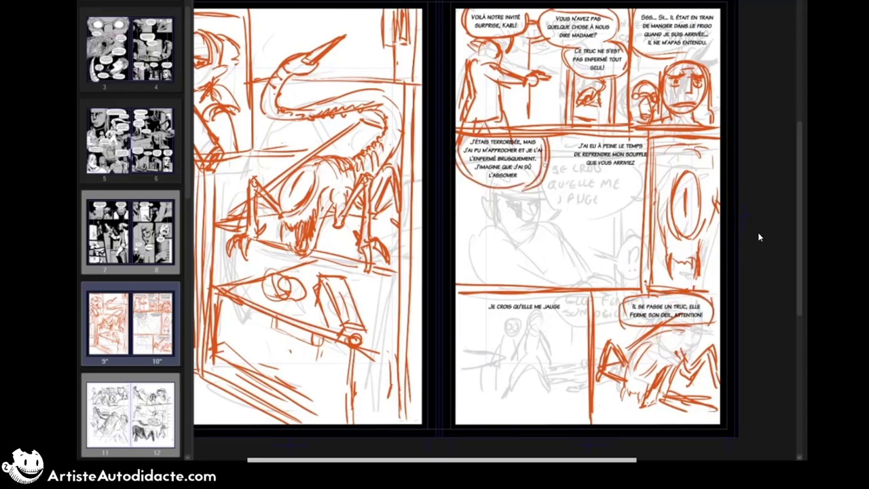
Step: Outline a balloon around "J'ai eu à peine...", link it to the neighbouring balloon and shift its text slightly
drag(568, 135, 649, 170)
drag(545, 154, 568, 154)
drag(629, 154, 618, 155)
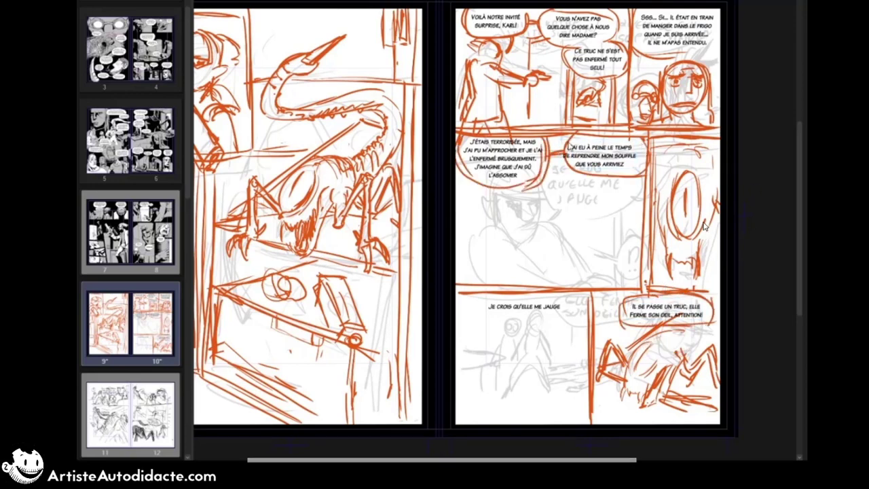
drag(570, 136, 574, 172)
key(alt+Delete)
key(ctrl+z)
key(ctrl+z)
drag(628, 137, 638, 176)
Step: Sketch the foreground character's head with narrowed eyes, mouth and spiky hair in the large middle panel
drag(565, 139, 616, 201)
drag(581, 218, 603, 225)
mouse_move(624, 220)
mouse_down()
mouse_move(608, 225)
mouse_move(615, 240)
mouse_up()
mouse_move(601, 237)
mouse_down()
mouse_move(614, 243)
mouse_move(617, 233)
mouse_up()
drag(620, 235, 609, 252)
mouse_move(609, 214)
mouse_down()
mouse_move(609, 223)
mouse_move(623, 214)
mouse_move(551, 191)
mouse_up()
drag(551, 197, 565, 222)
Step: Sketch the foreground character's shoulders, chest and arm raised toward the chin
mouse_move(566, 243)
mouse_down()
mouse_move(539, 267)
mouse_move(588, 276)
mouse_up()
drag(609, 246, 628, 263)
drag(566, 241, 581, 264)
mouse_move(565, 243)
mouse_down()
mouse_move(538, 277)
mouse_move(590, 282)
mouse_up()
mouse_move(616, 251)
mouse_down()
mouse_move(631, 288)
mouse_move(603, 286)
mouse_up()
mouse_move(582, 256)
mouse_down()
mouse_move(590, 285)
mouse_move(543, 288)
mouse_move(575, 272)
mouse_up()
key(ctrl+z)
drag(552, 275, 582, 284)
drag(516, 207, 513, 225)
drag(517, 203, 508, 227)
key(ctrl+z)
key(ctrl+z)
key(ctrl+z)
Step: Sketch the small background figure's head, torso, arms and legs behind the foreground character
drag(510, 204, 515, 222)
mouse_move(502, 222)
mouse_down()
mouse_move(527, 224)
mouse_move(520, 216)
mouse_move(514, 223)
mouse_up()
key(ctrl+z)
mouse_move(504, 205)
mouse_down()
mouse_move(503, 243)
mouse_move(520, 252)
mouse_up()
drag(503, 249, 487, 282)
drag(511, 249, 528, 283)
mouse_move(521, 226)
mouse_down()
mouse_move(542, 263)
mouse_move(486, 257)
mouse_up()
key(ctrl+z)
drag(501, 232, 484, 258)
Step: Sketch the second background figure near the panel's left edge and add short horizontal lines beside it
drag(489, 213, 485, 232)
drag(473, 226, 471, 283)
drag(490, 229, 494, 247)
drag(457, 250, 477, 251)
drag(457, 259, 473, 257)
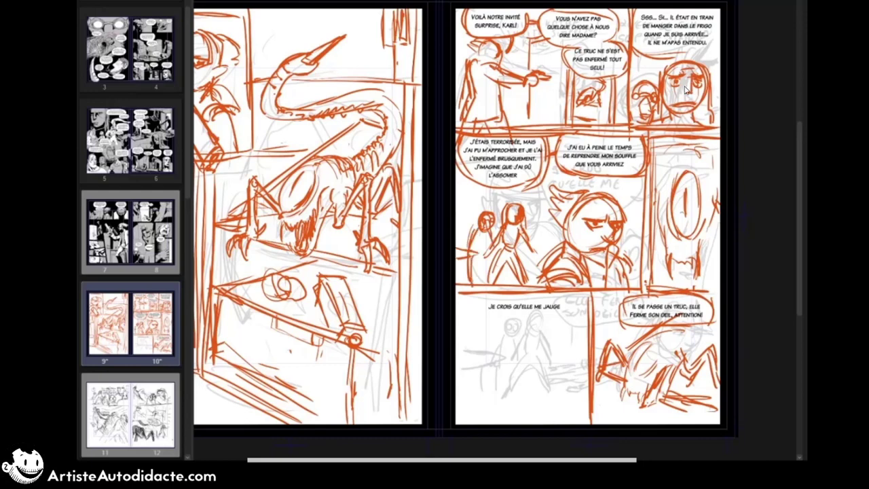
drag(664, 268, 668, 284)
mouse_move(674, 268)
mouse_down()
mouse_move(671, 285)
mouse_move(702, 286)
mouse_up()
mouse_move(694, 255)
mouse_down()
mouse_move(693, 280)
mouse_move(673, 280)
mouse_up()
key(ctrl+z)
key(ctrl+z)
key(ctrl+z)
key(ctrl+z)
Step: Sketch the contours of the creature's limbs on both sides of its large eye in page 10's narrow panel
drag(716, 197, 694, 268)
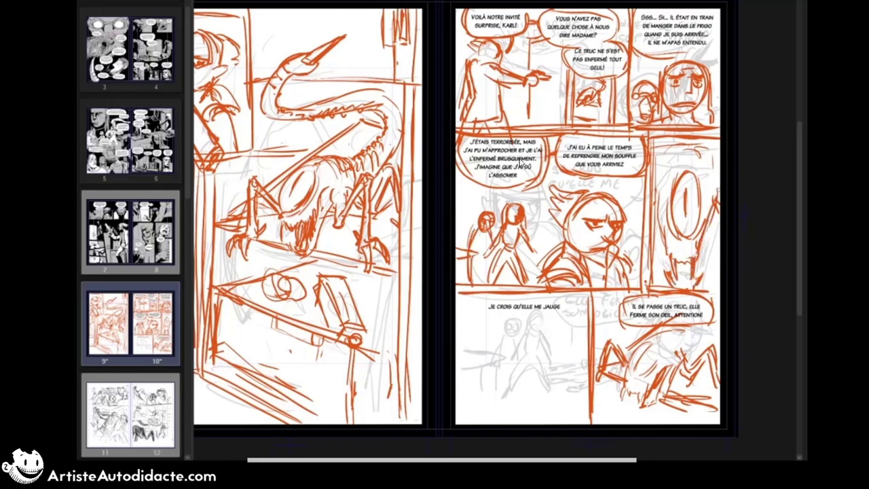
drag(656, 205, 668, 257)
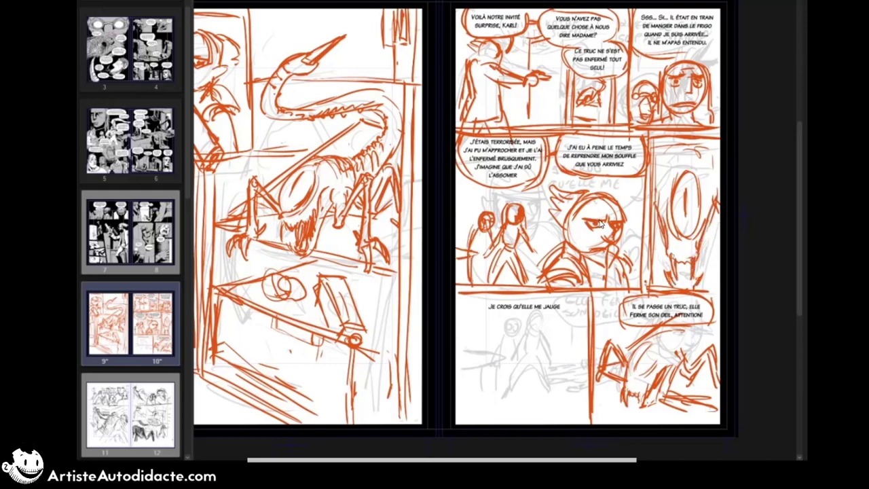
Step: Sketch the character's face with jaw, headband, narrowed eyes, nose and mouth in page 10's lower-left panel
mouse_move(525, 354)
mouse_down()
mouse_move(574, 352)
mouse_move(560, 393)
mouse_up()
drag(573, 352, 561, 392)
drag(528, 349, 569, 336)
drag(529, 339, 566, 329)
drag(530, 357, 551, 358)
drag(560, 357, 573, 355)
drag(534, 367, 547, 363)
mouse_move(559, 357)
mouse_down()
mouse_move(572, 359)
mouse_move(551, 372)
mouse_up()
drag(550, 369, 557, 382)
drag(541, 378, 558, 385)
drag(571, 371, 564, 386)
drag(527, 361, 560, 398)
drag(574, 360, 561, 397)
Step: Sketch the same character's spiky hair, open collar, shoulders and arm down to the panel's lower edge
drag(561, 328, 532, 323)
drag(531, 322, 515, 334)
drag(514, 334, 545, 423)
drag(524, 390, 501, 403)
drag(567, 388, 584, 399)
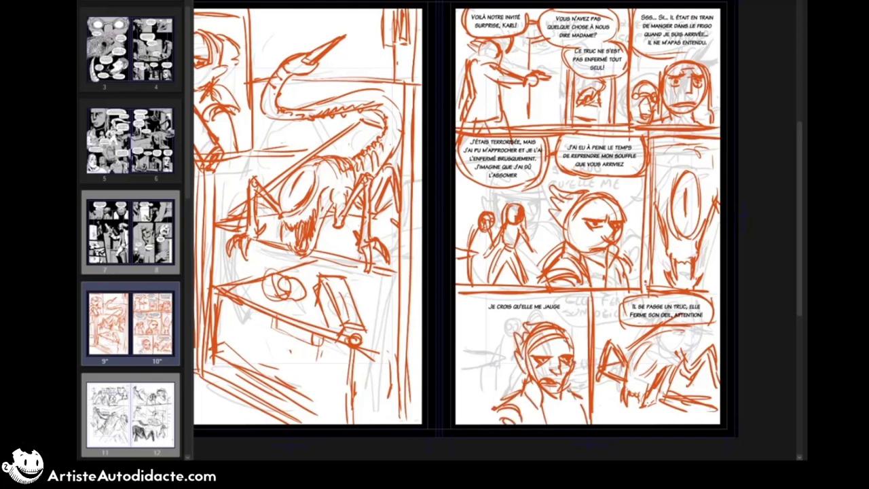
drag(499, 409, 521, 422)
drag(501, 418, 515, 414)
drag(567, 383, 562, 422)
Step: Sketch two background figures behind the character and outline a speech balloon around "Je crois qu'elle me jauge"
drag(497, 344, 500, 344)
mouse_move(488, 371)
mouse_down()
mouse_move(478, 379)
mouse_move(520, 388)
mouse_up()
drag(481, 381, 494, 407)
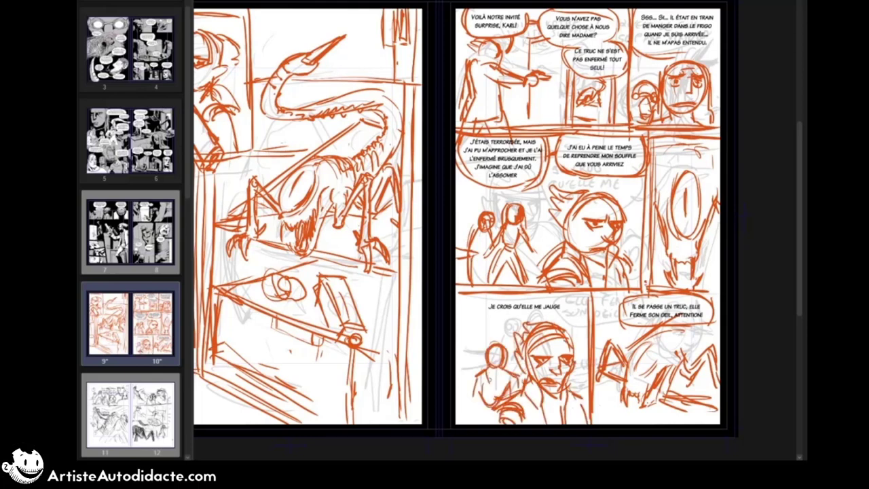
drag(502, 369, 507, 385)
drag(485, 374, 476, 422)
drag(471, 353, 473, 354)
mouse_move(482, 299)
mouse_down()
mouse_move(500, 294)
mouse_move(486, 316)
mouse_up()
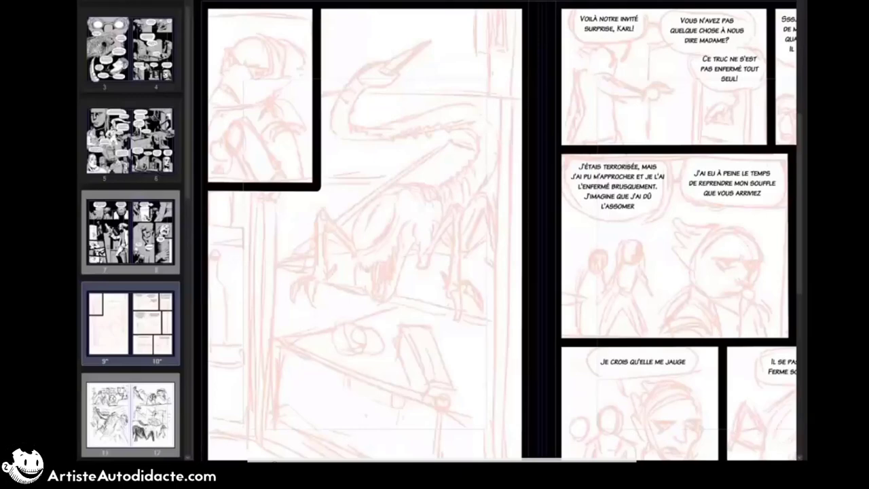
Step: Ink the character's eyes, nose, mouth and jaw in page 9's first panel over the pale sketch
scroll(351, 59, up, 1)
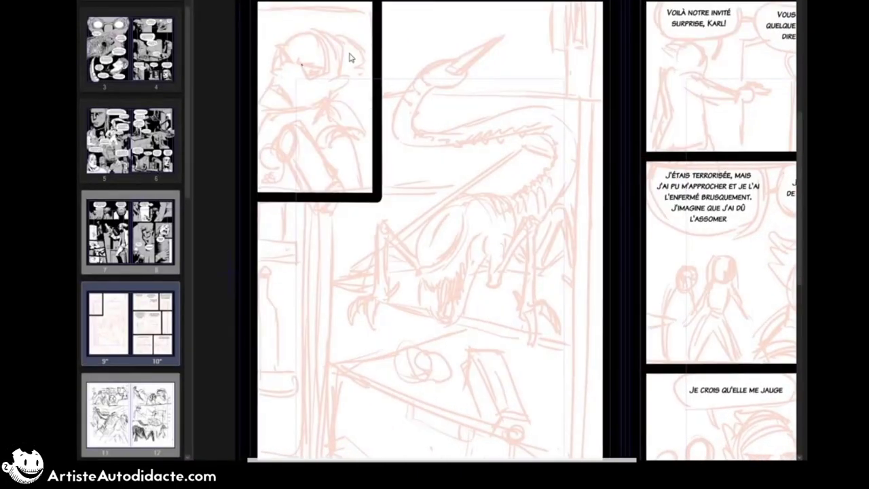
mouse_move(300, 56)
mouse_down()
mouse_move(299, 64)
mouse_move(327, 70)
mouse_up()
mouse_move(283, 62)
mouse_down()
mouse_move(298, 50)
mouse_move(290, 57)
mouse_up()
mouse_move(281, 46)
mouse_down()
mouse_move(284, 61)
mouse_move(269, 68)
mouse_up()
mouse_move(270, 68)
mouse_down()
mouse_move(279, 75)
mouse_move(284, 61)
mouse_up()
drag(273, 67, 269, 76)
drag(269, 68, 285, 93)
drag(269, 85, 282, 94)
drag(272, 74, 260, 104)
drag(260, 104, 301, 108)
drag(296, 76, 300, 76)
Step: Ink the character's forehead, skull outline, headband and pointed ear in page 9's first panel
drag(282, 43, 291, 46)
drag(285, 43, 317, 35)
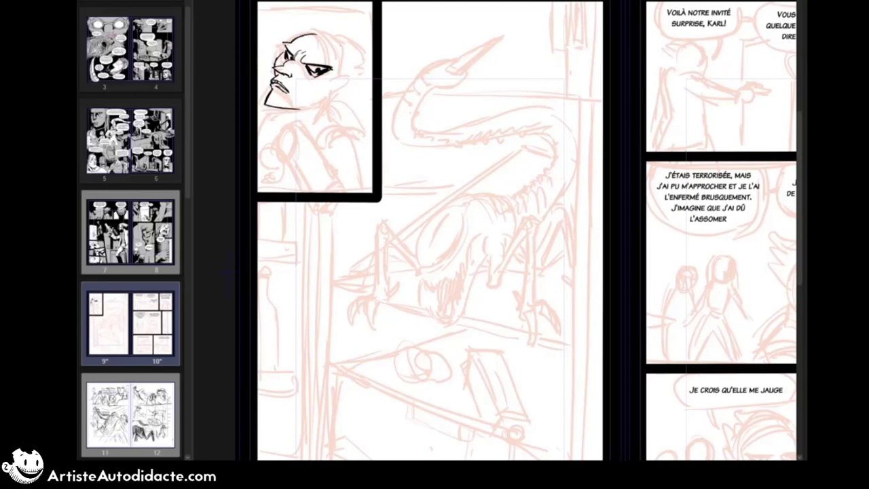
drag(299, 74, 293, 74)
mouse_move(311, 33)
mouse_down()
mouse_move(329, 45)
mouse_move(338, 80)
mouse_up()
drag(341, 49, 339, 75)
mouse_move(306, 32)
mouse_down()
mouse_move(341, 53)
mouse_move(352, 83)
mouse_up()
drag(351, 85, 331, 91)
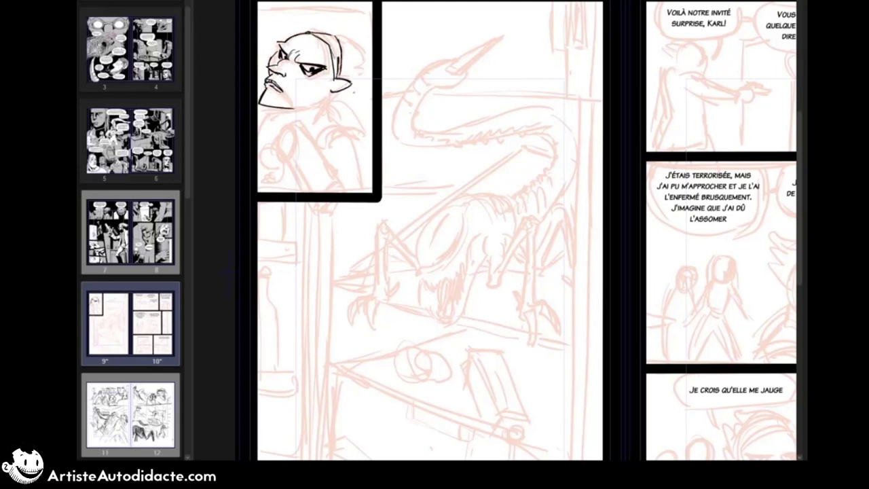
Step: Select the inked mouth area, adjust it with a transform and clear the selection
mouse_move(288, 72)
mouse_down()
mouse_move(262, 97)
mouse_move(289, 74)
mouse_move(277, 101)
mouse_up()
key(ctrl+t)
key(Return)
key(ctrl+d)
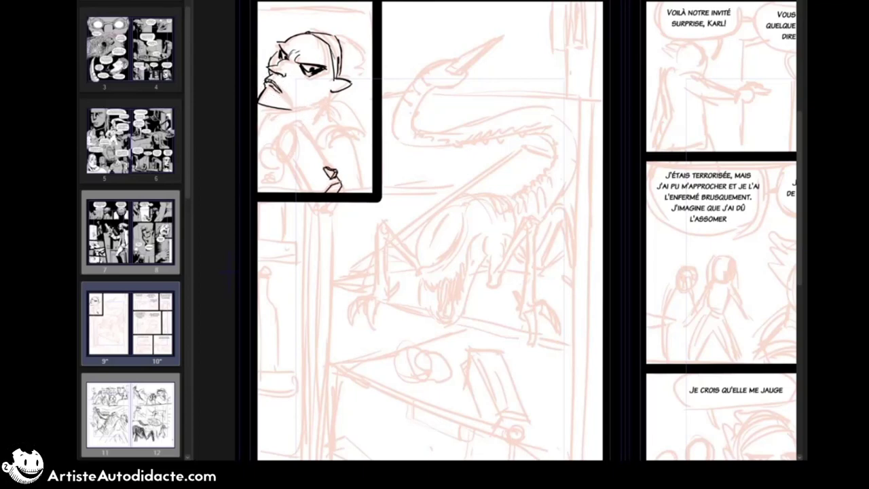
Step: Ink the pistol's barrel and slide pointing toward the first panel's lower edge
mouse_move(313, 158)
mouse_down()
mouse_move(329, 180)
mouse_move(312, 191)
mouse_up()
mouse_move(304, 127)
mouse_down()
mouse_move(331, 169)
mouse_move(288, 129)
mouse_move(303, 192)
mouse_up()
key(ctrl+z)
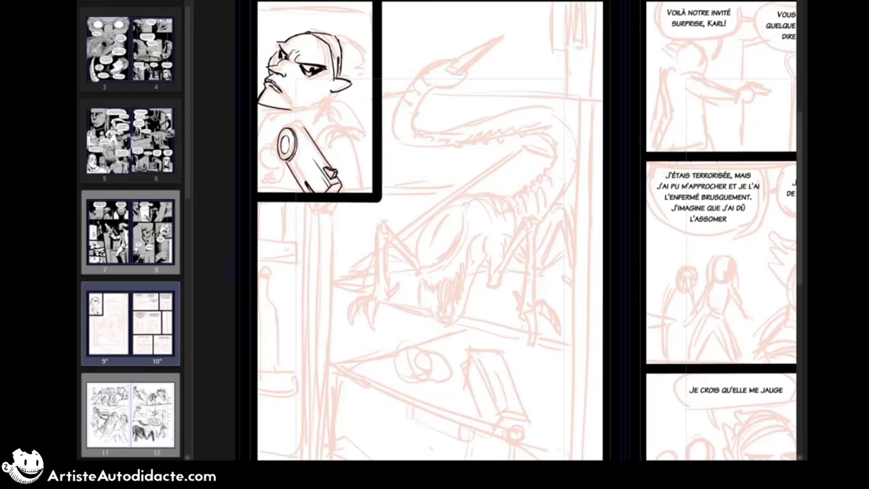
drag(286, 160, 307, 192)
drag(292, 126, 305, 126)
drag(279, 164, 293, 181)
Step: Ink the pistol's trigger guard and the hand gripping it, undoing and redrawing unsatisfactory strokes
drag(274, 156, 282, 179)
drag(278, 165, 288, 182)
key(ctrl+z)
mouse_move(268, 165)
mouse_down()
mouse_move(277, 168)
mouse_move(258, 144)
mouse_up()
mouse_move(271, 140)
mouse_down()
mouse_move(258, 124)
mouse_move(260, 154)
mouse_up()
key(ctrl+z)
key(ctrl+z)
key(ctrl+z)
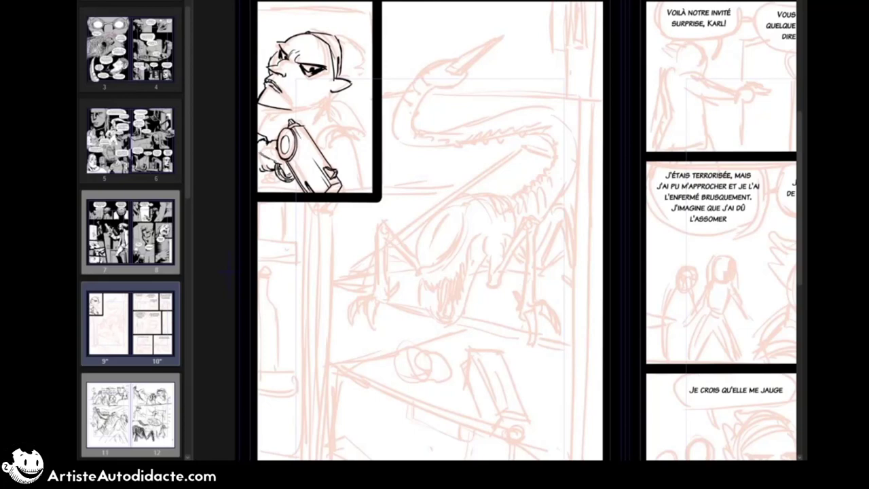
key(ctrl+z)
drag(259, 170, 275, 182)
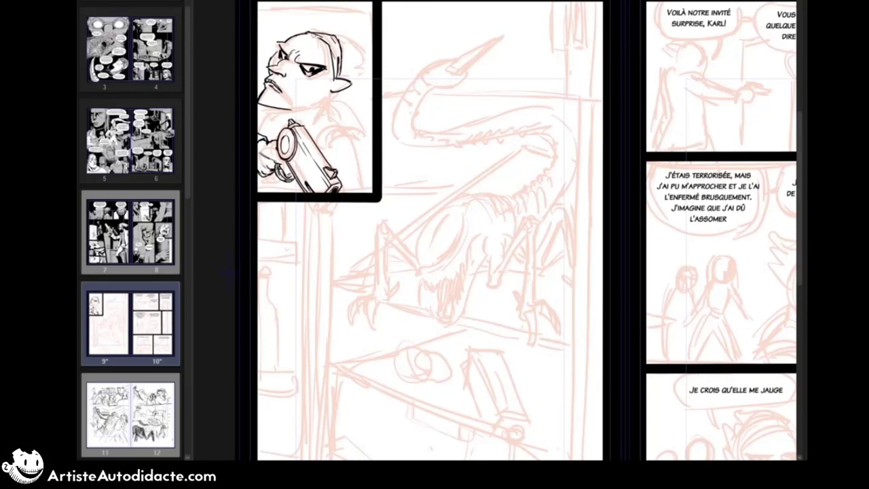
Step: Ink the character's swept-back hair, neck, collar, shoulder and arm in page 9's first panel
mouse_move(330, 42)
mouse_down()
mouse_move(350, 32)
mouse_move(366, 48)
mouse_up()
drag(341, 76, 359, 72)
drag(329, 95, 340, 122)
mouse_move(330, 116)
mouse_down()
mouse_move(352, 134)
mouse_move(368, 192)
mouse_up()
mouse_move(305, 125)
mouse_down()
mouse_move(331, 167)
mouse_move(306, 191)
mouse_move(318, 149)
mouse_up()
mouse_move(305, 47)
mouse_down()
mouse_move(309, 70)
mouse_move(266, 66)
mouse_up()
key(ctrl+d)
drag(343, 51, 371, 41)
mouse_move(338, 94)
mouse_down()
mouse_move(371, 80)
mouse_move(348, 80)
mouse_move(372, 71)
mouse_up()
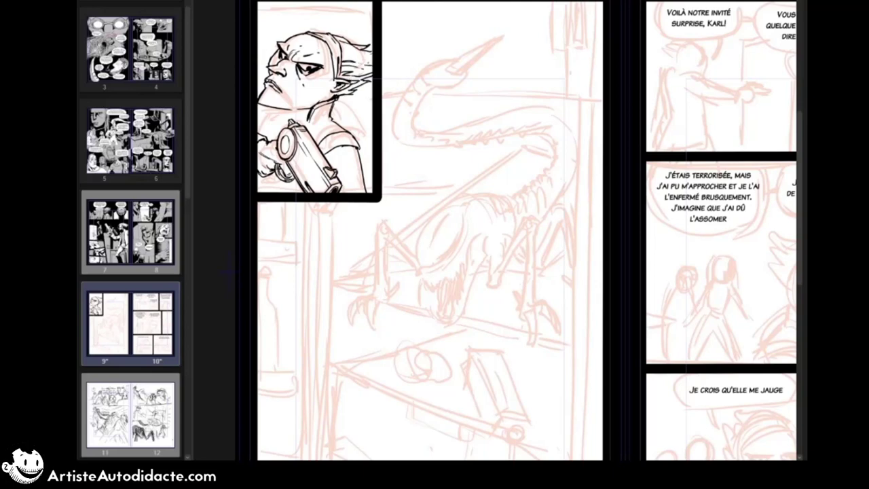
mouse_move(266, 108)
mouse_down()
mouse_move(284, 123)
mouse_move(272, 140)
mouse_move(258, 123)
mouse_up()
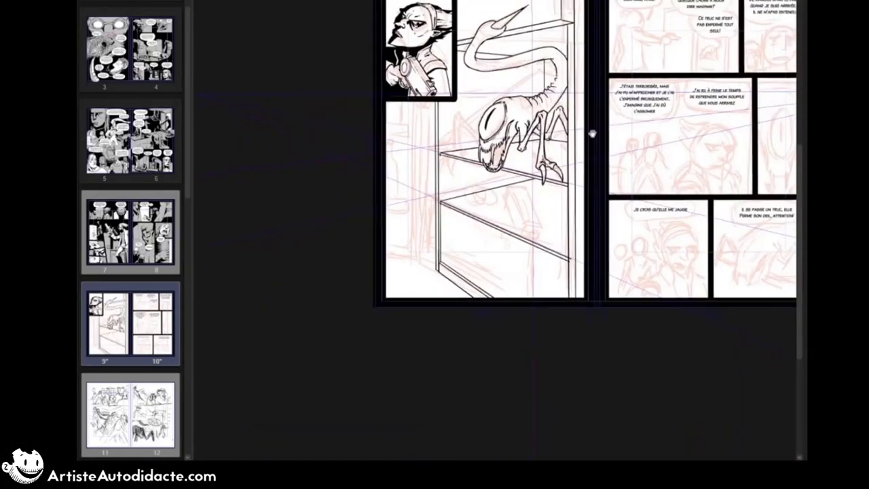
Step: Undo the fridge's lower edge lines and ink straight perspective lines along its upper edge on page 9
scroll(592, 134, up, 1)
scroll(407, 159, down, 3)
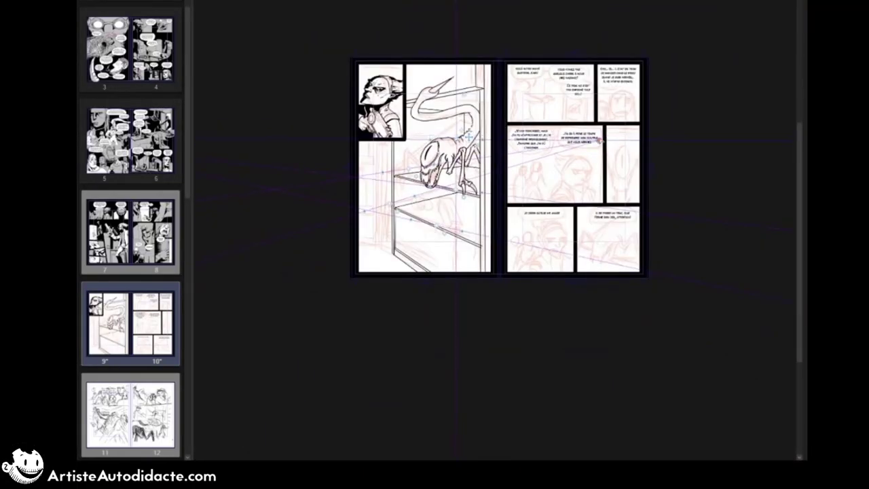
scroll(486, 163, up, 2)
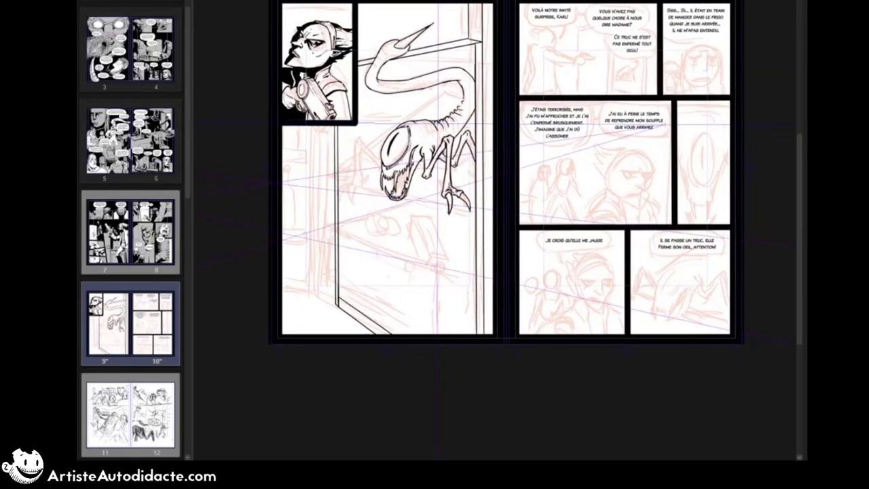
key(ctrl+z)
key(ctrl+z)
drag(409, 54, 479, 43)
mouse_move(375, 59)
mouse_down()
mouse_move(360, 64)
mouse_move(469, 40)
mouse_up()
drag(358, 56, 477, 44)
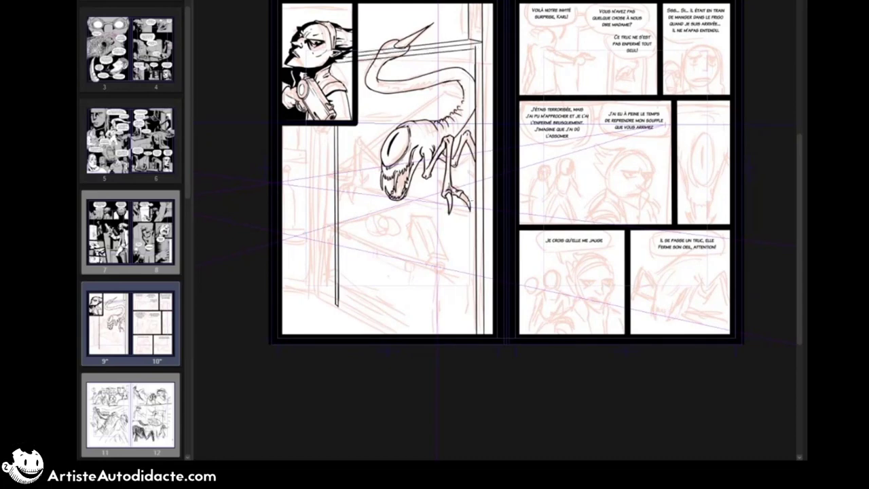
Step: Ink double straight lines for the front edges of the two fridge shelves
drag(476, 203, 338, 187)
drag(338, 190, 475, 205)
drag(338, 244, 477, 273)
drag(338, 247, 477, 275)
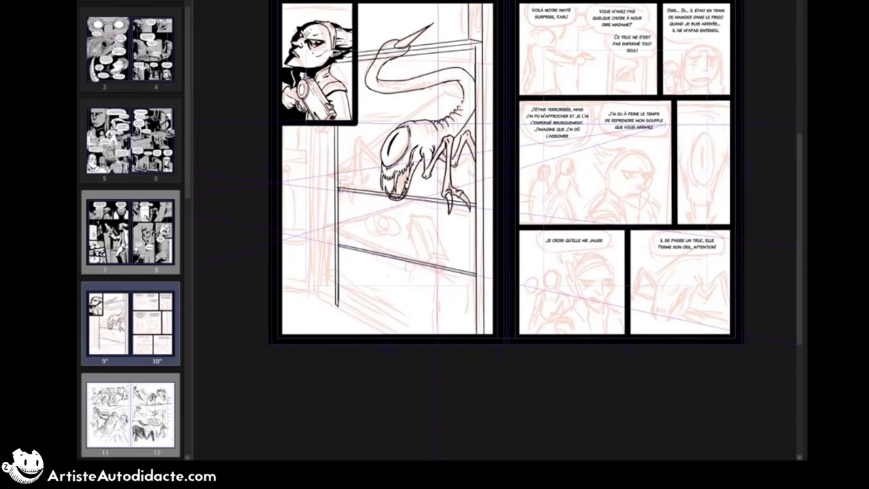
Step: Ink the fridge's inner back corner and the receding side and back edges of its shelves in perspective
drag(338, 187, 481, 160)
drag(428, 57, 428, 306)
drag(339, 244, 431, 211)
drag(429, 211, 478, 219)
drag(428, 171, 482, 175)
mouse_move(338, 62)
mouse_down()
mouse_move(338, 120)
mouse_move(485, 78)
mouse_up()
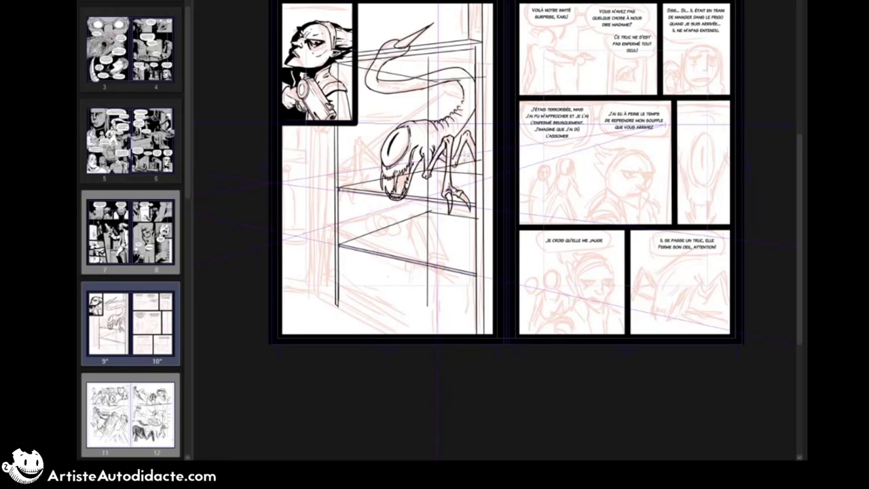
Step: Ink the fridge's lower edge lines and the recessed detail above the frame near the page's upper edge
drag(336, 311, 409, 335)
drag(335, 303, 335, 312)
mouse_move(338, 303)
mouse_down()
mouse_move(338, 314)
mouse_move(524, 361)
mouse_up()
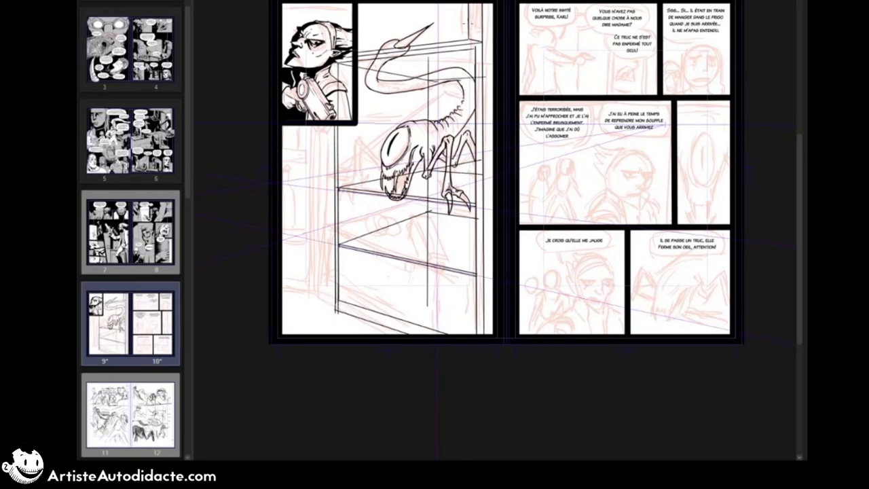
drag(477, 3, 477, 30)
drag(461, 25, 473, 21)
Step: Erase the straight fridge lines that cross the creature's tail and body
drag(469, 76, 437, 73)
mouse_move(429, 73)
mouse_down()
mouse_move(428, 89)
mouse_move(414, 76)
mouse_up()
drag(377, 58, 409, 47)
drag(428, 122, 428, 177)
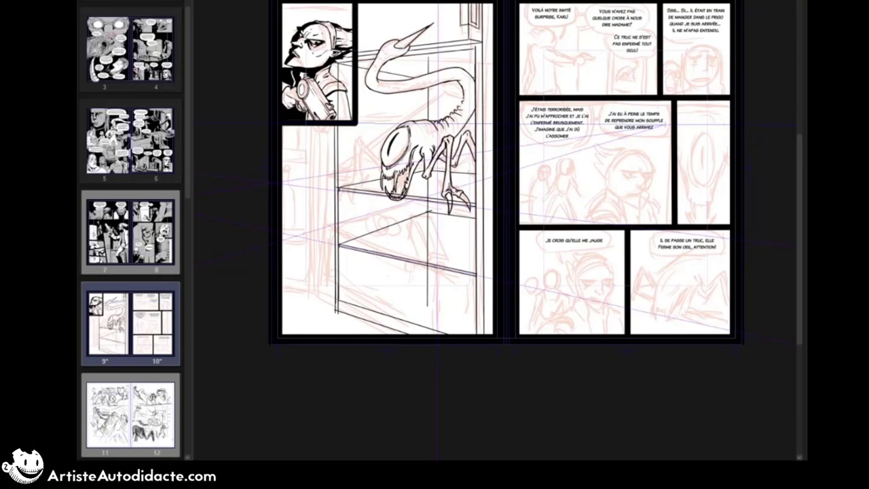
Step: Erase leftover segments of the fridge's upper edge and back corner, and the shelf lines crossing the creature's front claw
click(428, 58)
click(344, 65)
click(338, 88)
click(428, 203)
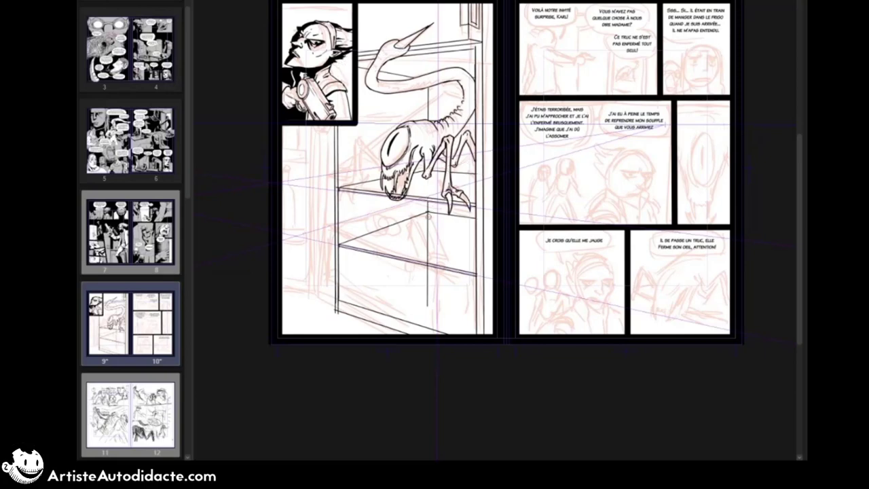
click(428, 217)
click(428, 263)
click(395, 194)
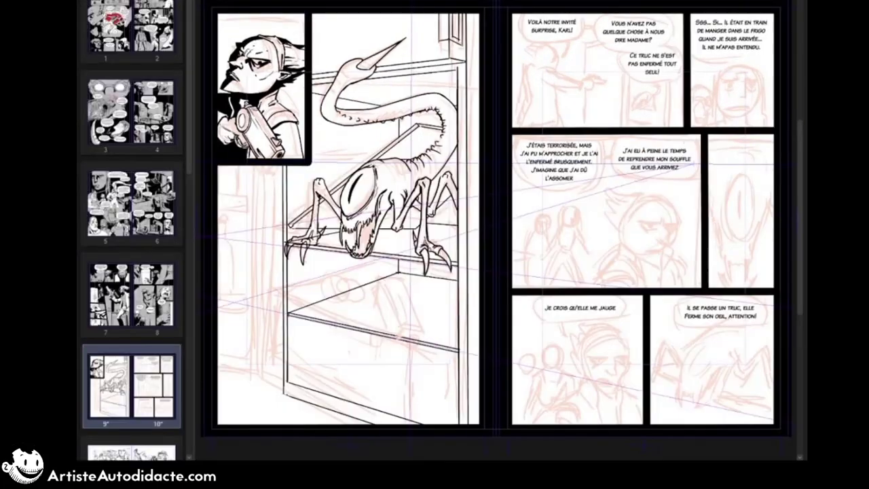
click(315, 236)
click(295, 242)
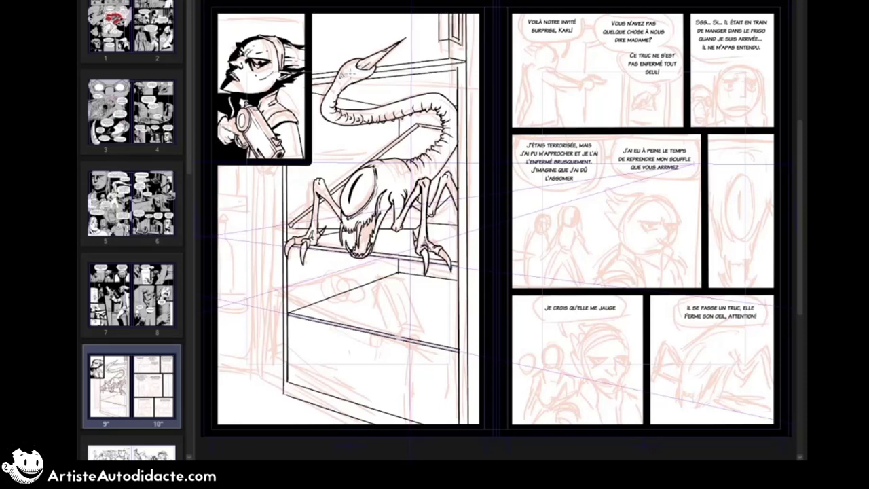
Step: Reposition the perspective ruler's guides to suit an object lying on the lower fridge shelf
scroll(510, 185, down, 3)
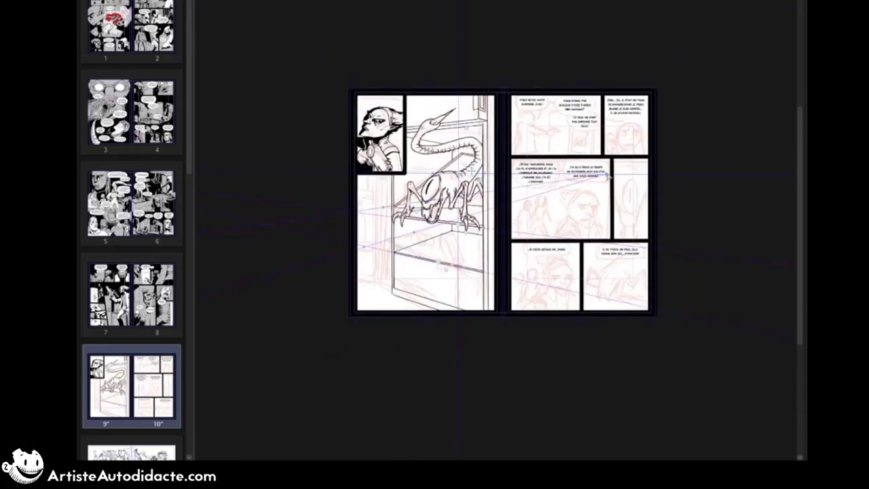
scroll(745, 172, right, 5)
drag(271, 180, 242, 180)
drag(209, 269, 387, 254)
scroll(386, 254, up, 3)
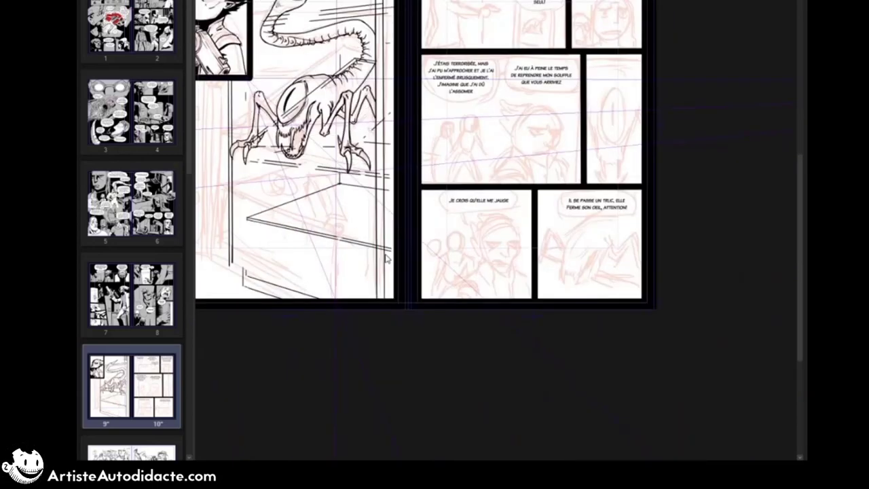
Step: Ink a carton lying on the lower shelf, with its top, front and side faces in perspective
mouse_move(362, 173)
mouse_down()
mouse_move(389, 217)
mouse_move(417, 213)
mouse_up()
drag(389, 218, 419, 213)
drag(362, 174, 385, 171)
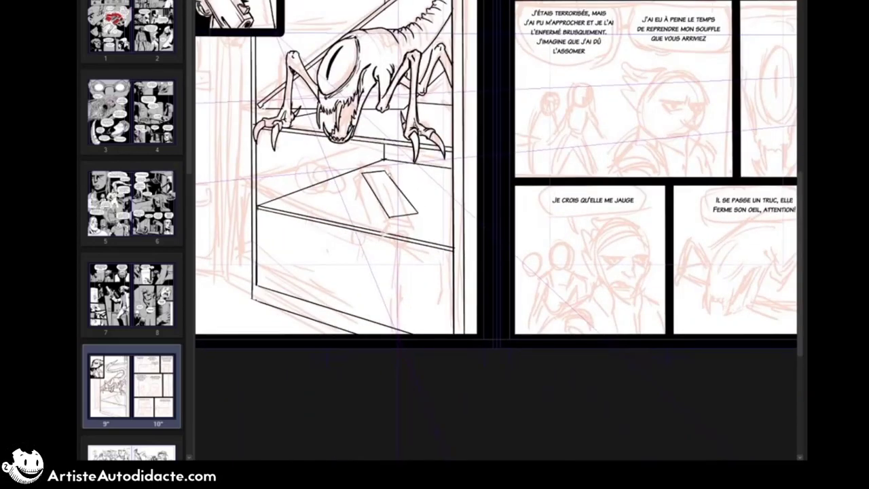
drag(389, 217, 389, 237)
drag(389, 237, 418, 234)
drag(362, 174, 361, 189)
mouse_move(361, 189)
mouse_down()
mouse_move(389, 238)
mouse_move(408, 231)
mouse_up()
Step: Ink liquid pouring from the carton's round opening past the shelf, and a puddle outline below the fridge
drag(408, 234, 406, 334)
key(ctrl+z)
drag(403, 236, 401, 333)
drag(403, 234, 412, 276)
drag(380, 313, 403, 211)
drag(318, 228, 316, 249)
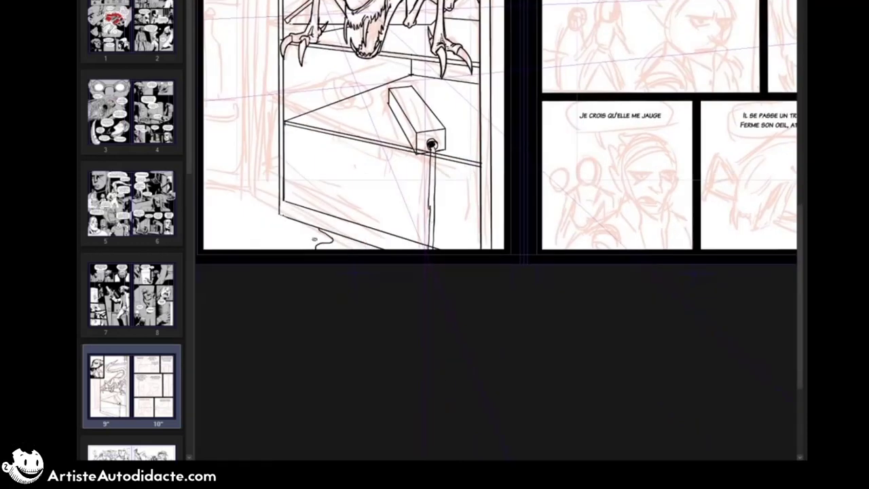
drag(333, 204, 287, 228)
Step: Ink a half-eaten food item and scattered crumbs beside the carton on the lower shelf
mouse_move(275, 122)
mouse_down()
mouse_move(279, 142)
mouse_move(309, 146)
mouse_up()
mouse_move(275, 116)
mouse_down()
mouse_move(318, 141)
mouse_move(300, 139)
mouse_up()
key(ctrl+z)
key(ctrl+z)
mouse_move(293, 124)
mouse_down()
mouse_move(308, 137)
mouse_move(286, 144)
mouse_up()
drag(303, 142, 308, 148)
drag(313, 142, 317, 147)
drag(328, 122, 338, 127)
Step: Ink dents and creases on the carton's upper face
drag(322, 127, 372, 138)
key(ctrl+z)
drag(373, 133, 360, 138)
drag(360, 137, 367, 147)
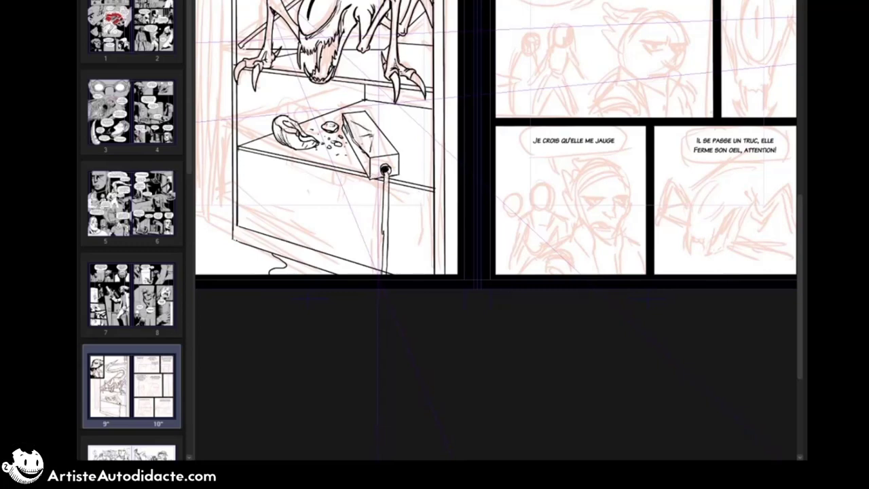
Step: Ink a broken food item and a spill outline between the carton and the fridge's side wall
drag(428, 139, 423, 158)
drag(428, 140, 429, 163)
drag(426, 138, 411, 145)
drag(412, 146, 422, 154)
mouse_move(432, 124)
mouse_down()
mouse_move(413, 116)
mouse_move(395, 144)
mouse_up()
mouse_move(402, 161)
mouse_down()
mouse_move(430, 168)
mouse_move(430, 183)
mouse_up()
drag(421, 178, 441, 250)
Step: Ink a drip hanging from the creature's jaw and a small fragment on the upper shelf
drag(344, 151, 346, 178)
drag(392, 137, 399, 140)
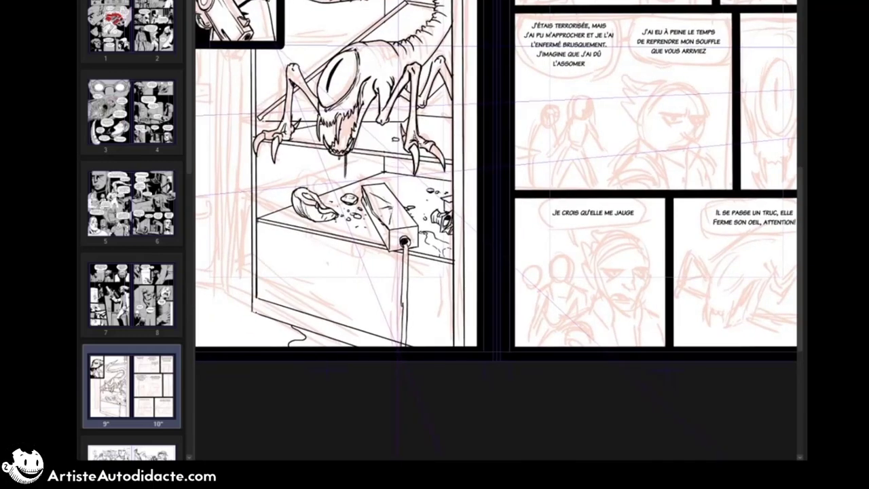
Step: Undo the last stroke and ink a small object on the upper shelf beside the creature's front claw
key(ctrl+z)
drag(444, 125, 442, 134)
drag(441, 133, 452, 142)
Step: Ink the liquid stream falling from the carton and the inner edges of the fridge's lower compartment
drag(407, 238, 406, 247)
drag(260, 238, 263, 305)
drag(266, 306, 452, 362)
drag(401, 346, 402, 354)
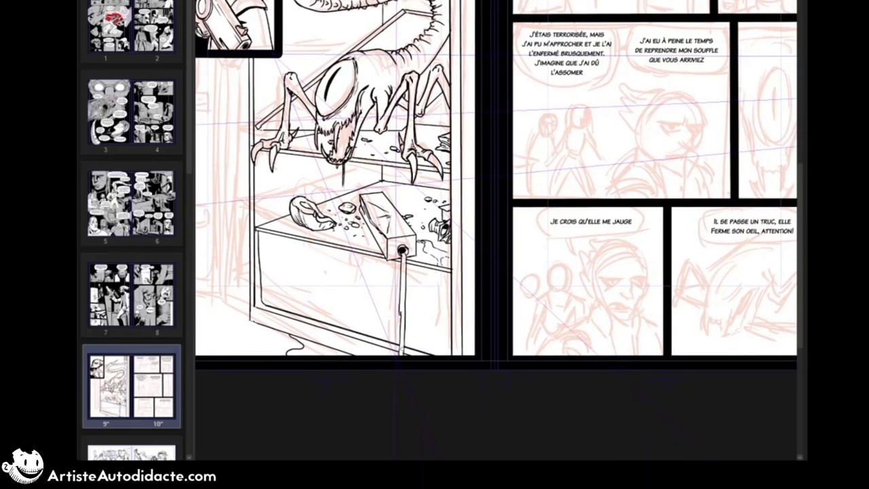
drag(401, 324, 400, 355)
drag(260, 245, 262, 304)
Step: Ink a handle-like tab under the lower shelf's front edge and double the front edges of both shelves
mouse_move(338, 248)
mouse_down()
mouse_move(384, 259)
mouse_move(380, 271)
mouse_up()
key(ctrl+z)
drag(337, 249, 381, 258)
drag(352, 156, 413, 167)
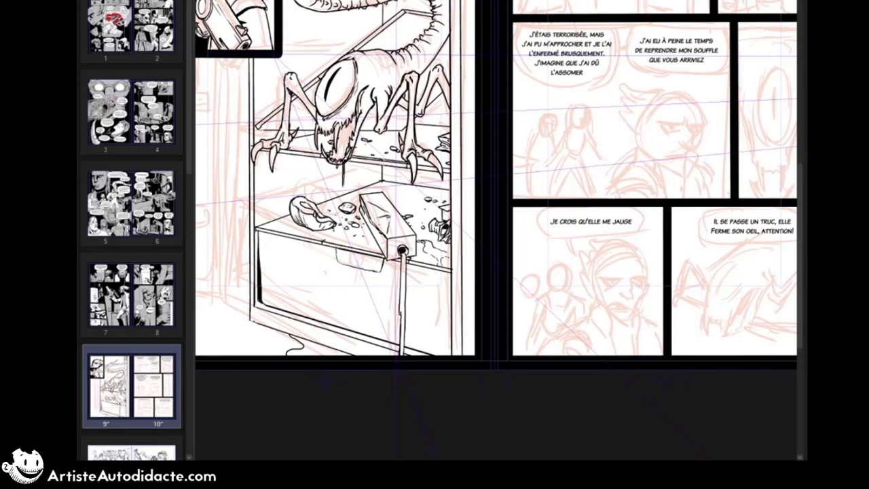
drag(323, 240, 418, 258)
key(ctrl+z)
drag(324, 240, 386, 253)
Step: Ink food debris on the upper shelf and the objects around the slanted broken shelf behind the creature's head
mouse_move(429, 128)
mouse_down()
mouse_move(447, 119)
mouse_move(447, 132)
mouse_up()
drag(418, 136, 450, 139)
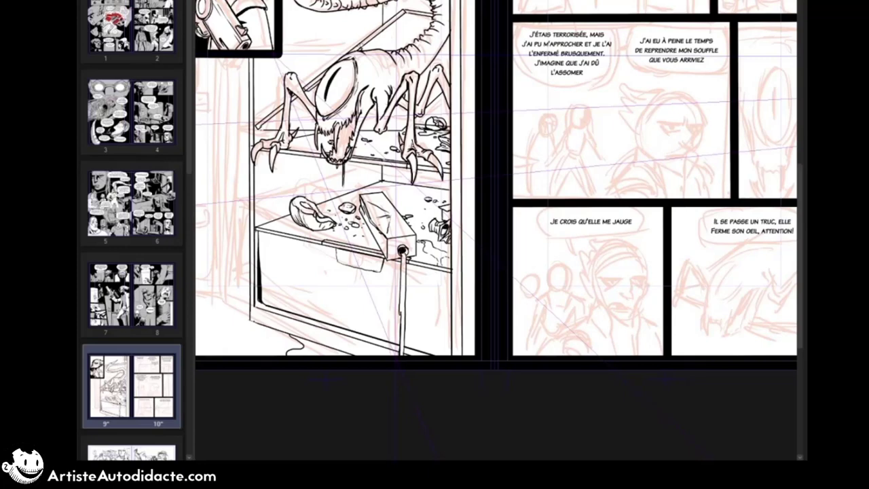
mouse_move(265, 113)
mouse_down()
mouse_move(252, 160)
mouse_move(254, 151)
mouse_up()
drag(283, 127, 296, 117)
mouse_move(297, 118)
mouse_down()
mouse_move(305, 123)
mouse_move(313, 113)
mouse_up()
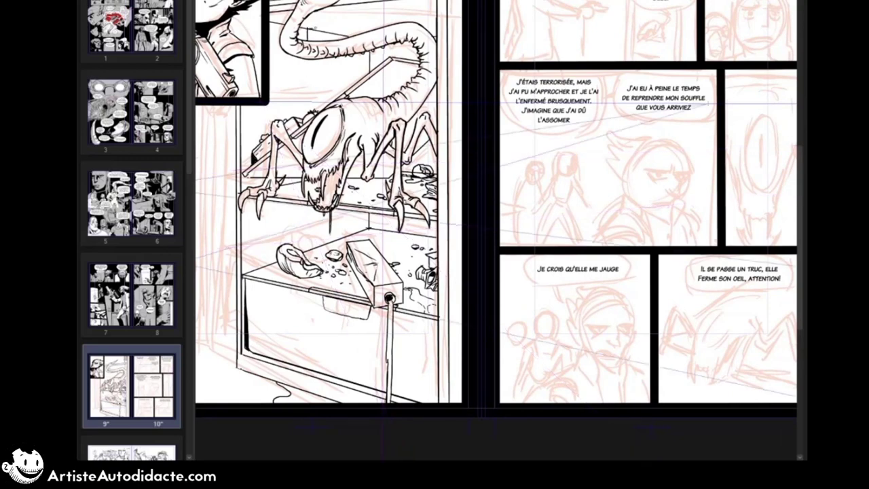
Step: Ink a slatted box-shaped rack at the back of the fridge behind the creature's curved tail
drag(316, 26, 315, 42)
drag(318, 28, 356, 36)
drag(308, 49, 368, 61)
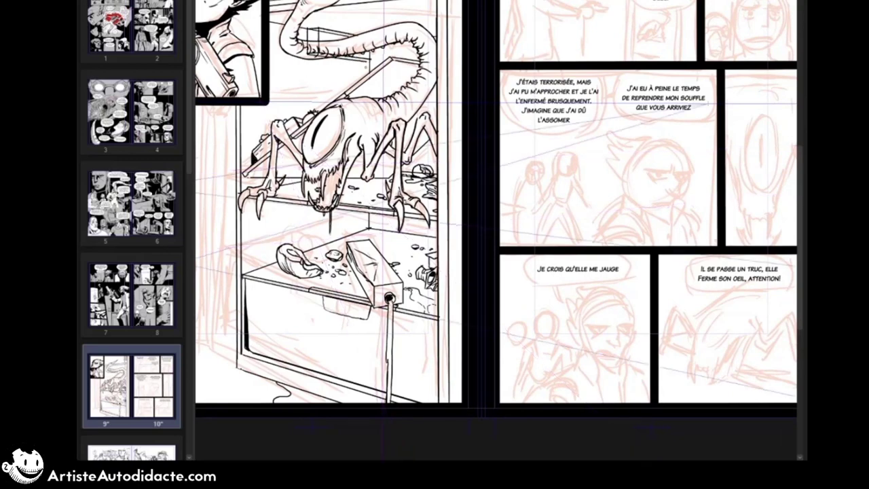
mouse_move(319, 30)
mouse_down()
mouse_move(344, 36)
mouse_move(369, 61)
mouse_up()
mouse_move(306, 47)
mouse_down()
mouse_move(338, 56)
mouse_move(319, 40)
mouse_up()
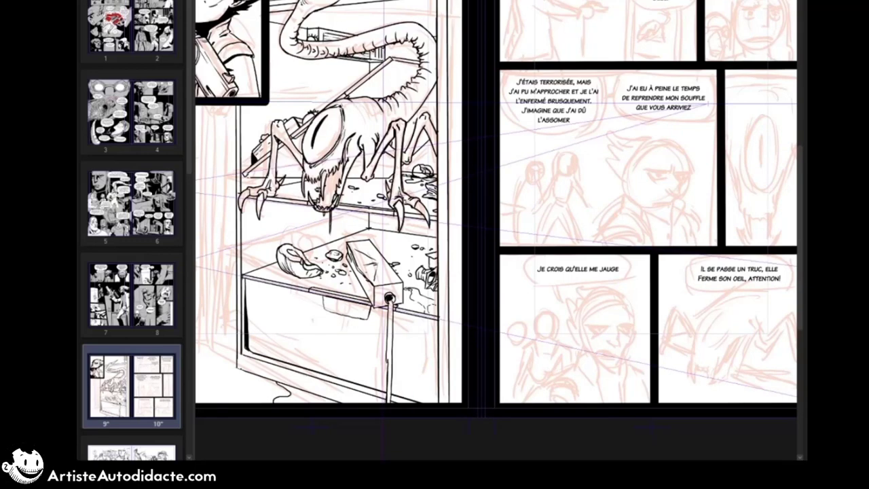
Step: Ink the open fridge door's hinge edge, its lower hinge and the door's bottom line
drag(325, 238, 464, 171)
mouse_move(372, 39)
mouse_down()
mouse_move(370, 300)
mouse_move(375, 275)
mouse_move(298, 315)
mouse_up()
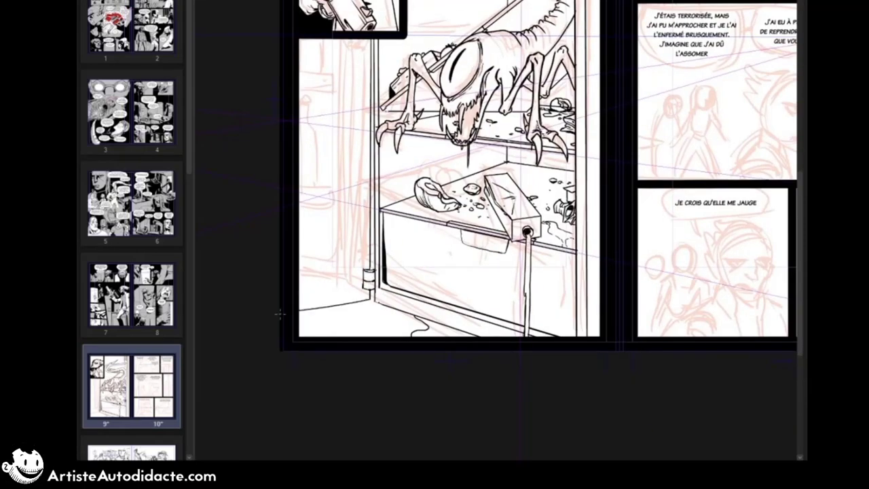
drag(275, 46, 197, 31)
drag(455, 162, 305, 174)
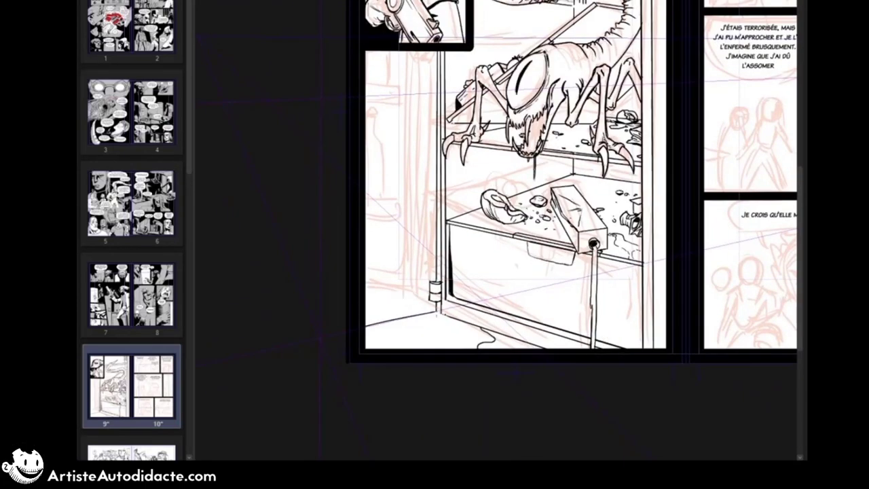
drag(436, 312, 344, 332)
Step: Ink the lower, middle and upper storage shelves on the inside of the open fridge door
drag(421, 298, 366, 310)
drag(422, 273, 422, 298)
drag(421, 271, 361, 283)
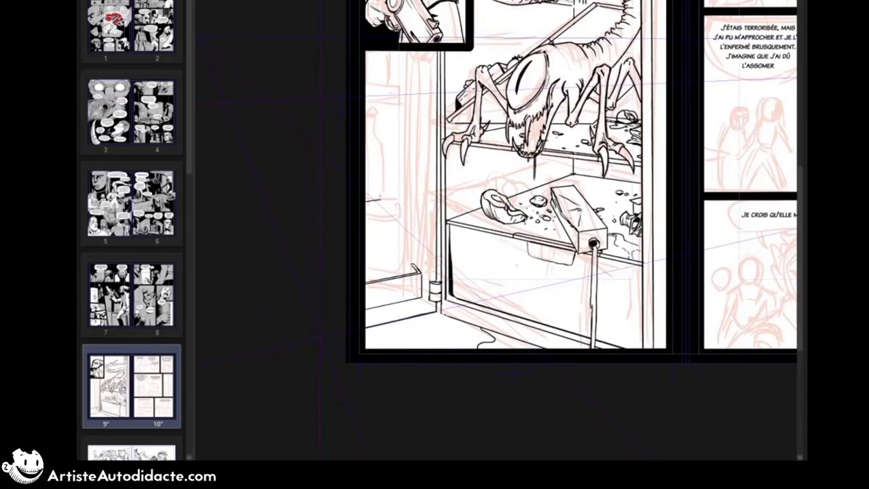
drag(419, 192, 366, 194)
drag(419, 172, 365, 176)
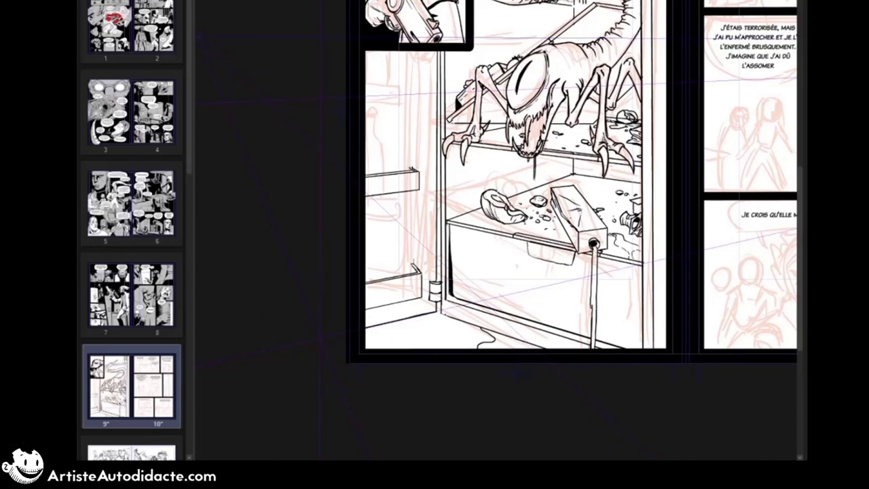
drag(365, 101, 418, 99)
mouse_move(419, 99)
mouse_down()
mouse_move(419, 83)
mouse_move(371, 84)
mouse_up()
Step: Ink the vertical inner panel edge of the fridge door between its storage shelves
drag(422, 52, 421, 282)
mouse_move(422, 68)
mouse_down()
mouse_move(419, 91)
mouse_move(421, 82)
mouse_up()
drag(409, 165, 418, 170)
drag(423, 102, 423, 166)
Step: Ink a tall rectangular carton standing in the fridge door's lowest shelf
mouse_move(421, 193)
mouse_down()
mouse_move(421, 270)
mouse_move(408, 229)
mouse_move(389, 230)
mouse_up()
drag(389, 231, 388, 278)
mouse_move(399, 221)
mouse_down()
mouse_move(408, 229)
mouse_move(380, 224)
mouse_up()
drag(381, 224, 380, 278)
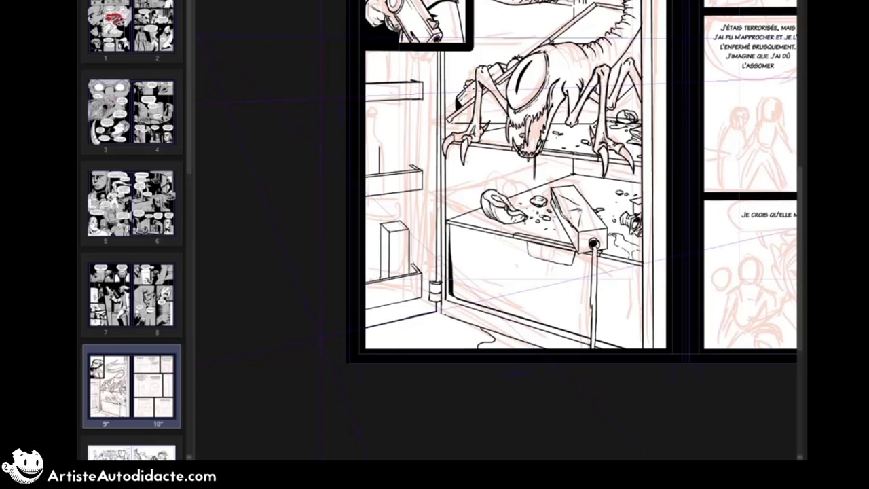
Step: Ink two bottles in the door's middle shelf and a round cap on the carton below
drag(387, 174, 388, 158)
drag(401, 174, 401, 159)
drag(388, 50, 388, 83)
drag(369, 50, 369, 73)
drag(366, 144, 379, 146)
drag(366, 139, 400, 153)
drag(388, 222, 399, 224)
drag(389, 221, 400, 221)
Step: Double the vertical inner edges of the fridge door and ink a second line along its bottom
drag(418, 52, 418, 82)
drag(418, 99, 418, 271)
drag(413, 101, 414, 166)
drag(414, 191, 414, 266)
drag(435, 51, 432, 281)
mouse_move(432, 301)
mouse_down()
mouse_move(433, 312)
mouse_move(365, 322)
mouse_up()
Step: Ink the remaining straight shelf and rack edges inside the fridge behind the creature's tail
mouse_move(697, 107)
mouse_down()
mouse_move(620, 161)
mouse_move(618, 203)
mouse_up()
drag(393, 65, 467, 76)
drag(429, 98, 509, 101)
drag(508, 87, 508, 102)
drag(443, 70, 443, 82)
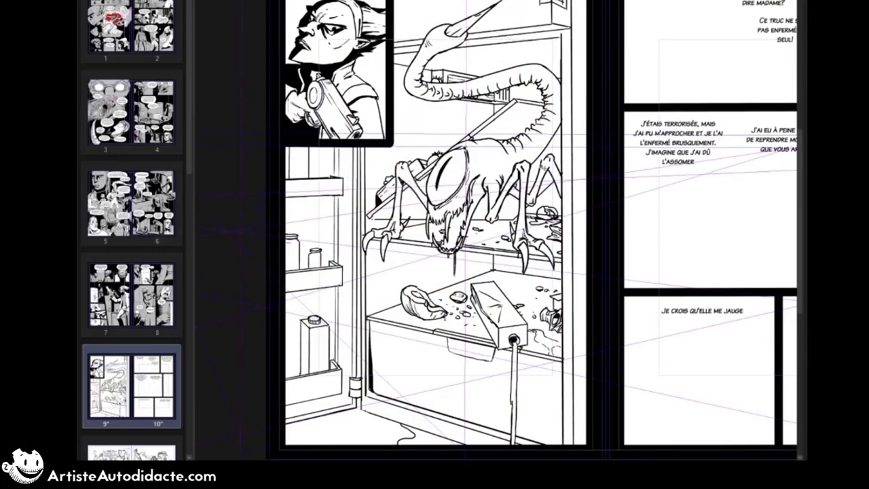
Step: Ink a speech balloon with a curved tail around the first dialogue text in page 10's first panel
mouse_move(577, 28)
mouse_down()
mouse_move(328, 46)
mouse_move(319, 65)
mouse_up()
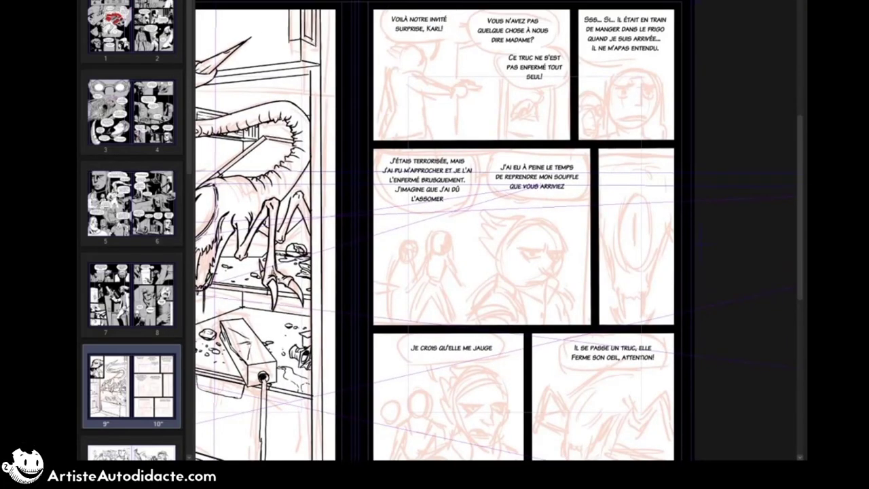
drag(388, 13, 394, 10)
drag(431, 40, 440, 39)
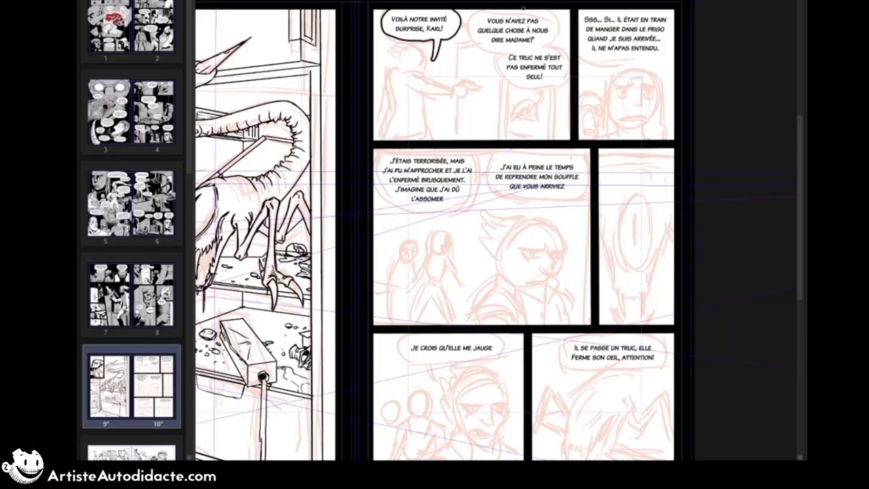
scroll(523, 8, up, 3)
key(ctrl+z)
key(ctrl+z)
key(ctrl+z)
mouse_move(294, 72)
mouse_down()
mouse_move(319, 122)
mouse_move(398, 71)
mouse_up()
drag(374, 119, 361, 160)
drag(378, 118, 361, 160)
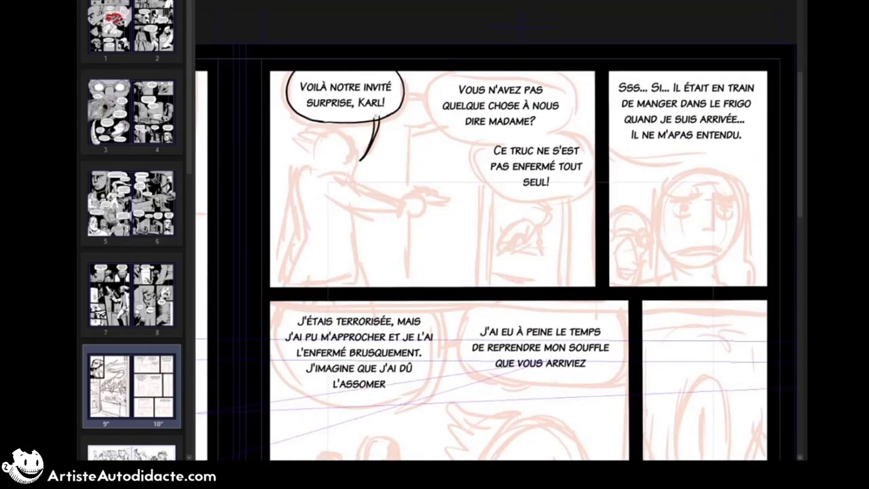
Step: Ink two overlapping balloons around the first panel's other texts and link them to the first balloon
drag(403, 93, 427, 94)
mouse_move(403, 97)
mouse_down()
mouse_move(433, 95)
mouse_move(478, 142)
mouse_up()
drag(555, 71, 563, 131)
drag(481, 139, 545, 198)
mouse_move(564, 131)
mouse_down()
mouse_move(595, 146)
mouse_move(595, 157)
mouse_move(539, 198)
mouse_up()
key(ctrl+z)
drag(421, 96, 437, 96)
drag(433, 95, 455, 72)
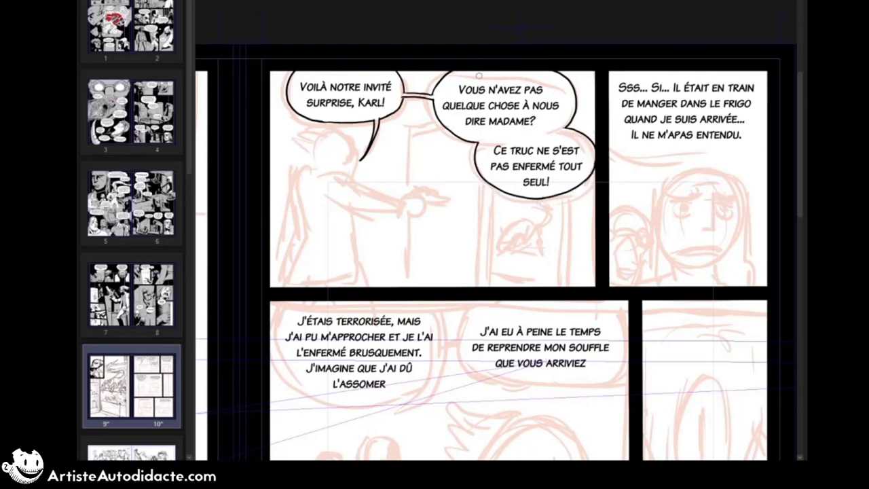
Step: Ink a speech balloon with a short tail under the dialogue in page 10's second panel
drag(618, 132, 495, 109)
drag(486, 118, 645, 117)
drag(615, 128, 624, 156)
drag(627, 126, 625, 156)
Step: Move the two dialogue texts of page 10's wide middle panel slightly upward
drag(218, 286, 336, 92)
drag(405, 107, 405, 103)
drag(571, 121, 571, 111)
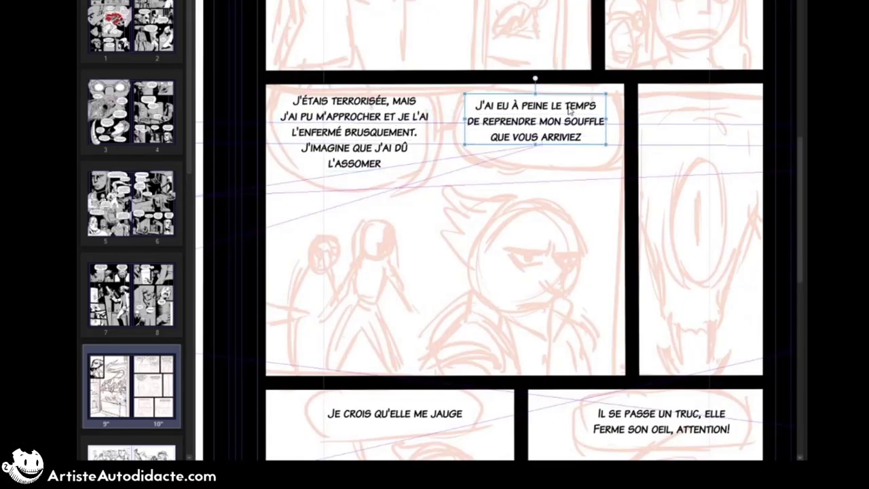
Step: Ink a speech balloon with a tail around the "J'étais terrorisée" text in the middle panel
mouse_move(283, 84)
mouse_down()
mouse_move(267, 108)
mouse_move(312, 180)
mouse_up()
key(ctrl+z)
drag(427, 84, 407, 178)
mouse_move(285, 167)
mouse_down()
mouse_move(422, 165)
mouse_move(407, 178)
mouse_move(312, 180)
mouse_up()
drag(394, 178, 391, 216)
click(399, 179)
Step: Ink a balloon around the "J'ai eu à peine le temps" text and connect it to the neighbouring balloon
mouse_move(495, 84)
mouse_down()
mouse_move(460, 120)
mouse_move(482, 153)
mouse_up()
key(ctrl+z)
drag(595, 84, 606, 146)
mouse_move(479, 151)
mouse_down()
mouse_move(495, 157)
mouse_move(609, 139)
mouse_up()
drag(610, 139, 602, 151)
drag(482, 153, 496, 157)
drag(519, 160, 562, 159)
drag(440, 116, 456, 116)
drag(440, 121, 454, 122)
Step: Ink a speech balloon with a tail around "Je crois qu'elle me jauge" in the lower panel
drag(544, 441, 552, 205)
drag(353, 153, 345, 200)
drag(459, 153, 469, 195)
mouse_move(321, 187)
mouse_down()
mouse_move(344, 200)
mouse_move(481, 187)
mouse_up()
drag(323, 188, 345, 200)
drag(376, 199, 398, 247)
drag(382, 199, 397, 247)
click(380, 203)
Step: Change the last panel's dialogue to "Attendez, il se passe un truc. Elle ferme son oeil!" on two lines
drag(719, 176, 563, 137)
click(575, 148)
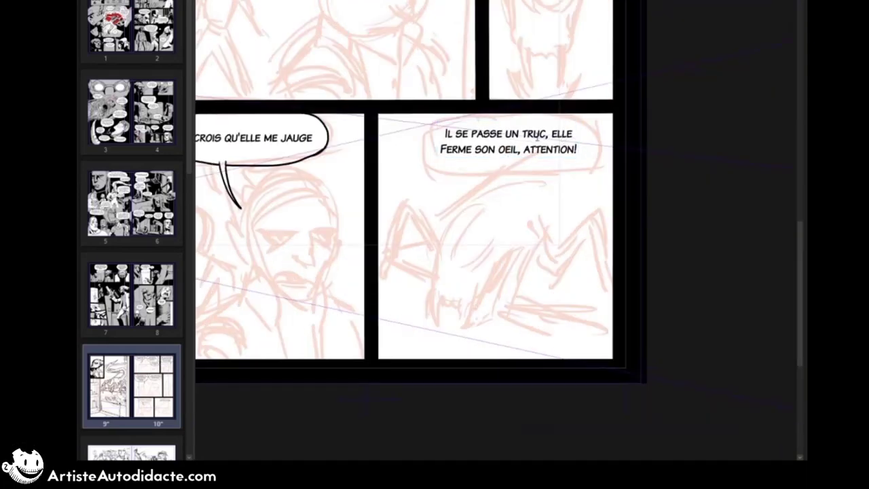
click(448, 134)
key(BackSpace)
text(Attendez, i)
click(598, 135)
key(Return)
key(Delete)
text(E)
click(535, 148)
key(Delete)
key(Delete)
key(Delete)
key(Delete)
key(Delete)
key(Delete)
key(Delete)
key(Delete)
key(Delete)
key(Delete)
key(Delete)
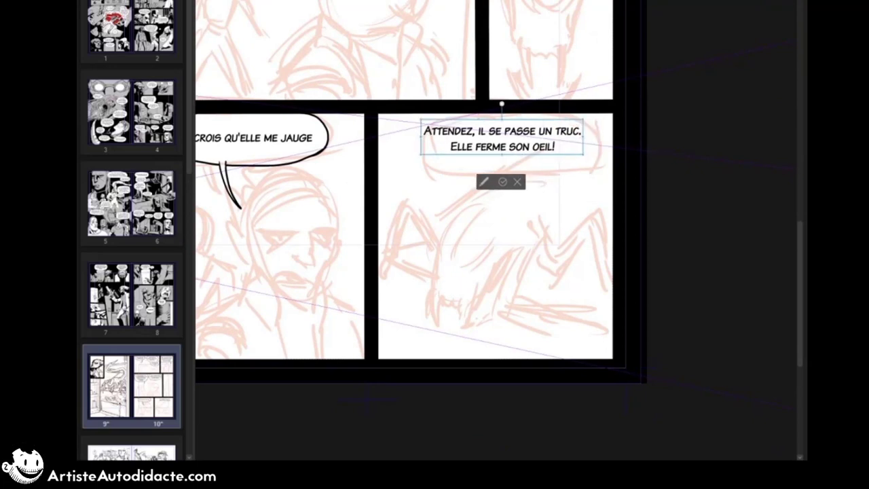
key(Escape)
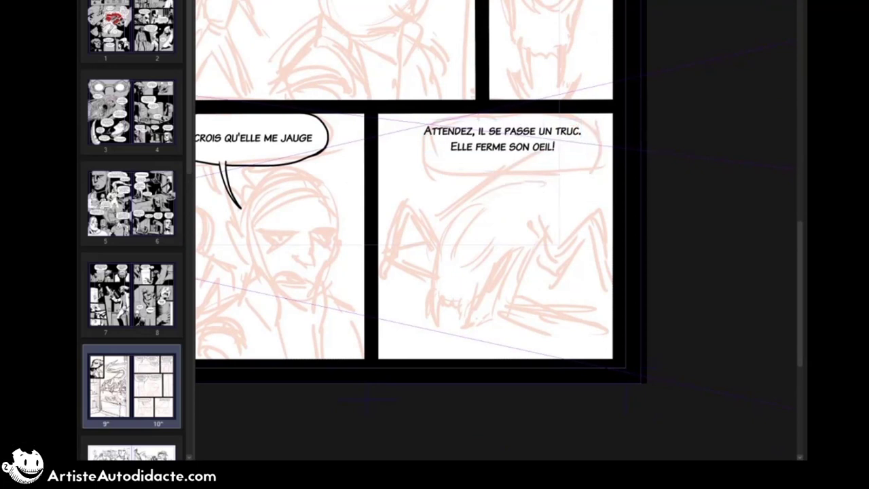
Step: Ink a rounded speech balloon around the last panel's dialogue and clean up its lower corners
drag(408, 126, 508, 171)
drag(584, 114, 583, 159)
drag(408, 152, 487, 171)
mouse_move(594, 134)
mouse_down()
mouse_move(518, 170)
mouse_move(581, 159)
mouse_up()
drag(411, 158, 457, 172)
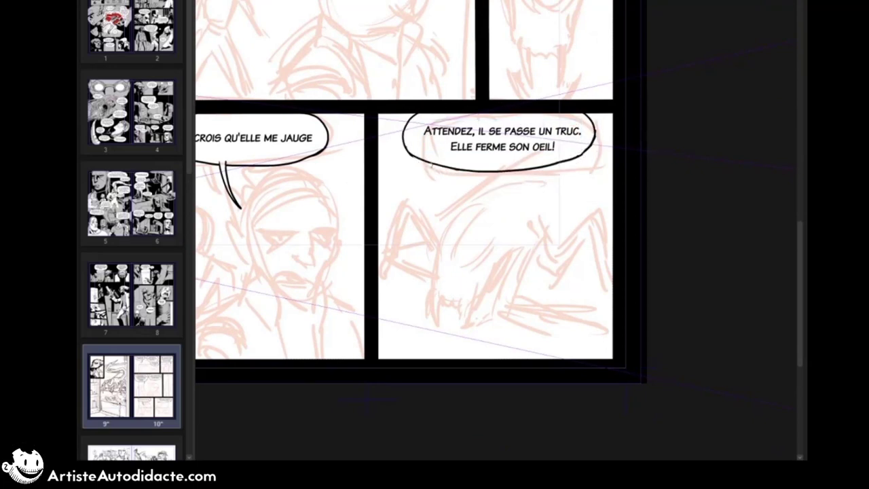
drag(402, 136, 434, 166)
drag(582, 153, 574, 158)
Step: Ink the shoulder fold, upper sleeve line and cuff of the figure's outstretched arm in page 10's first panel
key(ctrl+0)
click(657, 118)
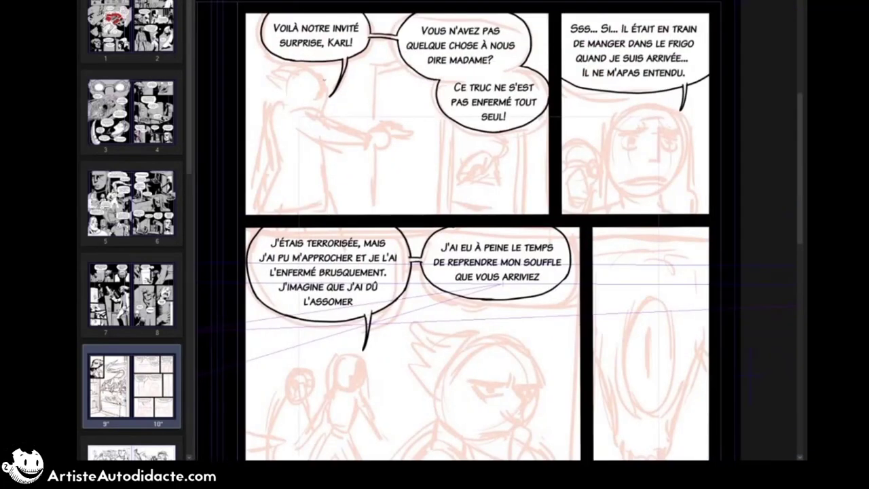
mouse_move(310, 119)
mouse_down()
mouse_move(325, 113)
mouse_move(362, 130)
mouse_up()
mouse_move(309, 115)
mouse_down()
mouse_move(305, 123)
mouse_move(372, 135)
mouse_up()
key(ctrl+z)
key(ctrl+minus)
drag(370, 134, 377, 150)
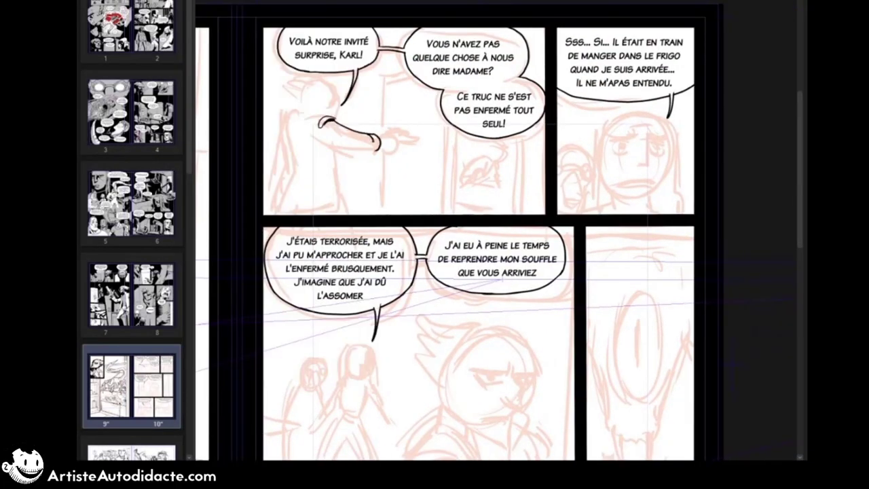
Step: Ink the sleeve's underside and the figure's hand holding a pistol
drag(322, 137, 371, 150)
drag(379, 137, 400, 143)
mouse_move(379, 147)
mouse_down()
mouse_move(397, 150)
mouse_move(403, 131)
mouse_up()
mouse_move(399, 131)
mouse_down()
mouse_move(398, 141)
mouse_move(419, 136)
mouse_up()
drag(401, 139, 418, 143)
drag(398, 129, 390, 134)
drag(390, 133, 381, 137)
drag(392, 128, 398, 131)
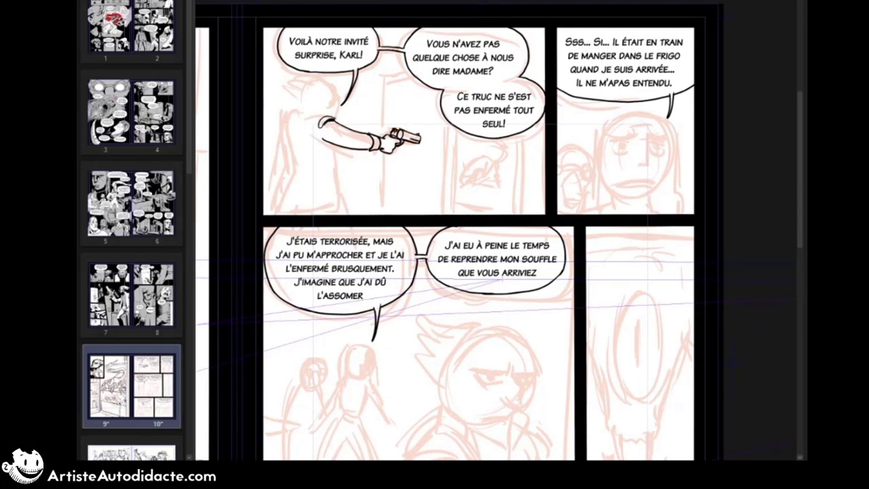
Step: Ink the gun-holding figure's jacket back, flared hem, hips and face profile in page 10's first panel
mouse_move(340, 145)
mouse_down()
mouse_move(350, 206)
mouse_move(289, 188)
mouse_move(280, 208)
mouse_up()
mouse_move(285, 210)
mouse_down()
mouse_move(318, 211)
mouse_move(303, 214)
mouse_up()
drag(341, 202, 343, 214)
drag(296, 165, 286, 189)
drag(285, 118, 295, 165)
mouse_move(330, 84)
mouse_down()
mouse_move(336, 104)
mouse_move(328, 108)
mouse_move(338, 93)
mouse_move(343, 114)
mouse_up()
drag(343, 114, 337, 121)
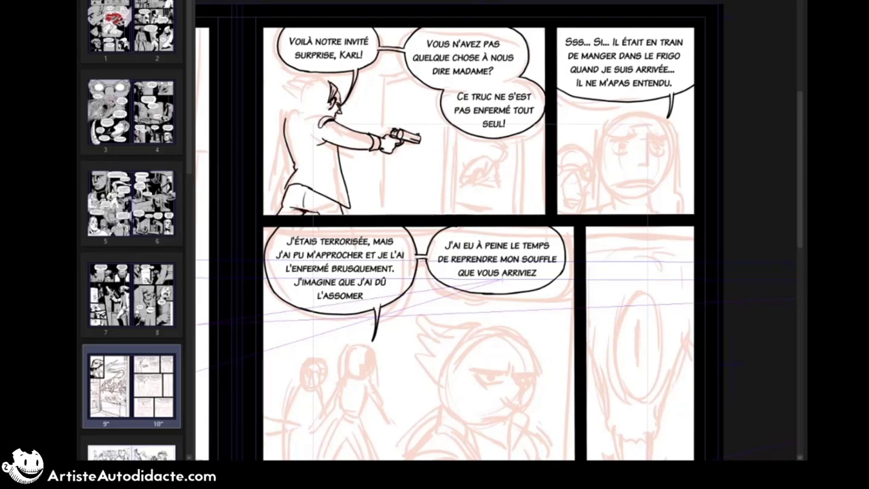
Step: Ink the figure's spiky hair and neck, and slightly adjust the outstretched gun arm
drag(328, 82, 306, 72)
mouse_move(311, 73)
mouse_down()
mouse_move(289, 76)
mouse_move(323, 93)
mouse_up()
mouse_move(288, 82)
mouse_down()
mouse_move(299, 95)
mouse_move(331, 87)
mouse_up()
drag(298, 94, 300, 119)
mouse_move(406, 121)
mouse_down()
mouse_move(342, 219)
mouse_move(347, 113)
mouse_up()
drag(355, 146, 352, 149)
key(ctrl+d)
Step: Ink the figure's lowered rear arm, from the shoulder down to the hand at the hip
drag(288, 123, 292, 168)
drag(296, 119, 283, 130)
mouse_move(284, 126)
mouse_down()
mouse_move(270, 145)
mouse_move(277, 197)
mouse_up()
key(ctrl+z)
drag(290, 151, 281, 179)
drag(281, 171, 279, 189)
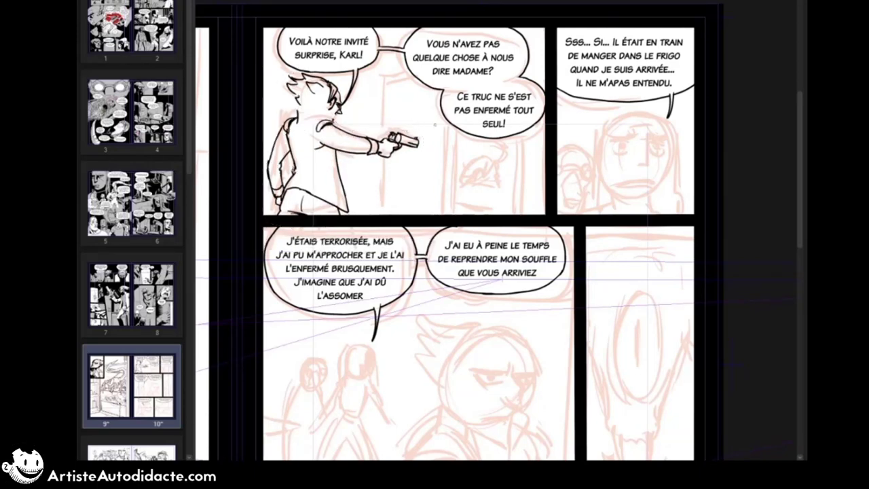
Step: Ink the figure's jacket collar and shade the hair and nape with solid black strands
drag(302, 111, 324, 121)
drag(299, 123, 320, 131)
drag(296, 103, 304, 111)
drag(328, 114, 334, 122)
mouse_move(305, 96)
mouse_down()
mouse_move(329, 106)
mouse_move(307, 96)
mouse_up()
drag(309, 98, 297, 103)
mouse_move(307, 85)
mouse_down()
mouse_move(323, 96)
mouse_move(310, 93)
mouse_up()
click(313, 109)
click(297, 92)
mouse_move(306, 80)
mouse_down()
mouse_move(332, 105)
mouse_move(310, 79)
mouse_up()
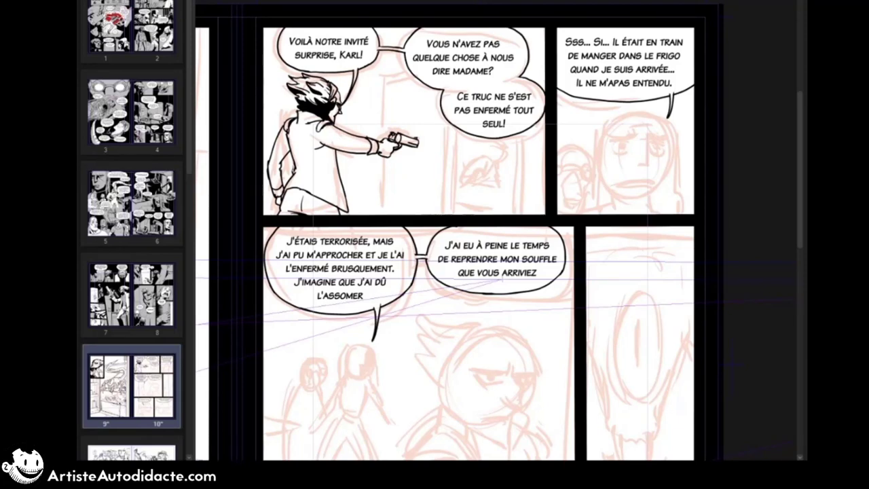
Step: Ink the jacket's shoulder creases, side opening, rear sleeve folds and trouser line
drag(307, 120, 318, 127)
drag(322, 128, 337, 135)
mouse_move(326, 128)
mouse_down()
mouse_move(346, 142)
mouse_move(370, 143)
mouse_move(335, 201)
mouse_up()
drag(288, 142, 276, 161)
drag(280, 159, 274, 175)
drag(282, 172, 281, 195)
drag(316, 136, 322, 140)
drag(327, 201, 329, 214)
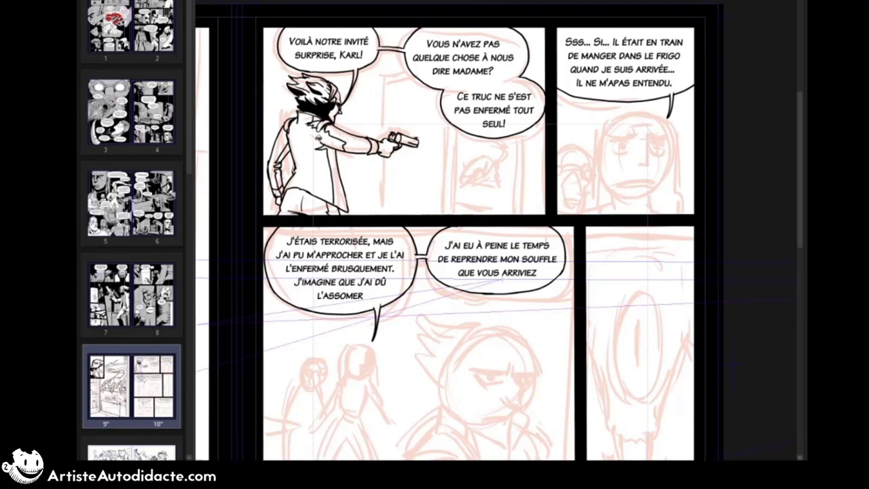
click(326, 184)
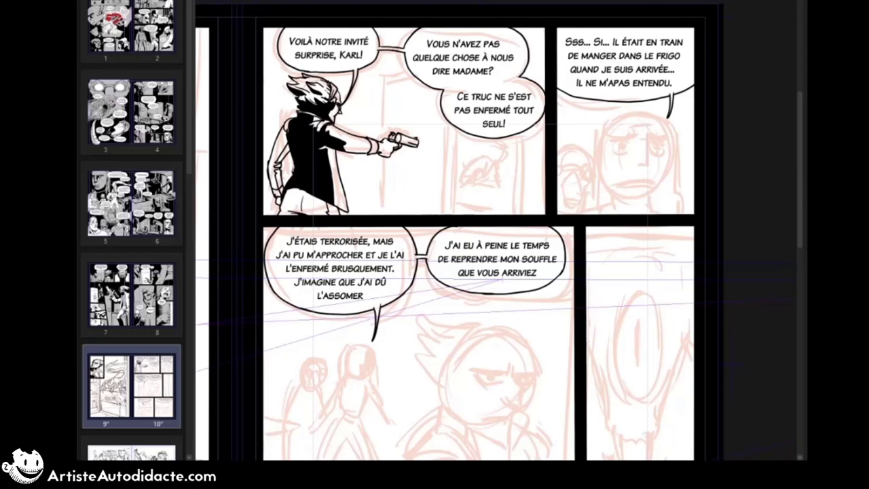
click(307, 202)
key(ctrl+z)
key(ctrl+z)
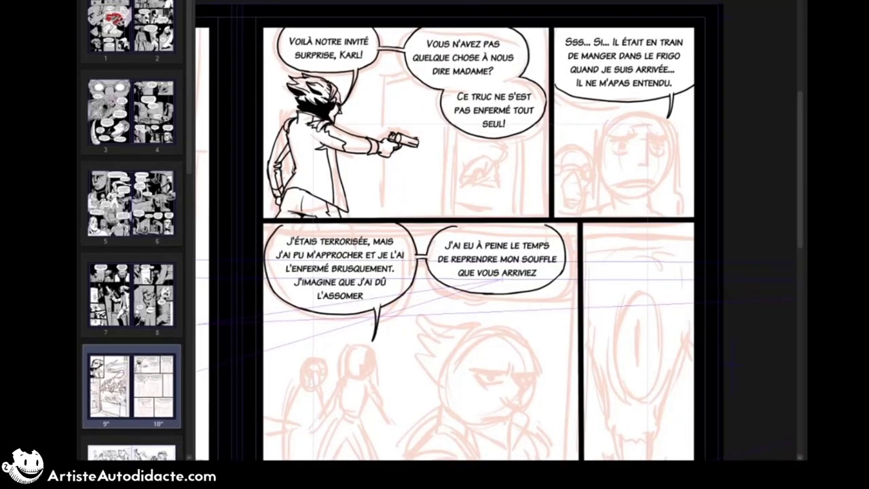
Step: Fill the figure's jacket, rear sleeve and trousers with solid black
click(310, 165)
click(274, 163)
click(291, 129)
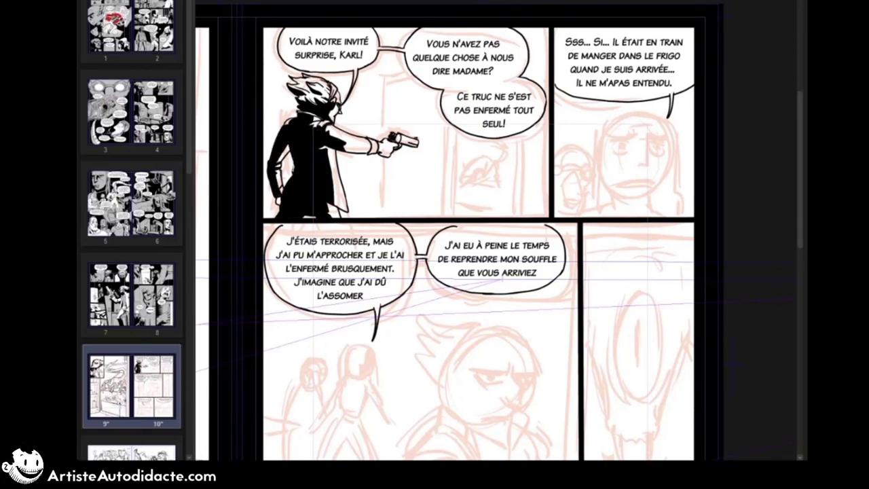
mouse_move(475, 163)
mouse_down()
mouse_move(462, 173)
mouse_move(466, 181)
mouse_move(504, 159)
mouse_up()
drag(471, 136, 509, 163)
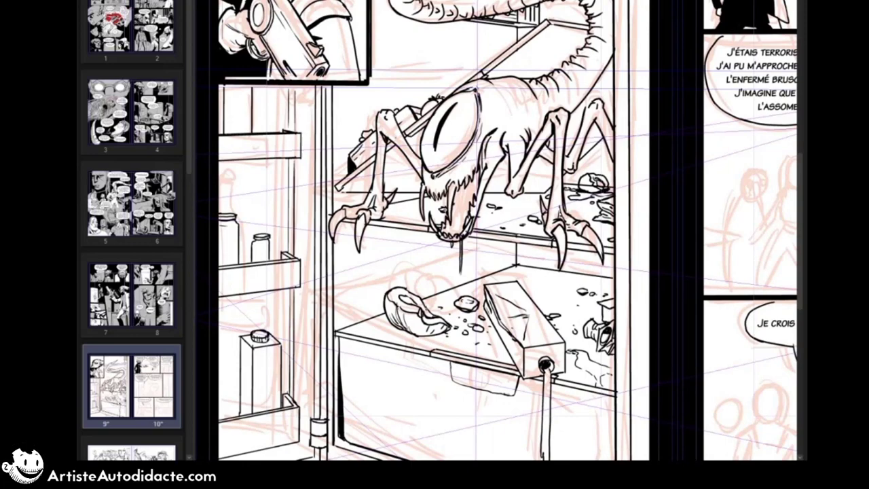
drag(504, 161, 488, 187)
Step: Blacken the creature's open mouth on page 9 and place a reduced copy of the creature in page 10's first panel, beneath the balloons
drag(427, 198, 462, 227)
drag(453, 174, 475, 231)
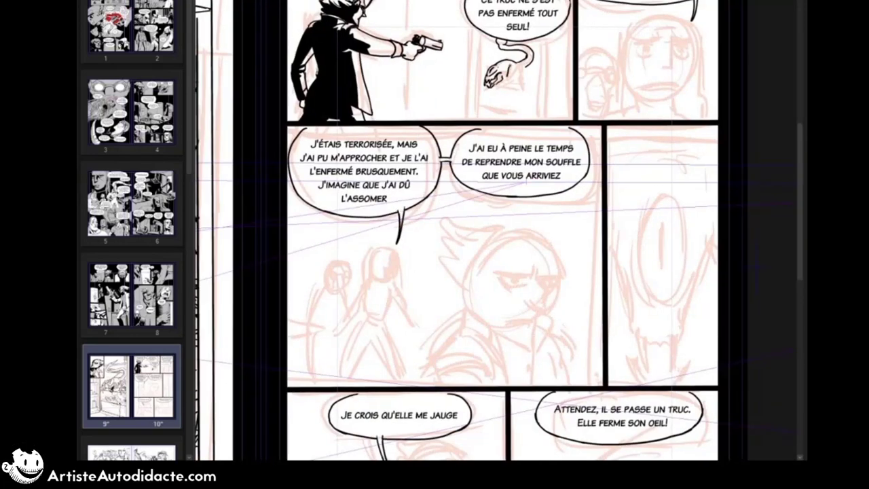
drag(509, 65, 516, 92)
mouse_move(514, 79)
mouse_down()
mouse_move(524, 67)
mouse_move(529, 86)
mouse_up()
drag(528, 85, 535, 92)
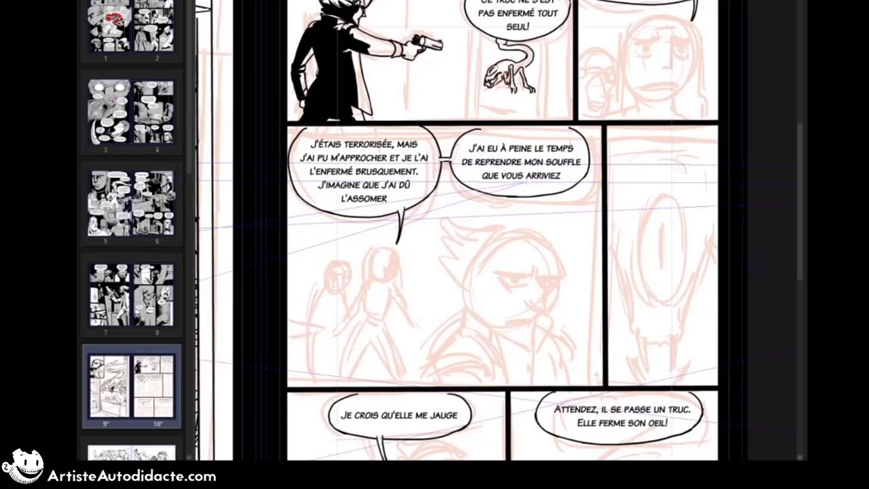
mouse_move(514, 63)
mouse_down()
mouse_move(527, 67)
mouse_move(483, 92)
mouse_up()
click(88, 2)
drag(475, 190, 402, 273)
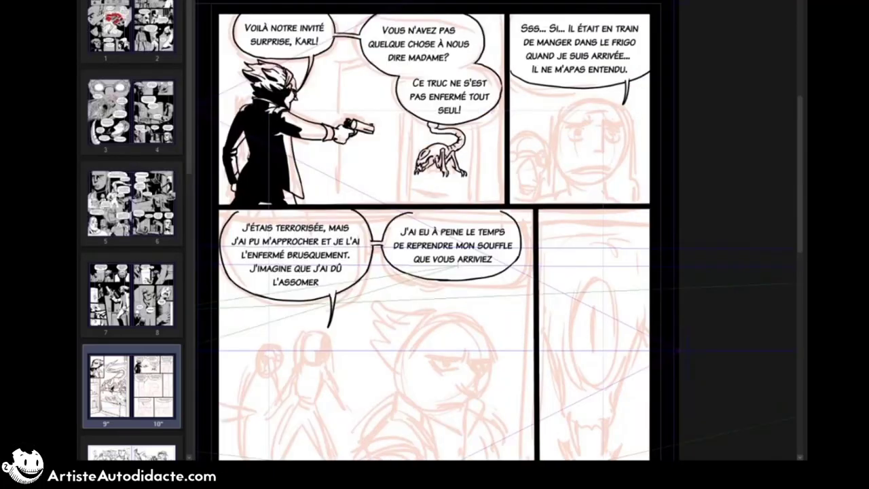
drag(380, 231, 544, 195)
scroll(499, 231, down, 1)
scroll(499, 231, up, 1)
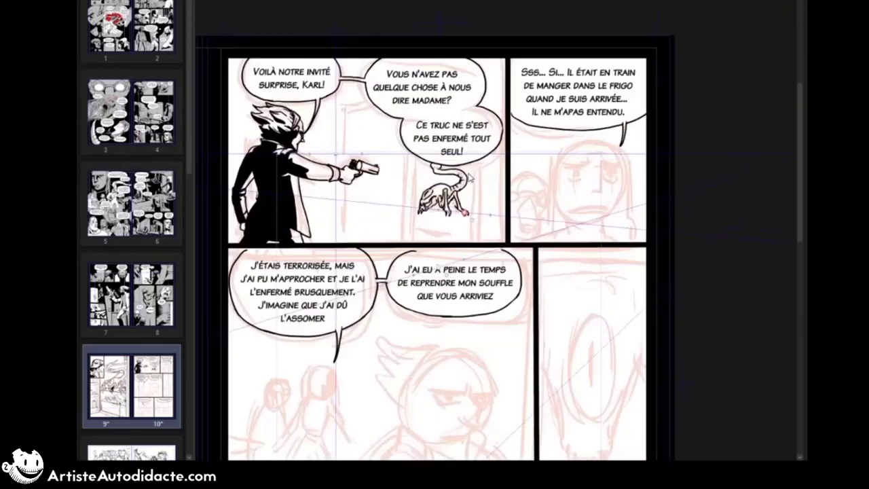
scroll(475, 184, up, 1)
drag(402, 220, 467, 224)
drag(474, 159, 474, 263)
drag(482, 155, 482, 263)
drag(399, 150, 399, 264)
drag(389, 144, 390, 264)
scroll(475, 203, down, 1)
scroll(476, 204, up, 1)
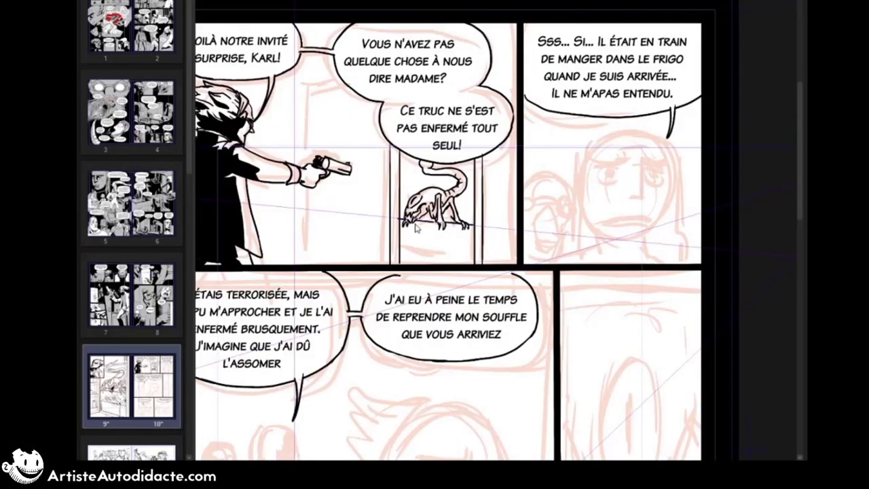
key(ctrl+z)
key(ctrl+z)
key(ctrl+z)
key(ctrl+z)
Step: Ink the shelf line under the small creature and the paired vertical edges on both sides of the fridge
drag(397, 220, 474, 228)
drag(475, 159, 475, 263)
drag(482, 155, 482, 263)
mouse_move(397, 150)
mouse_down()
mouse_move(398, 263)
mouse_move(461, 263)
mouse_up()
drag(393, 144, 390, 263)
Step: Ink the open fridge door's top and outer edge, plus the ceiling line beside the second balloon
mouse_move(304, 85)
mouse_down()
mouse_move(304, 165)
mouse_move(305, 132)
mouse_up()
drag(380, 127, 305, 124)
drag(305, 124, 299, 264)
drag(488, 39, 517, 47)
Step: Ink the thickness of the creature's shelf and the angled lower shelf inside the fridge
drag(397, 221, 404, 218)
drag(399, 255, 444, 245)
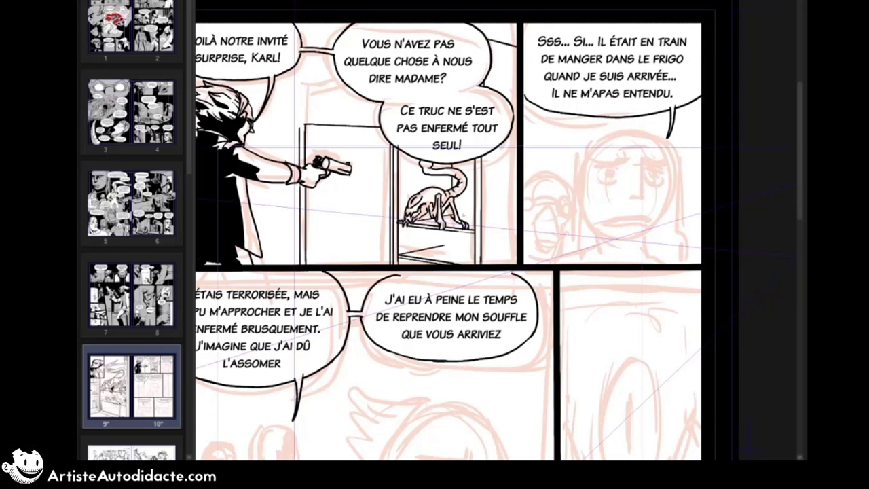
drag(458, 212, 476, 218)
drag(444, 246, 474, 232)
Step: Ink two slanted storage racks on the inside of the open fridge door
drag(387, 205, 312, 214)
drag(387, 196, 312, 203)
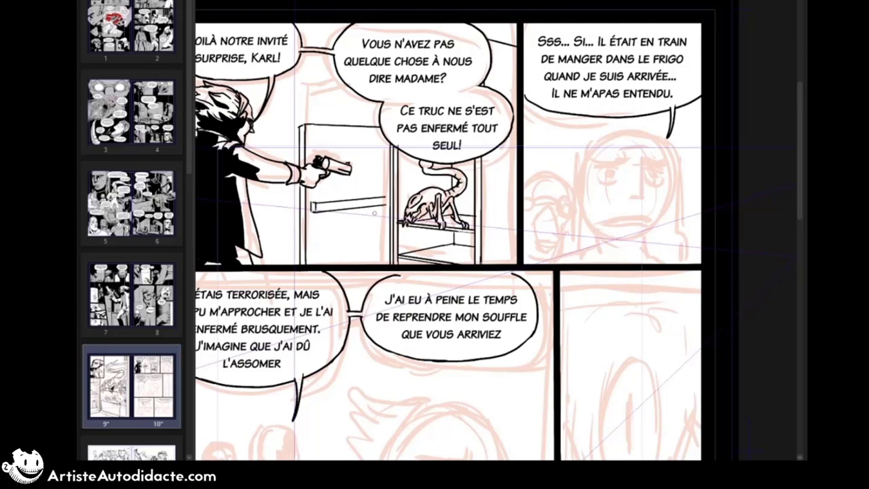
mouse_move(387, 239)
mouse_down()
mouse_move(313, 247)
mouse_move(317, 258)
mouse_up()
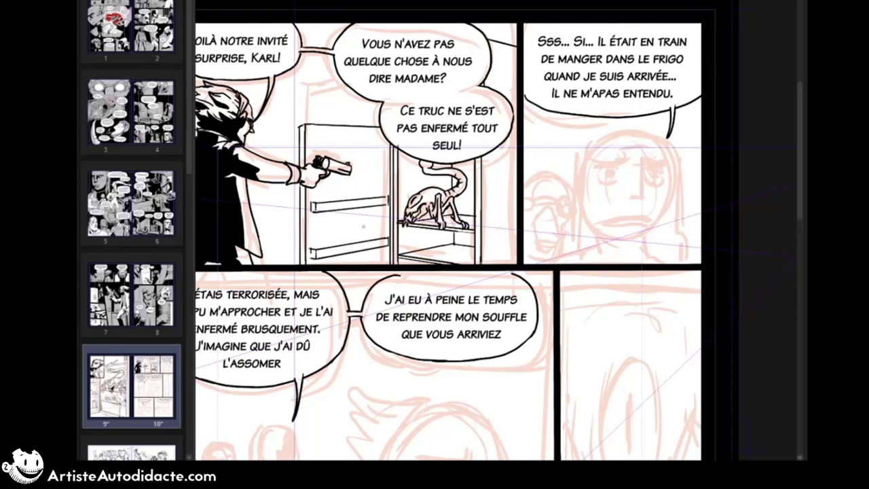
Step: Ink the background's vertical wall lines and ceiling edge between the balloons, and the sloping wall line behind the figure
drag(363, 226, 460, 239)
drag(424, 50, 424, 138)
mouse_move(424, 51)
mouse_down()
mouse_move(433, 47)
mouse_move(396, 45)
mouse_up()
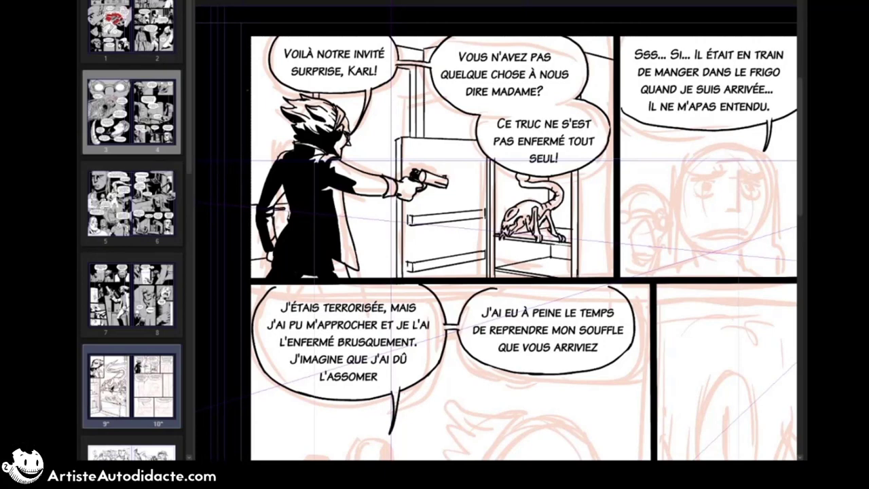
drag(251, 100, 293, 107)
drag(349, 140, 396, 167)
Step: Fill the first panel's upper background around the balloons and the wall beside the fridge with solid black
click(544, 61)
key(ctrl+z)
click(262, 67)
click(414, 101)
click(608, 89)
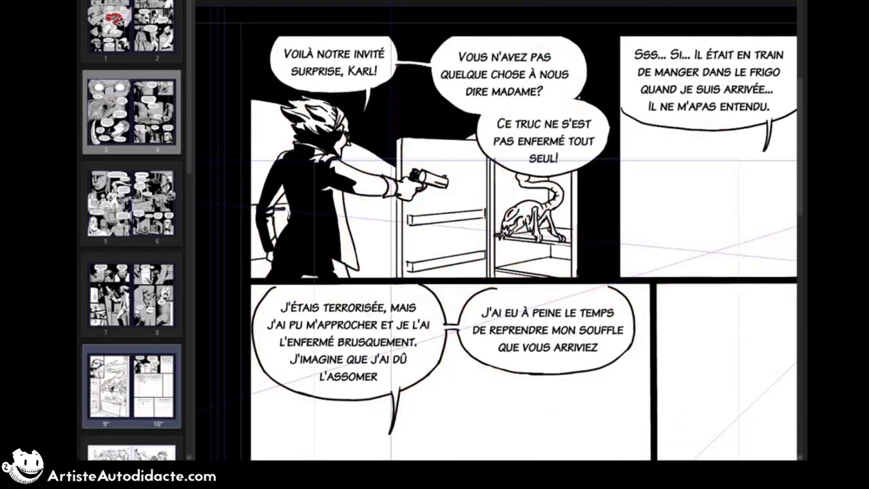
Step: Ink a small jar on the upper rack of the fridge door
mouse_move(449, 198)
mouse_down()
mouse_move(462, 212)
mouse_move(467, 198)
mouse_up()
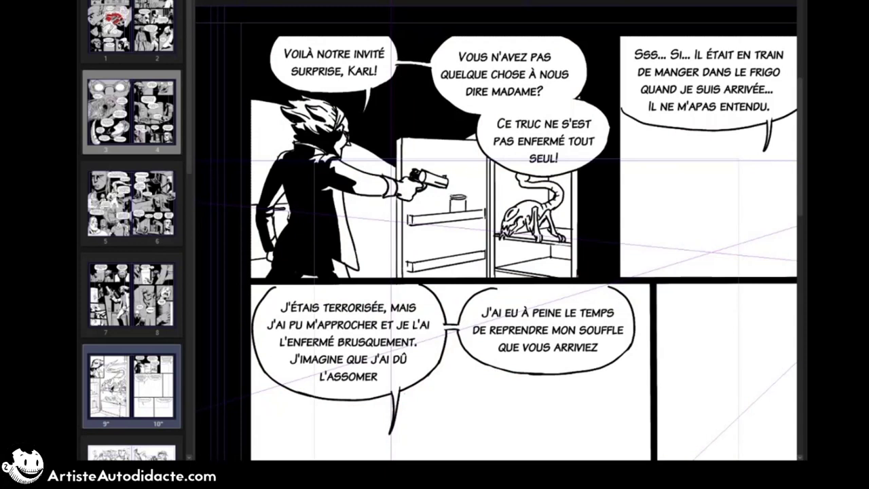
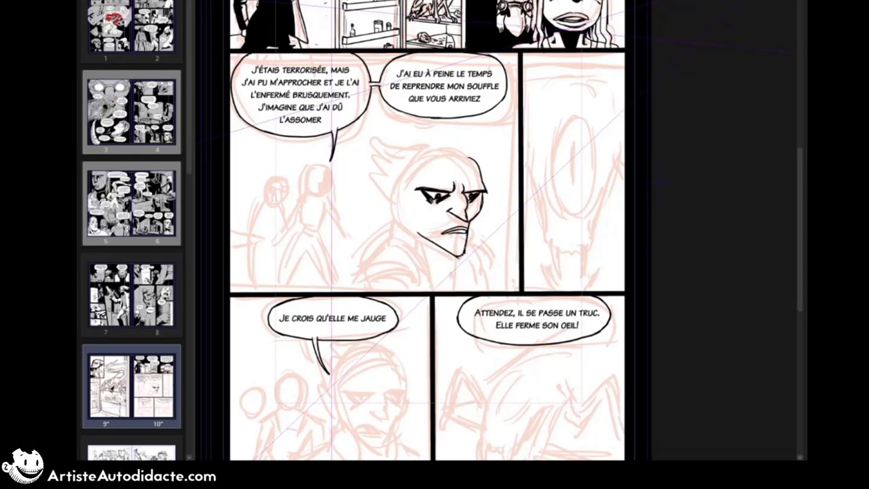
Step: Ink the glaring man's pointed ear, skull outline and headband in the second-row panel, plus his first swept-back hair spikes
drag(397, 176, 406, 209)
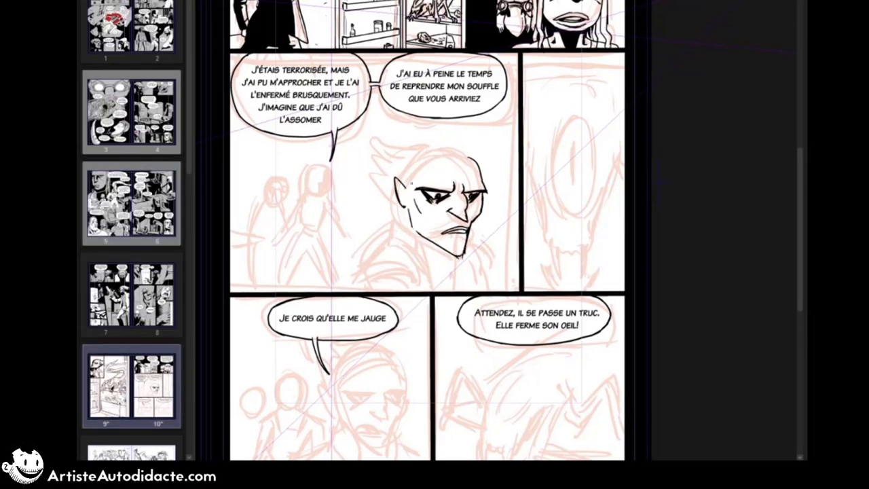
mouse_move(407, 187)
mouse_down()
mouse_move(471, 158)
mouse_move(451, 144)
mouse_up()
drag(407, 170, 428, 153)
drag(429, 140, 460, 147)
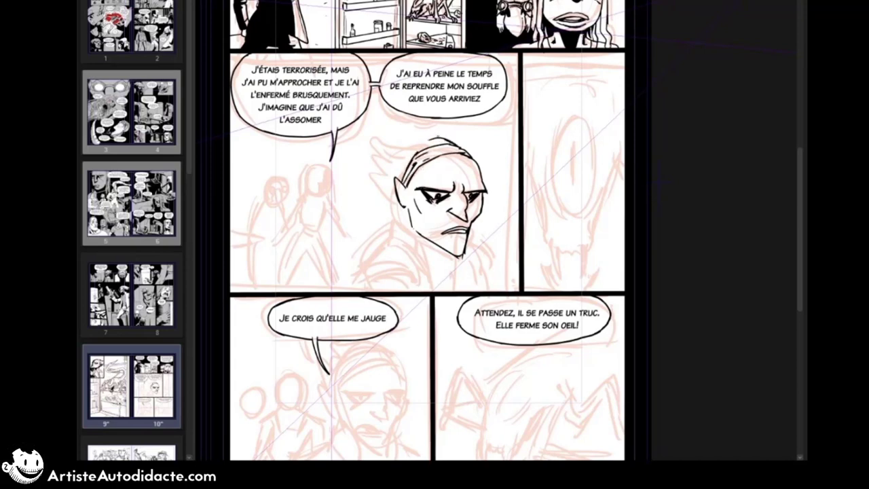
drag(398, 123, 457, 146)
mouse_move(399, 122)
mouse_down()
mouse_move(402, 140)
mouse_move(436, 145)
mouse_up()
drag(376, 174, 394, 203)
Step: Ink the near shoulder, sleeve seam and raised collar of the glaring man's jacket
drag(363, 282, 418, 287)
drag(356, 287, 418, 284)
drag(398, 238, 428, 269)
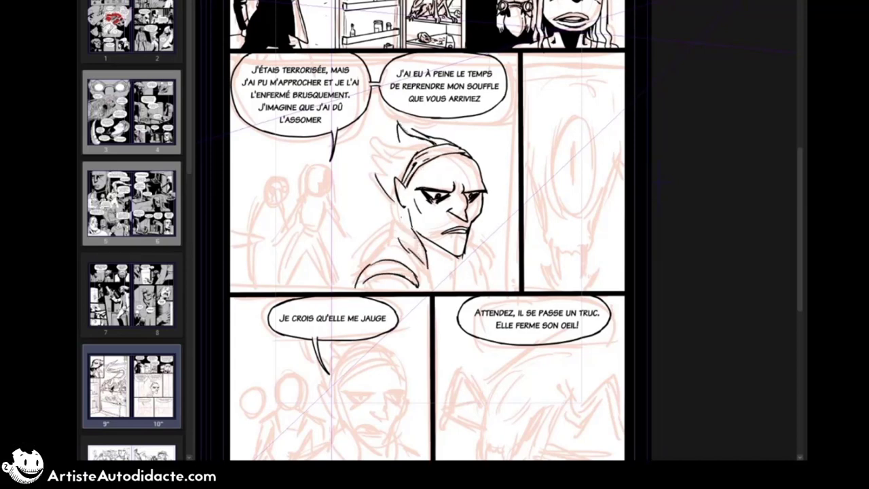
mouse_move(396, 217)
mouse_down()
mouse_move(426, 252)
mouse_move(400, 239)
mouse_up()
mouse_move(414, 237)
mouse_down()
mouse_move(431, 291)
mouse_move(369, 265)
mouse_up()
drag(357, 289, 398, 274)
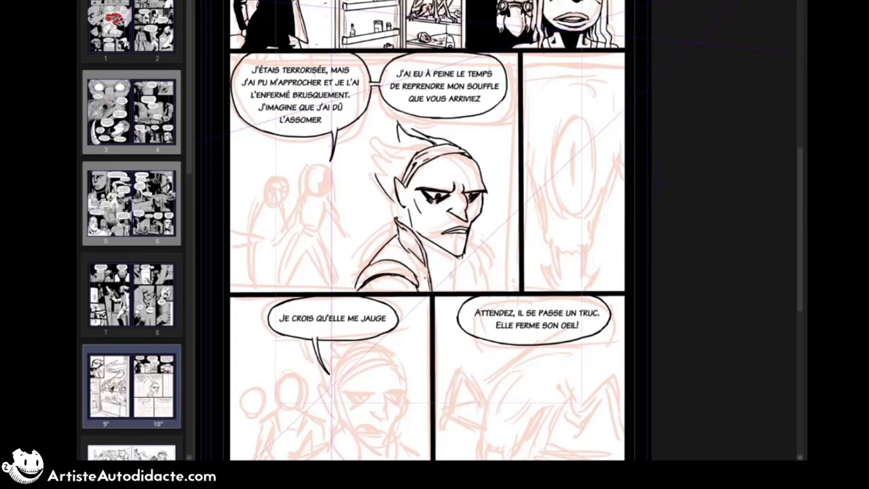
Step: Ink the man's ribbed shirt neckline and far jacket lapel, and darken his far shoulder
drag(469, 235, 479, 290)
drag(429, 258, 467, 259)
mouse_move(429, 263)
mouse_down()
mouse_move(468, 256)
mouse_move(432, 266)
mouse_up()
drag(454, 261, 457, 267)
drag(469, 231, 489, 290)
mouse_move(469, 229)
mouse_down()
mouse_move(498, 274)
mouse_move(496, 290)
mouse_up()
mouse_move(493, 250)
mouse_down()
mouse_move(506, 283)
mouse_move(496, 264)
mouse_up()
Step: Ink the man's flame-like hair spikes from the crown down to the nape
mouse_move(389, 203)
mouse_down()
mouse_move(402, 223)
mouse_move(388, 202)
mouse_up()
drag(368, 140, 382, 175)
drag(368, 141, 389, 148)
drag(377, 125, 389, 147)
mouse_move(377, 126)
mouse_down()
mouse_move(401, 141)
mouse_move(447, 143)
mouse_up()
drag(370, 143, 378, 152)
drag(376, 151, 403, 174)
drag(400, 154, 409, 168)
drag(382, 131, 408, 168)
drag(405, 204, 409, 211)
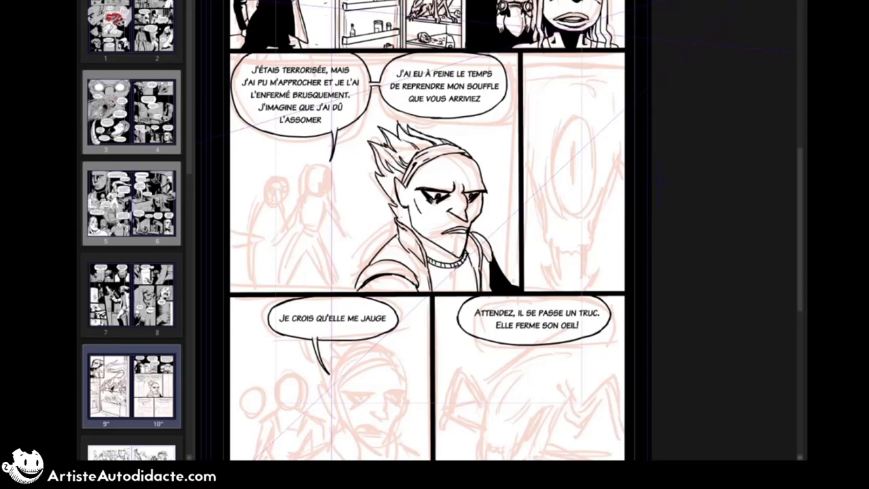
Step: Fill the shadow under the man's chin and the back of his hair with solid black
drag(429, 252, 453, 256)
click(429, 246)
click(389, 175)
drag(406, 161, 412, 165)
Step: Outline the shadow on the side of the man's face from temple to jaw and fill it with solid black
drag(414, 200, 430, 225)
drag(421, 223, 431, 236)
drag(421, 192, 414, 199)
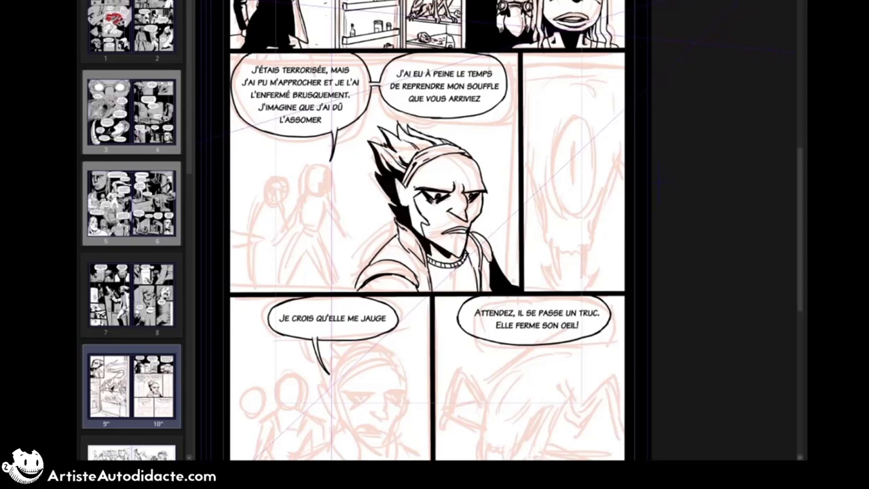
drag(414, 168, 422, 188)
drag(403, 179, 395, 188)
click(410, 202)
key(ctrl+z)
click(410, 202)
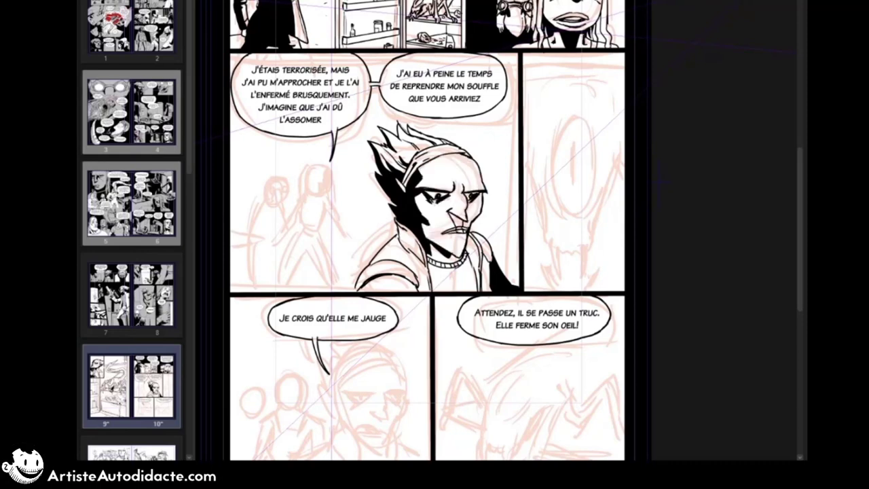
Step: Ink the shadows under the man's nose, lips and brows, and hatch the edge of his cheek shadow
drag(466, 229, 460, 235)
drag(442, 235, 459, 234)
mouse_move(451, 215)
mouse_down()
mouse_move(463, 229)
mouse_move(445, 240)
mouse_up()
drag(442, 239, 451, 236)
drag(414, 198, 421, 214)
drag(418, 209, 431, 225)
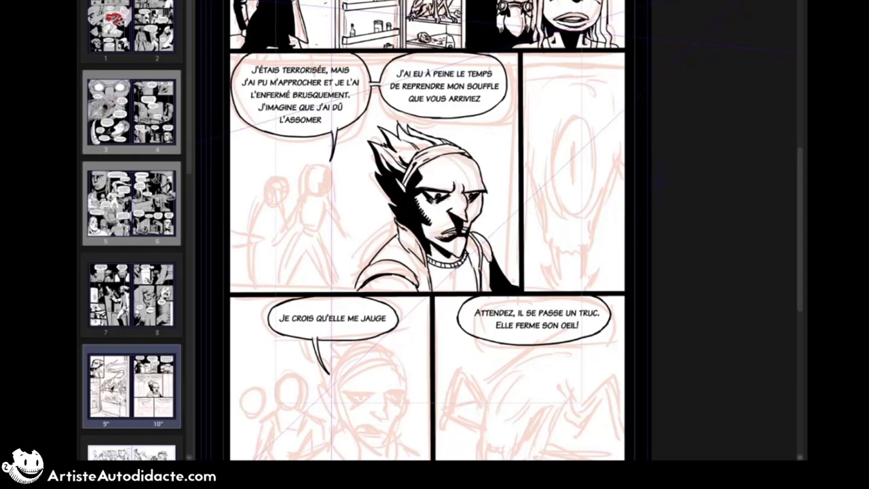
drag(453, 190, 455, 198)
mouse_move(446, 191)
mouse_down()
mouse_move(463, 193)
mouse_move(455, 200)
mouse_up()
drag(467, 199, 475, 205)
Step: Fill the back and shoulder of the man's jacket with black and add shading along the far lapel
drag(412, 243, 356, 291)
click(392, 249)
drag(375, 277, 360, 291)
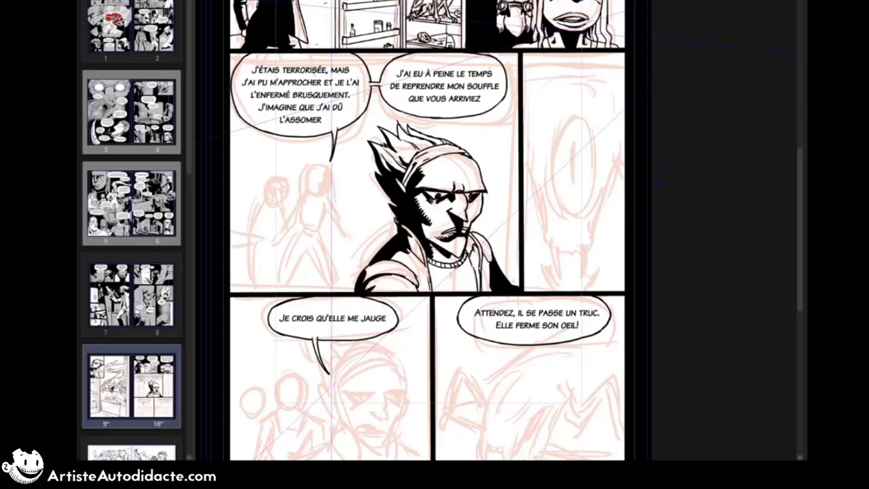
drag(475, 235, 467, 258)
drag(468, 253, 474, 269)
Step: Ink the background woman's head with a shadowed eye, and her arm hanging down beside her
drag(314, 170, 330, 174)
mouse_move(311, 178)
mouse_down()
mouse_move(328, 194)
mouse_move(318, 193)
mouse_move(319, 182)
mouse_up()
drag(330, 172, 331, 197)
mouse_move(311, 171)
mouse_down()
mouse_move(309, 191)
mouse_move(346, 239)
mouse_up()
drag(327, 207, 355, 245)
drag(348, 236, 355, 248)
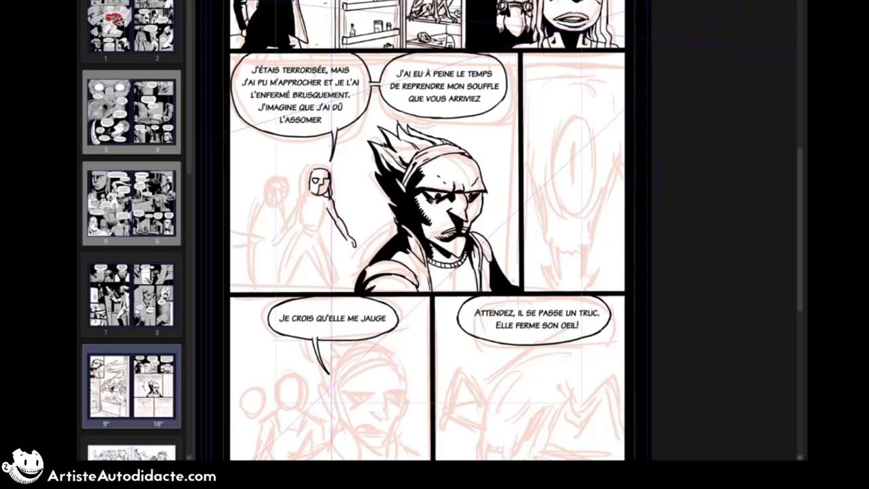
Step: Ink the background woman's neck, long hair and torso in a tank top
drag(323, 196, 322, 206)
click(132, 203)
click(132, 387)
mouse_move(311, 172)
mouse_down()
mouse_move(307, 207)
mouse_move(304, 194)
mouse_move(289, 219)
mouse_up()
drag(327, 208, 320, 239)
drag(303, 213, 300, 238)
drag(307, 197, 322, 204)
Step: Ink the background woman's shorts and her legs in a wide stance, with a black shadow on the lower leg
mouse_move(302, 227)
mouse_down()
mouse_move(319, 235)
mouse_move(339, 289)
mouse_up()
drag(316, 249, 336, 281)
mouse_move(298, 234)
mouse_down()
mouse_move(281, 265)
mouse_move(284, 287)
mouse_up()
drag(280, 262, 274, 292)
drag(301, 248, 305, 258)
drag(328, 274, 341, 292)
Step: Ink the background woman's other arm and hand, and refine the hair around her face
drag(301, 211, 273, 235)
drag(298, 219, 279, 237)
drag(273, 236, 273, 248)
mouse_move(330, 175)
mouse_down()
mouse_move(325, 196)
mouse_move(327, 169)
mouse_up()
drag(307, 173, 313, 193)
Step: Ink the head of the goggled figure standing behind the woman
mouse_move(279, 175)
mouse_down()
mouse_move(280, 211)
mouse_move(285, 192)
mouse_up()
drag(276, 192, 282, 209)
drag(272, 177, 287, 189)
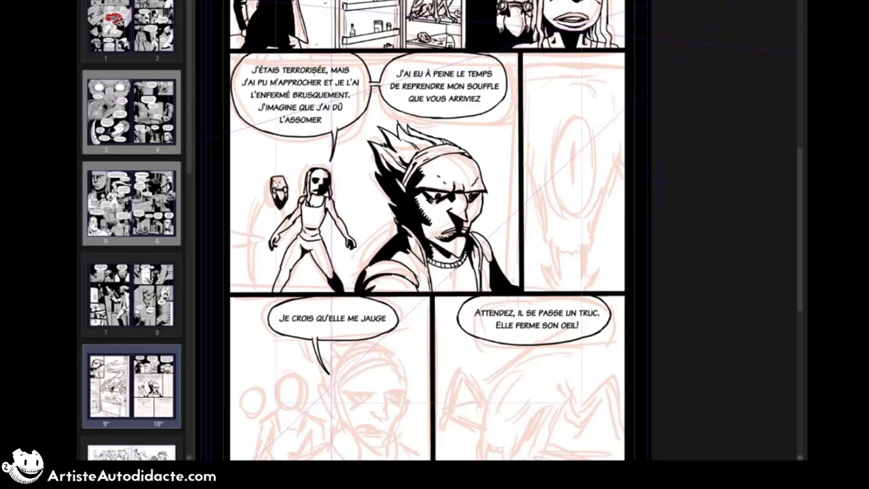
Step: Ink short lines along both sides of the woman's head in the panel above
drag(434, 170, 401, 251)
drag(505, 63, 504, 82)
drag(576, 65, 576, 91)
Step: Ink the shoulders, collar and back outline of the goggled figure's long cloak
mouse_move(273, 256)
mouse_down()
mouse_move(270, 270)
mouse_move(243, 277)
mouse_up()
drag(237, 275, 220, 313)
drag(237, 281, 259, 295)
drag(231, 278, 243, 292)
Step: Ink the table's top edge and legs at the panel's left border, beside the cloaked figure
drag(198, 315, 233, 326)
mouse_move(194, 338)
mouse_down()
mouse_move(228, 339)
mouse_move(193, 339)
mouse_move(223, 322)
mouse_up()
key(ctrl+z)
key(ctrl+z)
mouse_move(197, 324)
mouse_down()
mouse_move(223, 326)
mouse_move(211, 373)
mouse_up()
drag(209, 329, 214, 342)
Step: Ink the rest of the goggled figure's cloak around the woman and fill it with solid black
mouse_move(264, 303)
mouse_down()
mouse_move(260, 315)
mouse_move(215, 322)
mouse_up()
drag(235, 289, 218, 303)
drag(265, 340, 260, 372)
drag(222, 328, 218, 374)
drag(244, 345, 232, 374)
drag(258, 305, 251, 312)
click(234, 319)
click(258, 360)
mouse_move(255, 361)
mouse_down()
mouse_move(250, 374)
mouse_move(241, 373)
mouse_up()
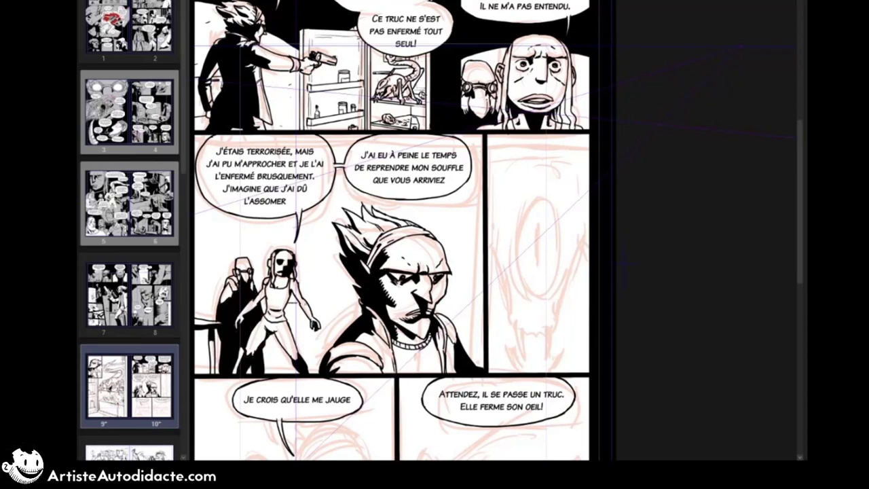
drag(296, 309, 363, 313)
drag(202, 302, 203, 317)
drag(332, 311, 331, 347)
Step: Check the earlier page spreads for the room's decor, and ink the table's straight legs beside the cloaked figure
click(129, 203)
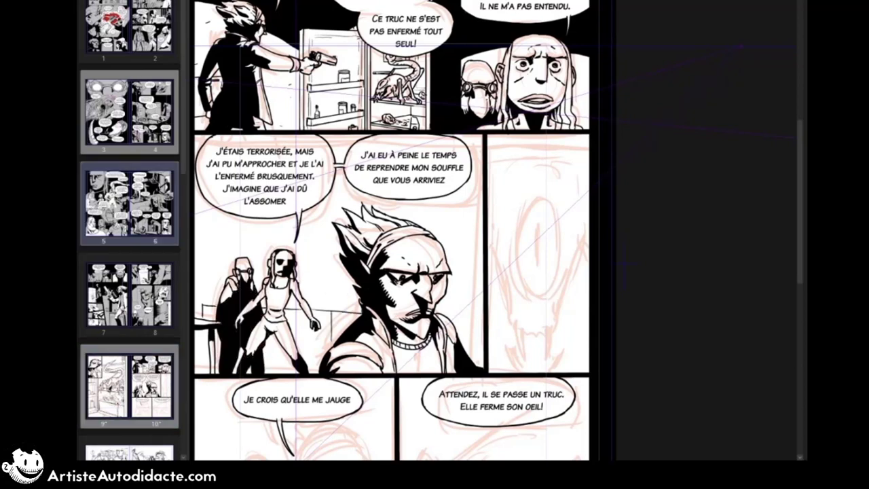
click(129, 112)
click(129, 204)
click(129, 386)
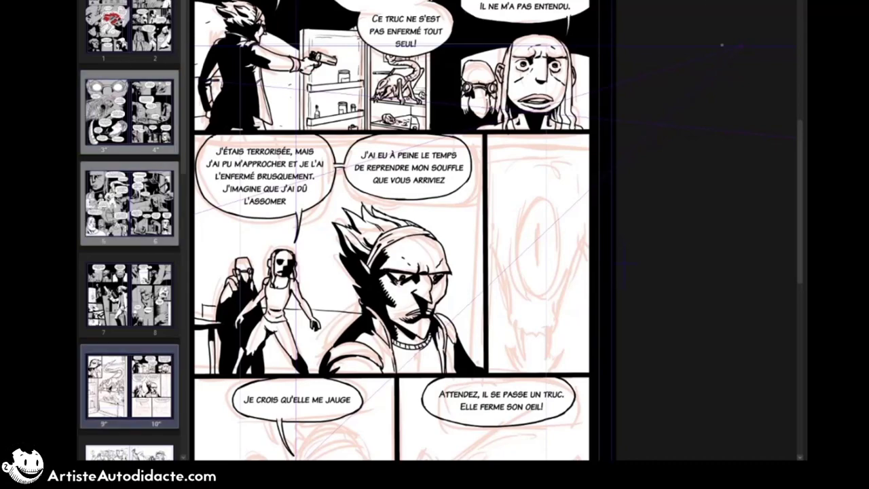
key(o)
key(ctrl+0)
drag(565, 236, 367, 235)
scroll(368, 237, up, 3)
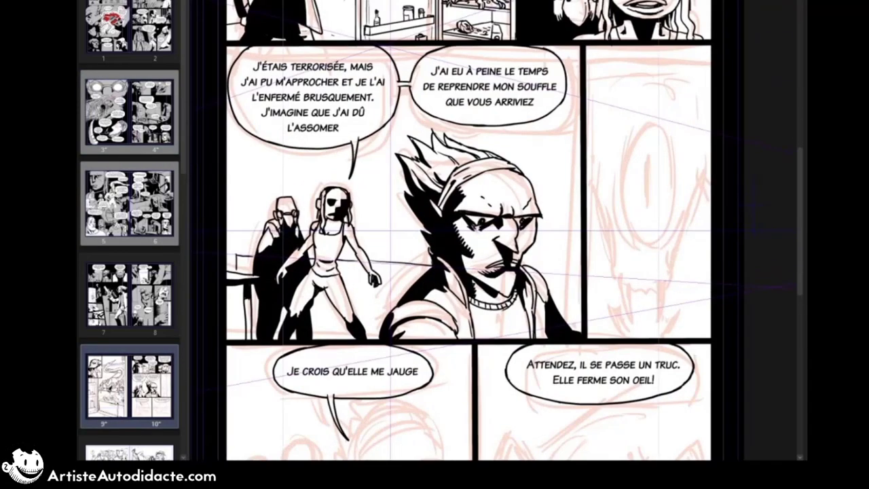
mouse_move(260, 274)
mouse_down()
mouse_move(226, 275)
mouse_move(245, 334)
mouse_up()
drag(252, 299, 246, 340)
drag(251, 303, 251, 340)
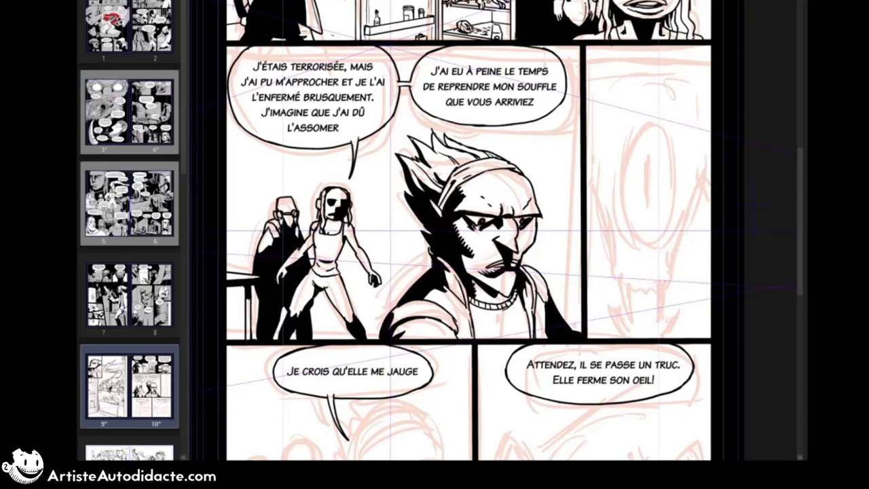
Step: Ink the kitchen counter's edges behind the figures and the vertical wall lines at both ends of the panel
drag(338, 260, 428, 265)
mouse_move(257, 254)
mouse_down()
mouse_move(226, 255)
mouse_move(241, 134)
mouse_up()
drag(339, 254, 431, 258)
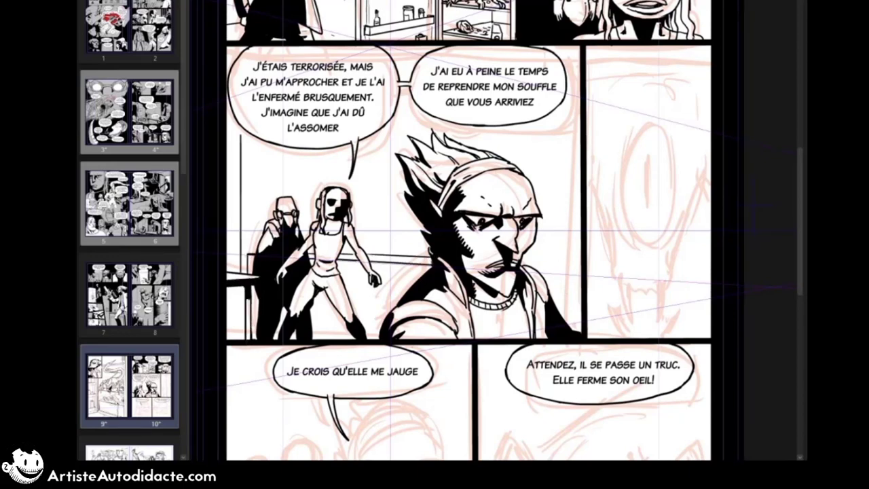
drag(568, 44, 568, 326)
drag(537, 270, 568, 273)
key(ctrl+z)
drag(522, 260, 568, 262)
Step: Ink a faucet on the counter and the window's left edge and sill behind the man
mouse_move(376, 260)
mouse_down()
mouse_move(432, 263)
mouse_move(416, 257)
mouse_up()
mouse_move(420, 236)
mouse_down()
mouse_move(420, 257)
mouse_move(405, 239)
mouse_up()
drag(382, 143, 382, 248)
drag(379, 248, 429, 251)
Step: Ink vertical wall and table-leg lines at the panel's left border, and the room corner line above the cloaked figure
drag(233, 126, 241, 340)
drag(232, 282, 233, 339)
drag(229, 284, 229, 339)
drag(228, 150, 229, 271)
drag(297, 148, 297, 207)
Step: Check the earlier page spreads for the kitchen's look, and ink the cabinet fronts below the counter
click(129, 204)
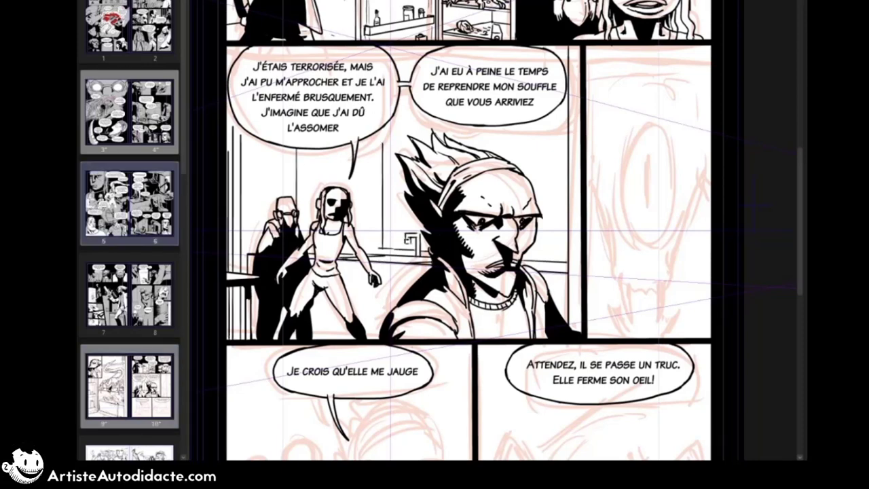
click(129, 112)
click(129, 31)
drag(416, 272, 410, 282)
click(129, 385)
drag(342, 260, 342, 276)
drag(343, 279, 409, 290)
drag(343, 318, 343, 338)
Step: Ink the window's inner frame and sill lines on both sides of the man's head
drag(389, 142, 389, 243)
drag(389, 243, 429, 245)
mouse_move(392, 127)
mouse_down()
mouse_move(392, 242)
mouse_move(429, 243)
mouse_up()
drag(526, 251, 566, 253)
drag(549, 116, 550, 254)
drag(532, 246, 542, 246)
drag(541, 120, 541, 246)
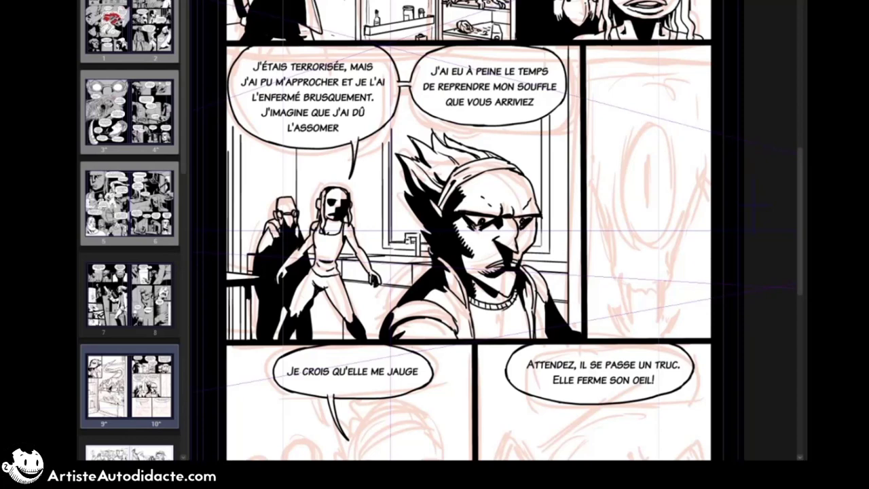
Step: Ink the slanted ceiling edges around the speech balloons and extend the wall lines at the left border
drag(297, 163, 325, 149)
drag(384, 133, 383, 153)
key(ctrl+z)
drag(542, 126, 569, 138)
drag(568, 103, 580, 109)
key(ctrl+z)
drag(568, 113, 581, 119)
drag(228, 99, 228, 151)
drag(232, 113, 233, 133)
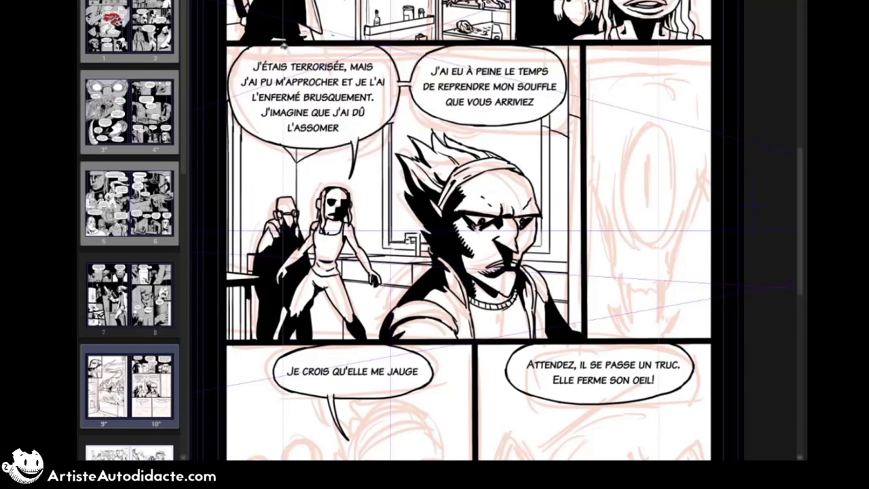
Step: Fill the ceiling areas around the speech balloons and the room corner above the cloaked figure with black
click(405, 62)
click(558, 124)
click(574, 88)
click(299, 154)
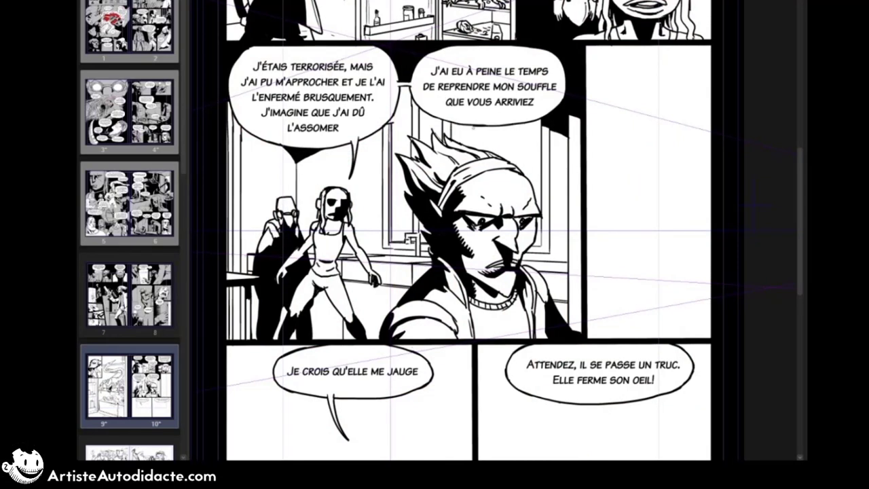
Step: Fill the window openings behind the glaring man's head with black, keeping the vertical bars and his hair white
click(402, 177)
click(464, 136)
click(498, 142)
click(531, 156)
click(424, 237)
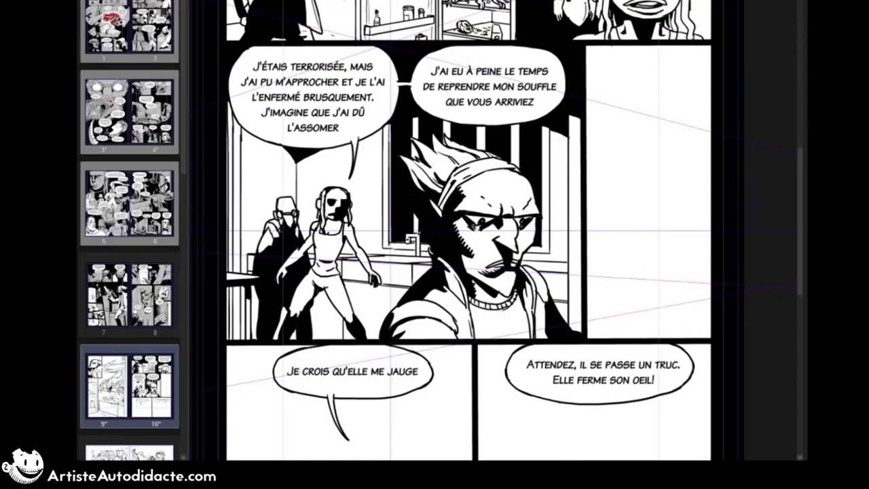
click(227, 234)
click(228, 295)
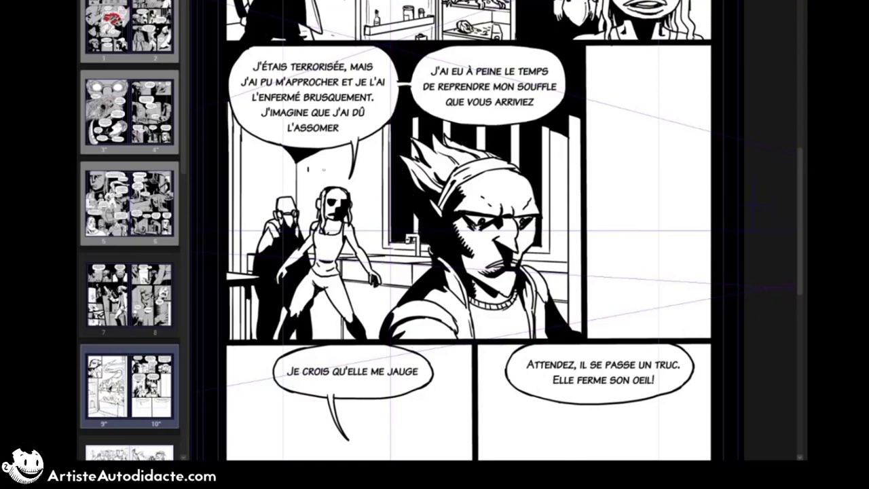
Step: Undo the last mark and scatter short texture ticks over the bare kitchen walls around the background figures
key(ctrl+z)
drag(306, 168, 313, 175)
drag(327, 163, 332, 160)
drag(369, 209, 374, 201)
drag(367, 222, 371, 225)
drag(246, 185, 249, 189)
click(276, 157)
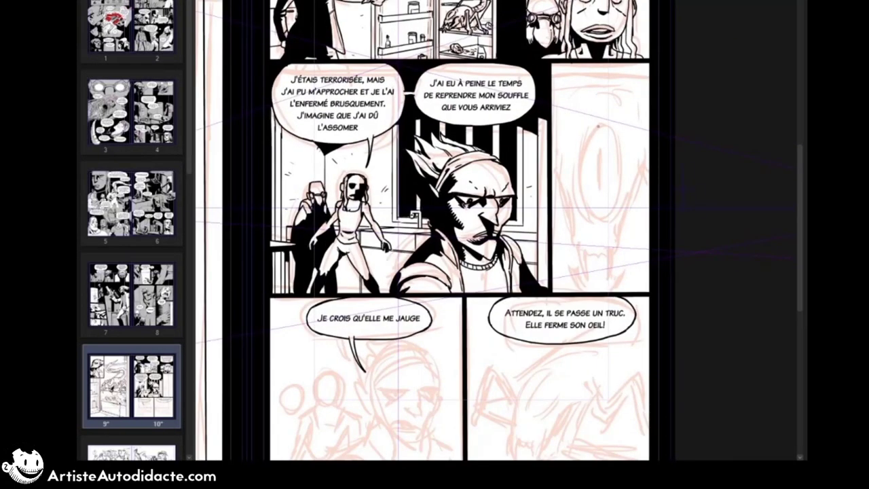
Step: Ink the creature's large pointed-oval eye, one side of its face and its two long fangs in the narrow panel
drag(600, 122, 601, 221)
mouse_move(600, 122)
mouse_down()
mouse_move(628, 166)
mouse_move(601, 222)
mouse_up()
mouse_move(600, 127)
mouse_down()
mouse_move(606, 121)
mouse_move(622, 134)
mouse_up()
drag(629, 150, 624, 195)
drag(639, 164, 620, 227)
drag(622, 221, 609, 281)
drag(609, 248, 610, 258)
drag(578, 245, 589, 282)
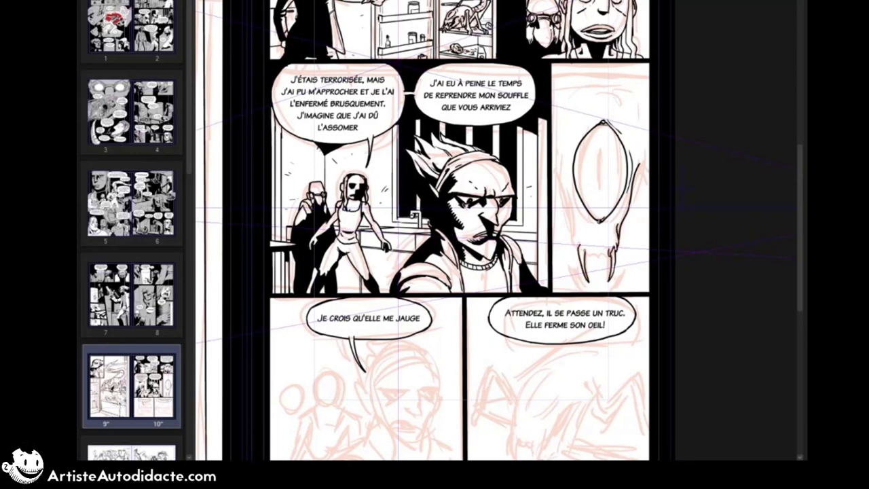
Step: Ink the creature's other cheek and upper teeth, and add a broken second contour around the eye
mouse_move(558, 162)
mouse_down()
mouse_move(580, 252)
mouse_move(607, 254)
mouse_up()
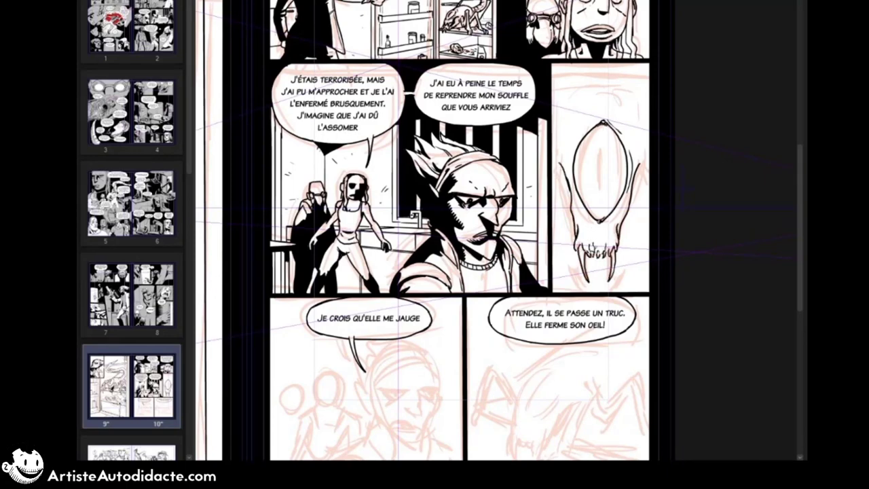
drag(629, 183, 603, 224)
drag(594, 124, 574, 150)
drag(571, 163, 597, 224)
drag(583, 131, 571, 159)
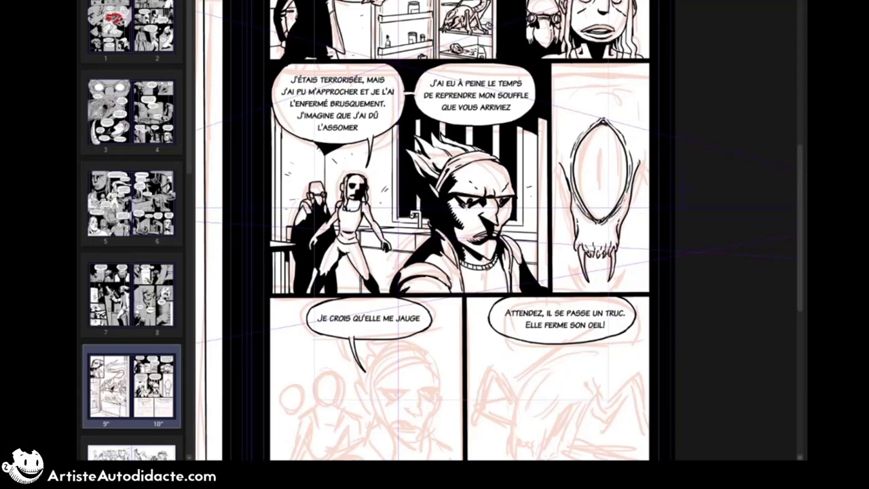
Step: Ink the creature's lower jaw with its teeth and the outer jaw contours on both sides of the face
drag(626, 262, 610, 292)
mouse_move(569, 256)
mouse_down()
mouse_move(586, 287)
mouse_move(607, 291)
mouse_up()
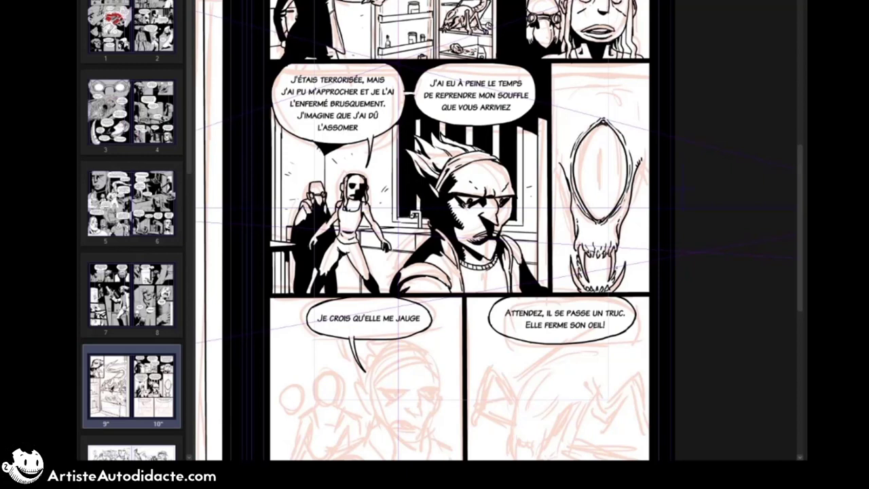
drag(645, 159, 624, 239)
drag(557, 162, 563, 211)
drag(626, 237, 617, 279)
drag(563, 210, 576, 273)
drag(560, 166, 573, 227)
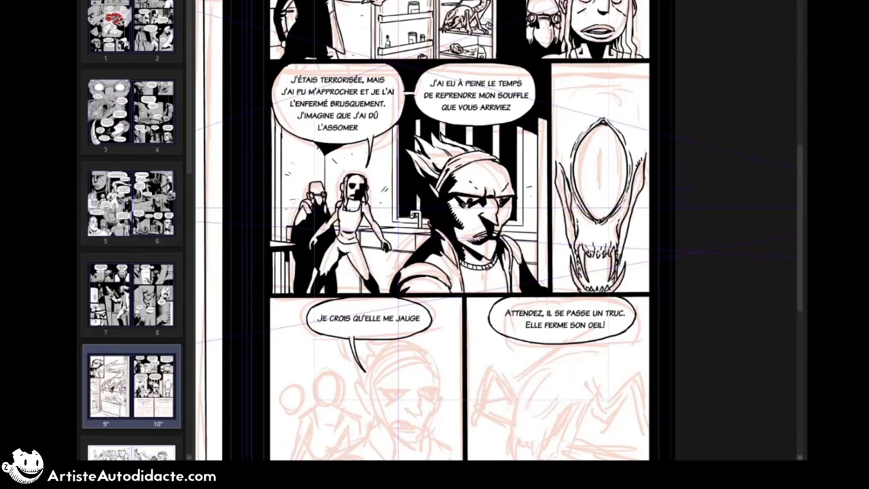
Step: Ink the creature's black slit pupil, forehead creases and the skull outline along the panel's borders
drag(641, 163, 630, 205)
drag(600, 148, 600, 198)
drag(577, 80, 570, 90)
drag(601, 70, 630, 78)
drag(633, 83, 648, 155)
drag(559, 129, 555, 160)
drag(648, 156, 646, 170)
drag(558, 66, 555, 103)
drag(645, 63, 649, 83)
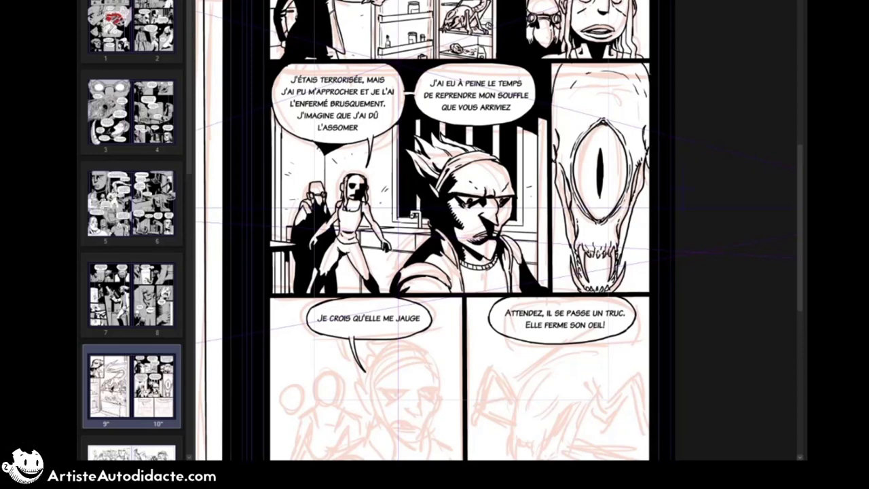
drag(553, 64, 555, 90)
Step: Ink the inside of the creature's open mouth in black around the fangs
mouse_move(596, 258)
mouse_down()
mouse_move(598, 282)
mouse_move(593, 269)
mouse_up()
drag(606, 257, 603, 266)
drag(604, 265, 609, 276)
drag(585, 264, 591, 281)
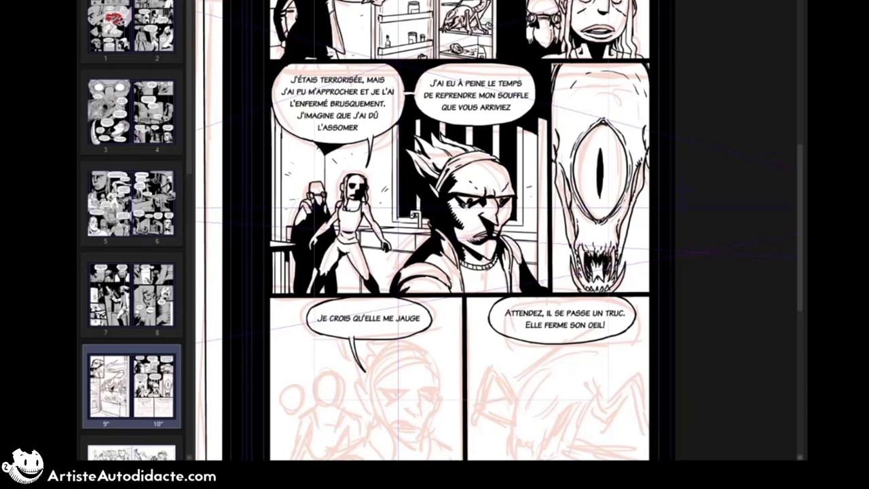
Step: Add skin wrinkles and texture strokes above the creature's mouth, on its cheeks and beside its eye
drag(592, 236, 588, 249)
drag(640, 165, 636, 177)
drag(566, 176, 565, 197)
drag(636, 175, 634, 191)
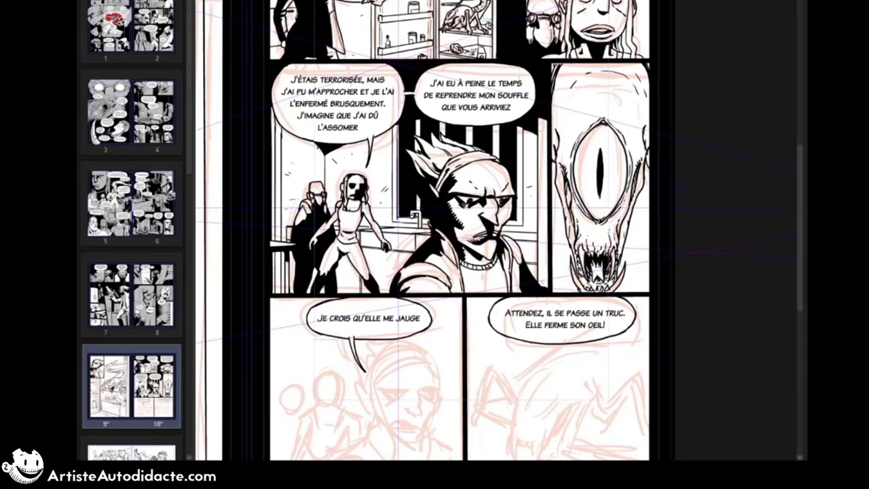
drag(568, 99, 558, 133)
drag(642, 110, 638, 136)
drag(567, 124, 562, 142)
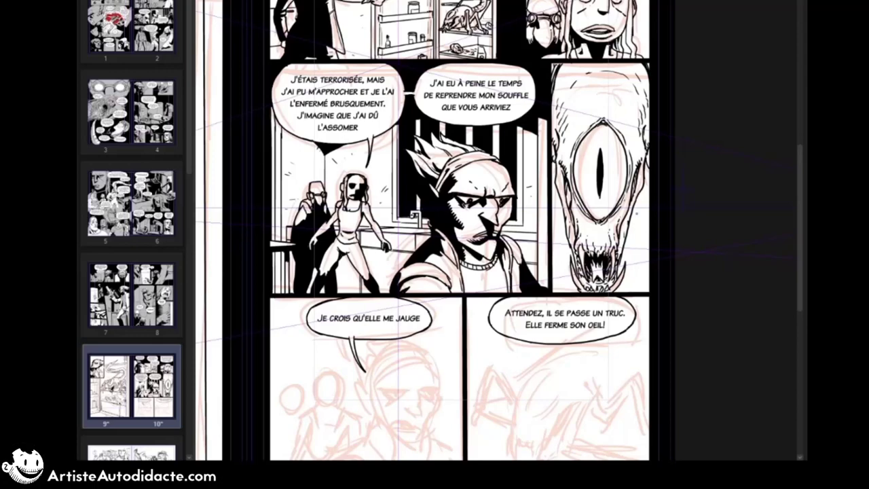
Step: Ink the man's brows, eyes and nose over the sketch in the page's lower-left panel
drag(434, 272, 494, 203)
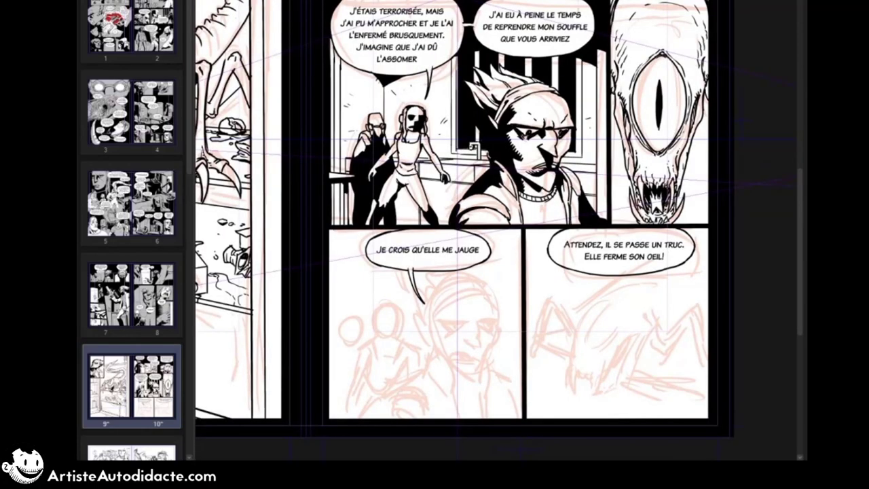
drag(507, 286, 515, 239)
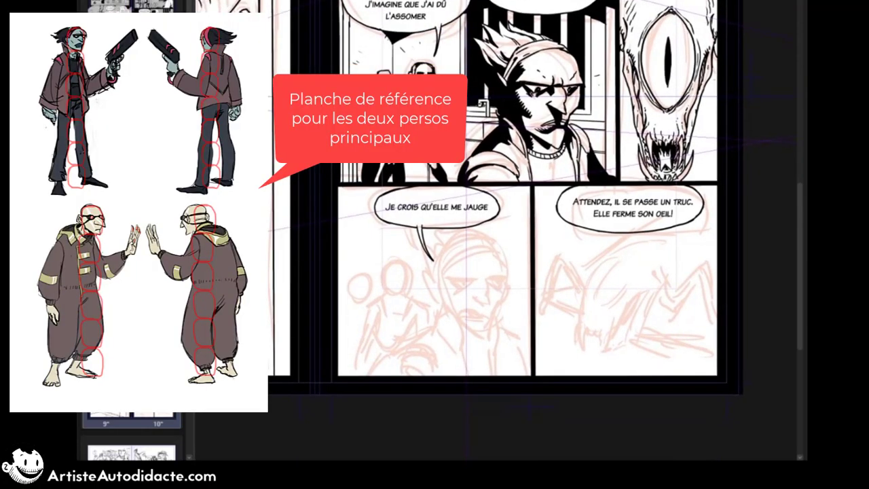
scroll(515, 239, up, 1)
drag(437, 269, 473, 272)
mouse_move(477, 263)
mouse_down()
mouse_move(476, 271)
mouse_move(503, 269)
mouse_up()
mouse_move(437, 269)
mouse_down()
mouse_move(451, 270)
mouse_move(489, 237)
mouse_move(433, 294)
mouse_move(464, 275)
mouse_up()
mouse_move(445, 275)
mouse_down()
mouse_move(502, 270)
mouse_move(484, 295)
mouse_up()
mouse_move(471, 285)
mouse_down()
mouse_move(481, 299)
mouse_move(473, 293)
mouse_up()
mouse_move(504, 273)
mouse_down()
mouse_move(489, 325)
mouse_move(479, 304)
mouse_up()
mouse_move(484, 315)
mouse_down()
mouse_move(490, 330)
mouse_move(486, 308)
mouse_up()
Step: Undo the last four face strokes and ink the man's mouth, face contour and pointed ear
key(ctrl+z)
Step: Ink the man's neck, open jacket collar and far shoulder, undoing the strokes that miss
key(ctrl+z)
key(ctrl+z)
key(ctrl+z)
drag(463, 306, 487, 306)
mouse_move(461, 312)
mouse_down()
mouse_move(485, 313)
mouse_move(443, 313)
mouse_up()
mouse_move(498, 296)
mouse_down()
mouse_move(480, 331)
mouse_move(474, 298)
mouse_up()
drag(433, 281, 446, 297)
drag(450, 283, 453, 353)
key(ctrl+z)
key(ctrl+z)
drag(433, 305, 429, 329)
drag(494, 317, 490, 359)
mouse_move(433, 305)
mouse_down()
mouse_move(422, 316)
mouse_move(432, 324)
mouse_up()
key(ctrl+z)
drag(435, 316, 451, 354)
mouse_move(496, 324)
mouse_down()
mouse_move(521, 348)
mouse_move(525, 375)
mouse_up()
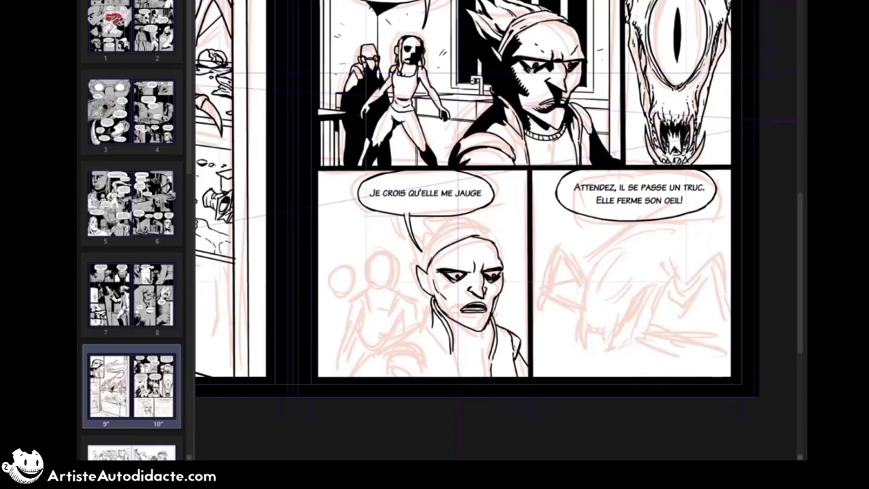
Step: Shade the side of the man's head around the temple, ear and cheek with solid black
drag(442, 274, 453, 282)
drag(438, 273, 449, 318)
mouse_move(443, 252)
mouse_down()
mouse_move(429, 280)
mouse_move(448, 298)
mouse_up()
click(435, 274)
drag(441, 284, 446, 293)
Step: Ink the man's near jacket shoulder with its folds and black shadows behind the collar
drag(424, 329, 402, 347)
drag(398, 347, 441, 375)
mouse_move(396, 359)
mouse_down()
mouse_move(391, 376)
mouse_move(413, 371)
mouse_up()
mouse_move(396, 371)
mouse_down()
mouse_move(410, 376)
mouse_move(393, 361)
mouse_up()
mouse_move(431, 331)
mouse_down()
mouse_move(413, 347)
mouse_move(430, 346)
mouse_up()
drag(435, 321, 444, 340)
click(429, 334)
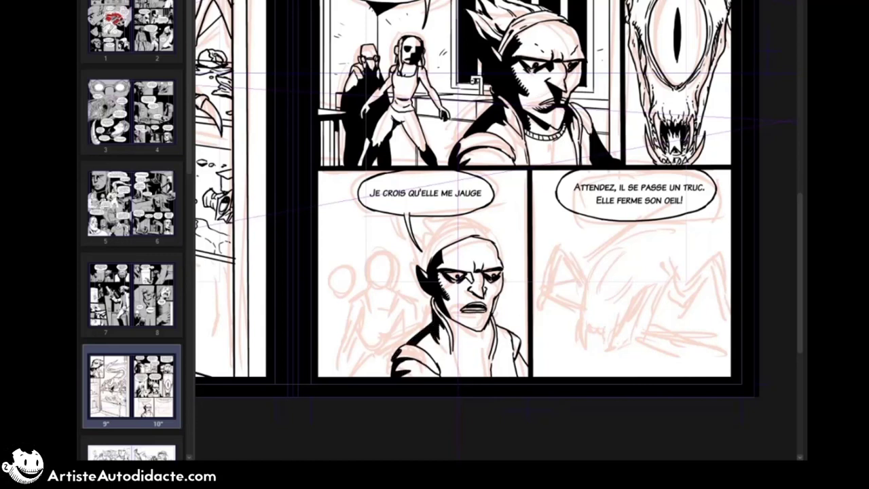
Step: Ink the man's headband and the spiky hair sweeping back from it
mouse_move(442, 239)
mouse_down()
mouse_move(425, 270)
mouse_move(464, 228)
mouse_up()
mouse_move(454, 227)
mouse_down()
mouse_move(494, 239)
mouse_move(499, 251)
mouse_up()
mouse_move(464, 216)
mouse_down()
mouse_move(488, 233)
mouse_move(428, 228)
mouse_up()
key(ctrl+z)
drag(422, 266, 416, 243)
mouse_move(417, 244)
mouse_down()
mouse_move(436, 228)
mouse_move(430, 233)
mouse_up()
drag(417, 237, 422, 248)
drag(428, 243, 417, 269)
drag(414, 235, 433, 246)
Step: Add black shadows and accent strokes to the man's nose, mouth and chin
drag(466, 272, 480, 303)
mouse_move(478, 291)
mouse_down()
mouse_move(486, 305)
mouse_move(471, 317)
mouse_up()
drag(480, 317, 488, 313)
drag(498, 289, 494, 296)
Step: Ink the man's ribbed shirt neckline and the jacket opening below it, redrawing the strokes that miss
drag(455, 329, 486, 345)
mouse_move(455, 341)
mouse_down()
mouse_move(487, 372)
mouse_move(455, 375)
mouse_up()
key(ctrl+z)
key(ctrl+z)
drag(488, 346, 486, 375)
drag(454, 346, 483, 346)
mouse_move(453, 351)
mouse_down()
mouse_move(483, 351)
mouse_move(476, 341)
mouse_up()
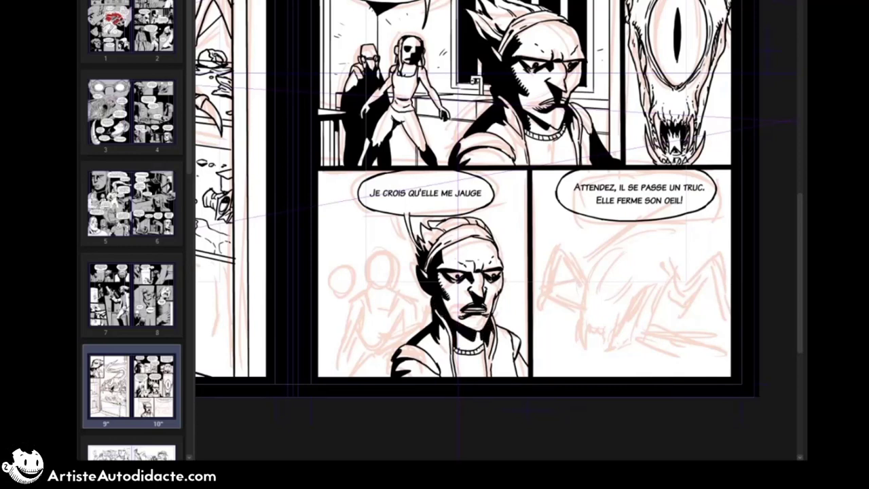
Step: Ink the dark-faced figure's head behind the man, with the black face shadow and hanging hair
mouse_move(375, 258)
mouse_down()
mouse_move(392, 257)
mouse_move(380, 286)
mouse_up()
drag(370, 262, 380, 286)
drag(383, 266, 393, 268)
mouse_move(384, 254)
mouse_down()
mouse_move(397, 286)
mouse_move(391, 309)
mouse_up()
mouse_move(373, 259)
mouse_down()
mouse_move(370, 310)
mouse_move(368, 295)
mouse_up()
mouse_move(367, 264)
mouse_down()
mouse_move(365, 276)
mouse_move(394, 256)
mouse_up()
drag(389, 271, 393, 285)
Step: Ink the dark-faced figure's torso, near arm, waist and legs, undoing the last waist stroke
drag(393, 274, 417, 334)
mouse_move(397, 310)
mouse_down()
mouse_move(410, 339)
mouse_move(392, 355)
mouse_up()
mouse_move(361, 297)
mouse_down()
mouse_move(362, 336)
mouse_move(338, 377)
mouse_up()
drag(373, 360, 351, 376)
mouse_move(377, 361)
mouse_down()
mouse_move(387, 377)
mouse_move(352, 375)
mouse_up()
mouse_move(361, 338)
mouse_down()
mouse_move(350, 376)
mouse_move(362, 376)
mouse_up()
drag(367, 357, 377, 361)
drag(395, 330, 392, 353)
drag(359, 343, 392, 351)
key(ctrl+z)
Step: Ink the dark-faced figure's shoulders, other arm, hand and tank-top neckline
mouse_move(385, 289)
mouse_down()
mouse_move(399, 317)
mouse_move(406, 309)
mouse_up()
drag(359, 296, 341, 332)
drag(360, 317, 340, 339)
mouse_move(334, 337)
mouse_down()
mouse_move(329, 350)
mouse_move(332, 333)
mouse_move(342, 345)
mouse_up()
key(ctrl+z)
drag(333, 335, 340, 348)
drag(347, 325, 341, 332)
drag(375, 297, 373, 305)
drag(373, 305, 385, 305)
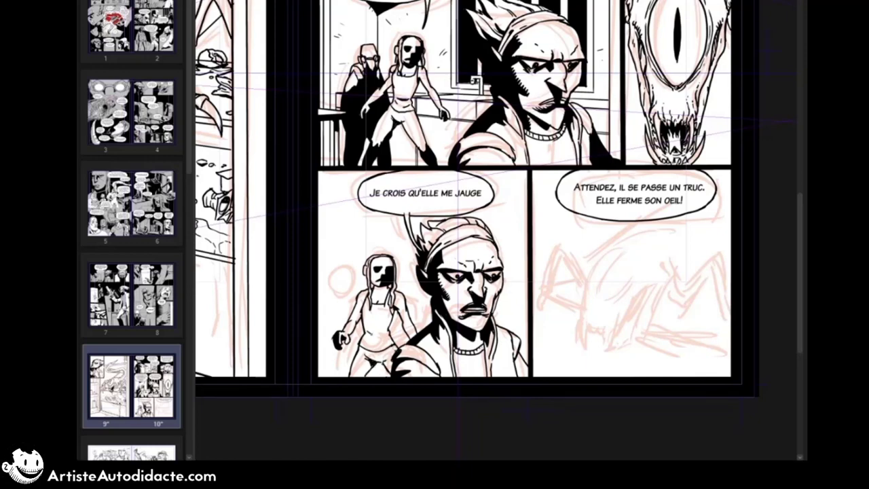
Step: Ink the goggled figure's head, hood and shoulders at the panel's left border
mouse_move(332, 281)
mouse_down()
mouse_move(349, 269)
mouse_move(346, 297)
mouse_up()
mouse_move(331, 281)
mouse_down()
mouse_move(338, 301)
mouse_move(349, 276)
mouse_up()
drag(335, 284, 356, 299)
drag(332, 289, 319, 312)
drag(354, 296, 345, 302)
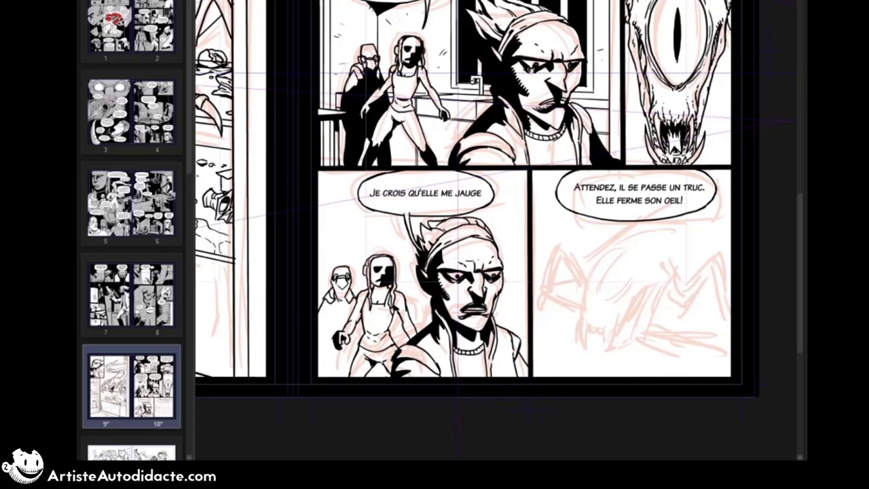
Step: Undo the misplaced fill and fill the goggled figure's cloak with solid black
click(350, 286)
key(ctrl+z)
drag(314, 224, 304, 230)
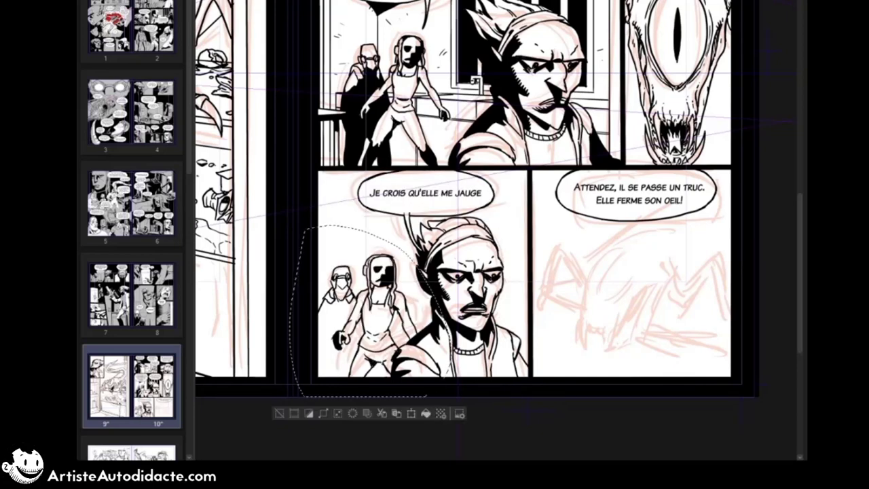
key(ctrl+d)
click(345, 319)
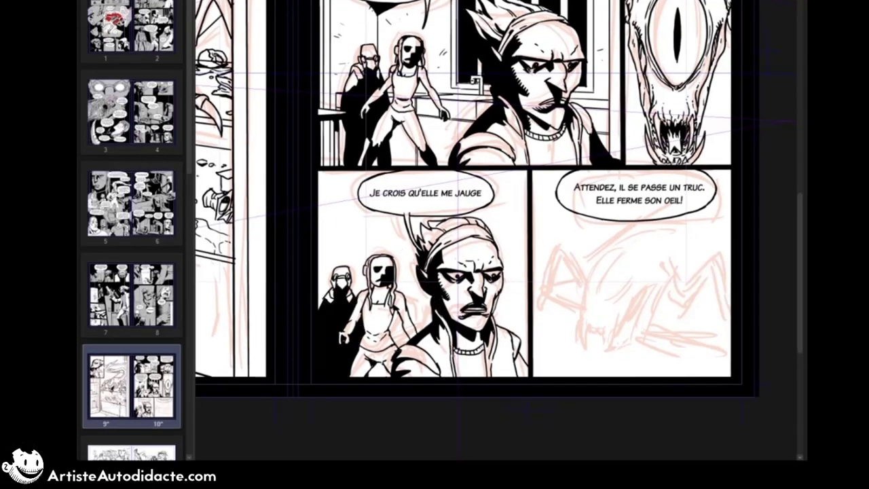
Step: Ink the door frame, wall corner and wall texture marks behind the bottom-left panel's figures, undoing the last stroke
drag(332, 334, 341, 347)
drag(384, 213, 385, 254)
drag(319, 192, 343, 196)
drag(344, 196, 344, 250)
mouse_move(339, 199)
mouse_down()
mouse_move(340, 255)
mouse_move(339, 199)
mouse_up()
drag(401, 222, 385, 233)
drag(399, 236, 393, 240)
mouse_move(487, 204)
mouse_down()
mouse_move(528, 209)
mouse_move(528, 200)
mouse_up()
key(ctrl+z)
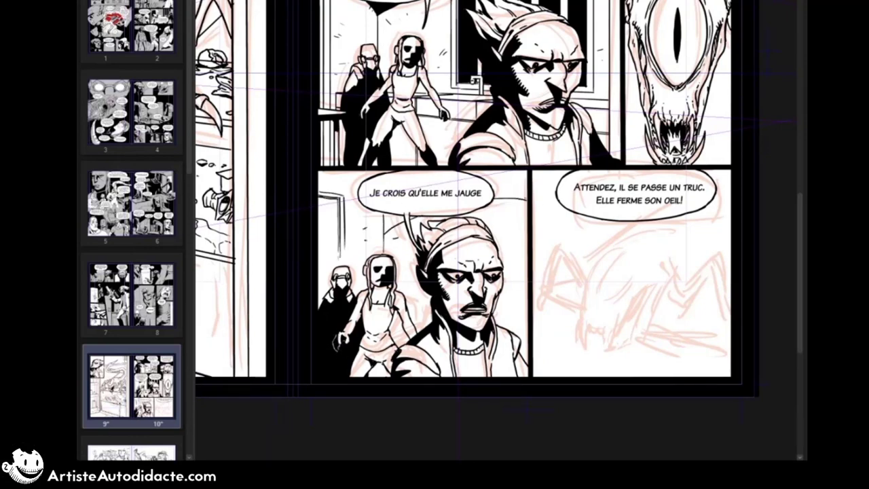
Step: Ink the ceiling edges from the wall corner and fill the ceiling with solid black
drag(383, 235, 344, 206)
drag(385, 234, 503, 198)
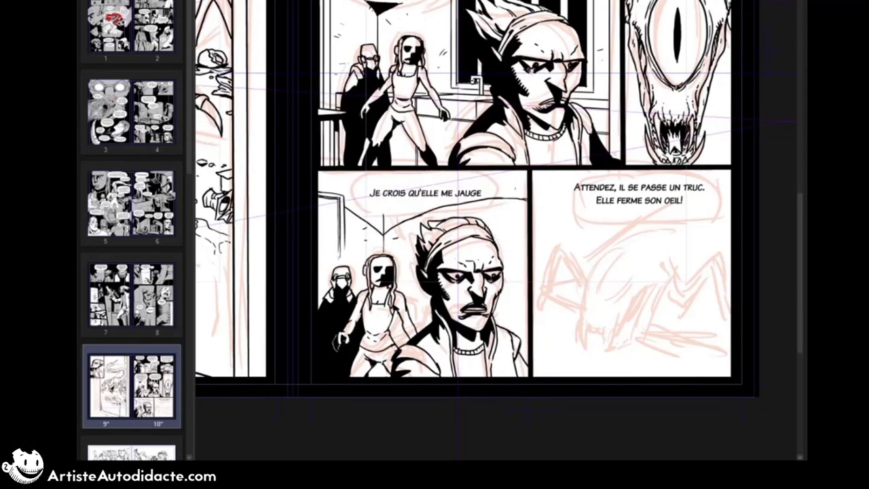
click(441, 199)
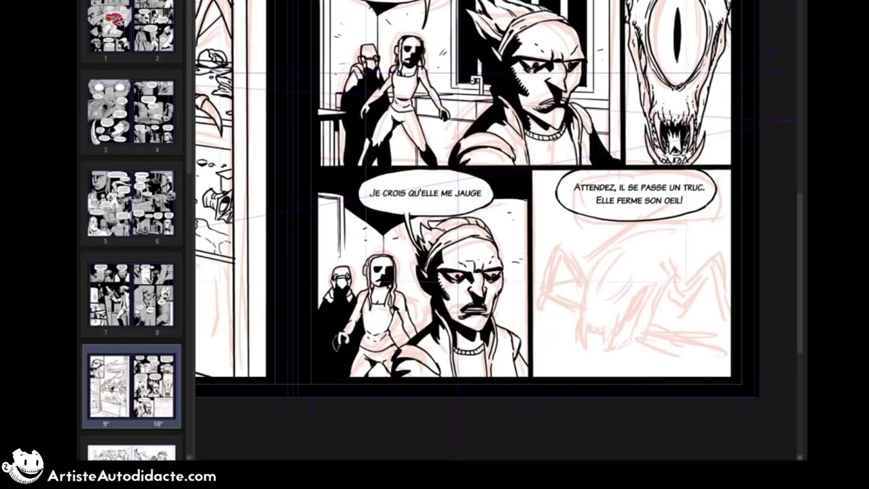
Step: Ink the creature's closed eye, front of the head and long fangs in page 10's last panel
mouse_move(623, 246)
mouse_down()
mouse_move(599, 295)
mouse_move(628, 277)
mouse_move(629, 244)
mouse_up()
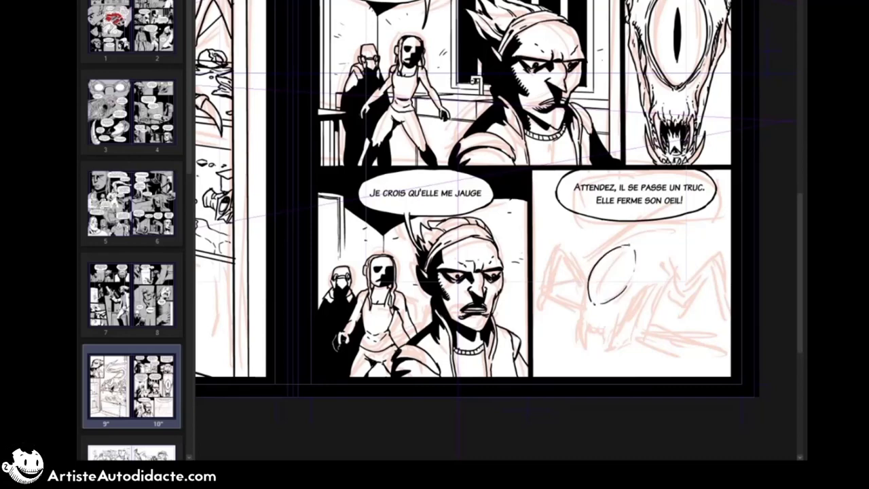
mouse_move(595, 301)
mouse_down()
mouse_move(632, 245)
mouse_move(621, 297)
mouse_move(579, 334)
mouse_move(579, 359)
mouse_up()
drag(605, 329, 602, 365)
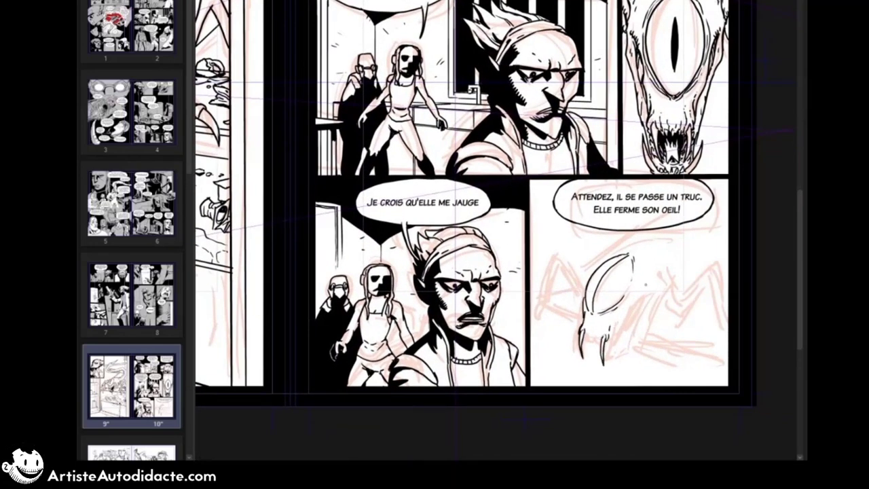
drag(645, 284, 680, 277)
drag(678, 279, 651, 327)
mouse_move(651, 322)
mouse_down()
mouse_move(645, 330)
mouse_move(645, 322)
mouse_up()
drag(634, 327, 620, 328)
drag(677, 281, 643, 349)
mouse_move(633, 338)
mouse_down()
mouse_move(629, 347)
mouse_move(609, 337)
mouse_up()
Step: Ink the creature's toothed jaw, shaded mouth corner, neck and the curve of its upper back
drag(616, 338, 622, 344)
mouse_move(617, 342)
mouse_down()
mouse_move(635, 353)
mouse_move(645, 325)
mouse_move(706, 345)
mouse_up()
mouse_move(754, 303)
mouse_down()
mouse_move(736, 349)
mouse_move(707, 361)
mouse_up()
drag(717, 349, 712, 360)
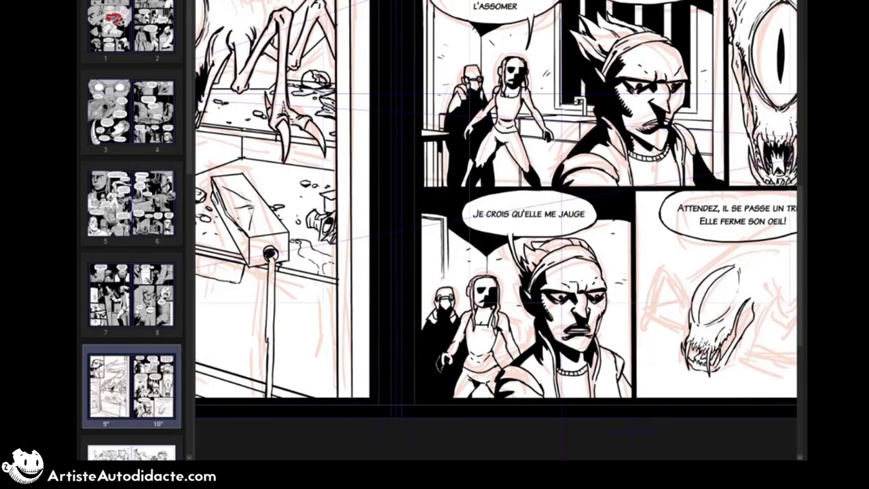
drag(734, 330, 730, 345)
drag(729, 335, 719, 355)
drag(727, 298, 551, 300)
drag(535, 277, 572, 240)
mouse_move(475, 230)
mouse_down()
mouse_move(710, 353)
mouse_move(514, 278)
mouse_up()
drag(577, 312, 612, 284)
scroll(655, 332, up, 3)
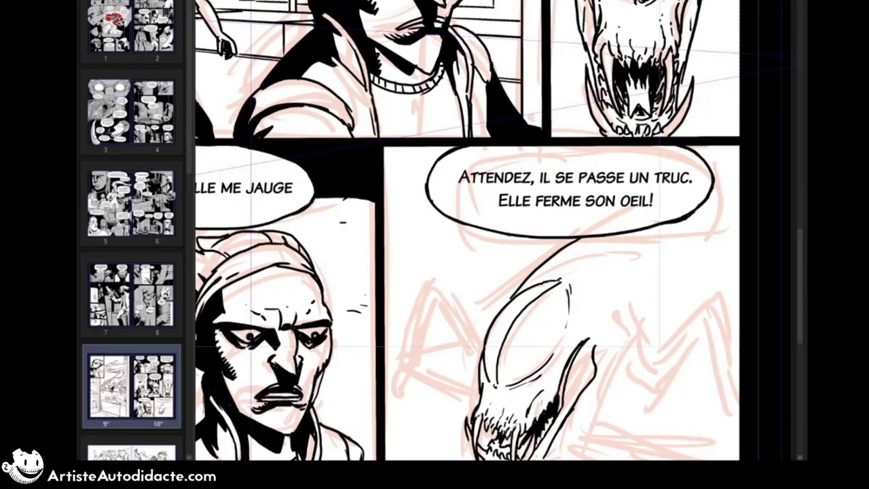
Step: Ink the creature's near shoulder and bent foreleg with its claws at the panel edge, redoing the lower-leg strokes
scroll(583, 214, down, 3)
drag(583, 214, 448, 100)
drag(464, 191, 469, 203)
drag(473, 200, 484, 241)
mouse_move(484, 242)
mouse_down()
mouse_move(500, 243)
mouse_move(533, 189)
mouse_up()
mouse_move(490, 226)
mouse_down()
mouse_move(540, 163)
mouse_move(561, 215)
mouse_up()
mouse_move(538, 182)
mouse_down()
mouse_move(562, 261)
mouse_move(549, 273)
mouse_up()
key(ctrl+z)
key(ctrl+z)
drag(549, 271, 545, 279)
mouse_move(545, 281)
mouse_down()
mouse_move(559, 316)
mouse_move(558, 284)
mouse_up()
Step: Ink the creature's shoulder creases, rear leg, rising tail curve and back ridges, redoing one ridge stroke
drag(465, 199, 497, 197)
mouse_move(493, 192)
mouse_down()
mouse_move(504, 182)
mouse_move(519, 196)
mouse_up()
mouse_move(520, 206)
mouse_down()
mouse_move(545, 224)
mouse_move(561, 211)
mouse_up()
drag(528, 194, 543, 214)
mouse_move(513, 172)
mouse_down()
mouse_move(520, 184)
mouse_move(515, 174)
mouse_move(494, 191)
mouse_up()
mouse_move(512, 166)
mouse_down()
mouse_move(515, 149)
mouse_move(562, 92)
mouse_up()
drag(490, 110, 508, 124)
key(ctrl+z)
drag(502, 113, 508, 122)
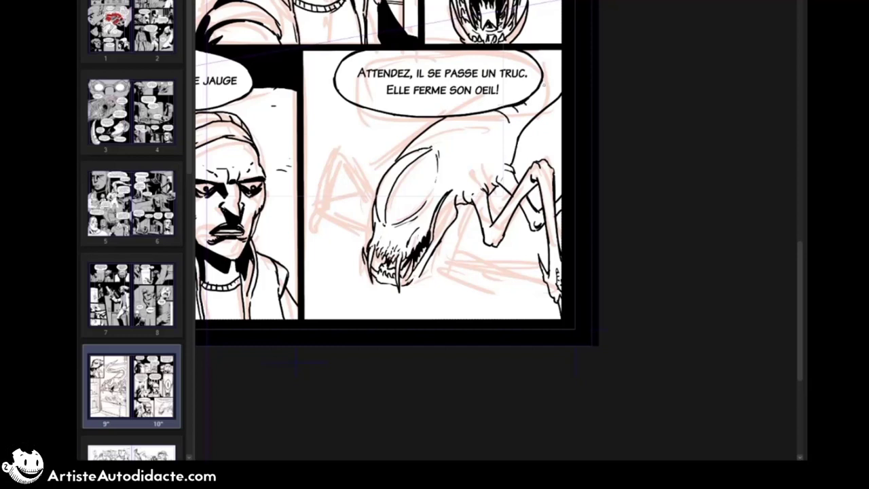
Step: Ink the tail's ridges beside the speech balloon and the creature's far foreleg with its clawed foot
drag(539, 83, 545, 89)
drag(539, 53, 546, 52)
drag(353, 155, 375, 188)
mouse_move(335, 149)
mouse_down()
mouse_move(352, 155)
mouse_move(373, 206)
mouse_move(319, 203)
mouse_up()
drag(342, 165, 334, 206)
drag(342, 194, 322, 215)
drag(321, 215, 304, 228)
drag(325, 199, 305, 206)
Step: Add shading strokes and creases along the creature's jaw and neck, undoing the misplaced strokes
drag(409, 283, 425, 251)
key(ctrl+z)
drag(419, 259, 427, 248)
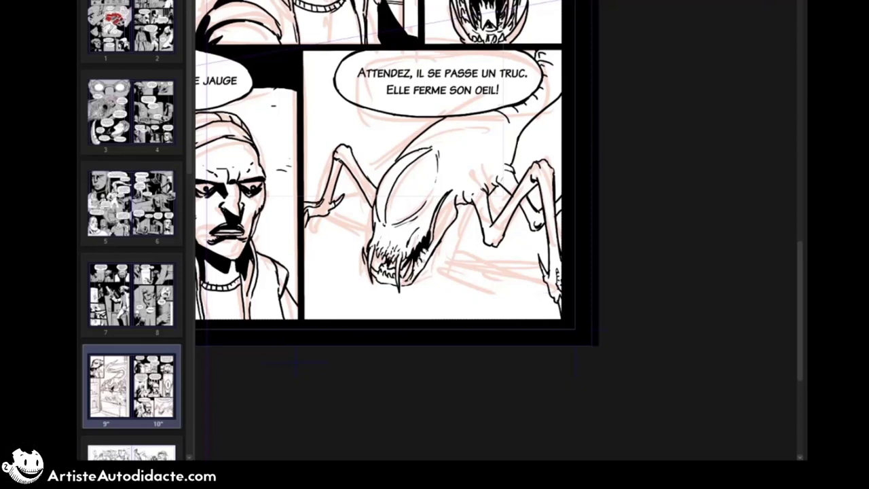
drag(456, 207, 446, 213)
drag(436, 212, 434, 220)
drag(453, 186, 438, 204)
key(ctrl+z)
Step: Ink the fridge shelf's double front edge, its rim details, the rear shelf line and the lower corner edge
mouse_move(308, 218)
mouse_down()
mouse_move(521, 303)
mouse_move(562, 305)
mouse_up()
drag(307, 221, 562, 309)
drag(372, 242, 426, 262)
drag(306, 221, 567, 309)
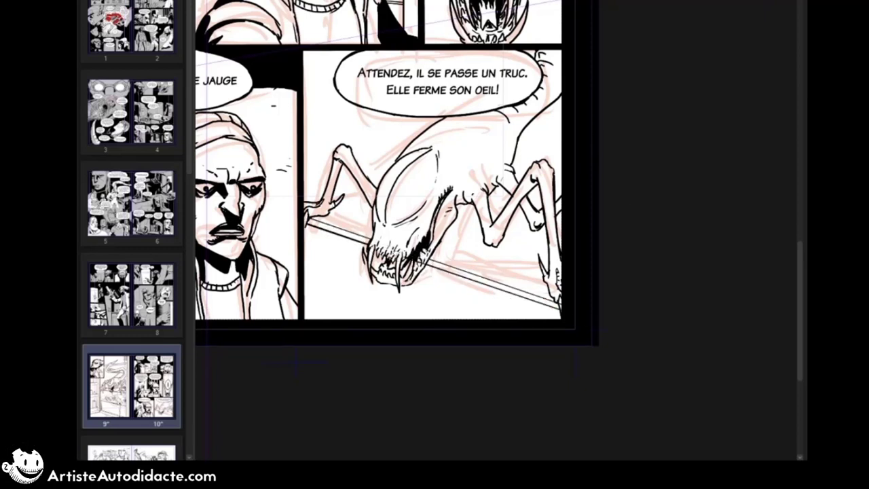
drag(337, 226, 371, 236)
mouse_move(433, 256)
mouse_down()
mouse_move(514, 281)
mouse_move(506, 286)
mouse_up()
drag(304, 177, 403, 151)
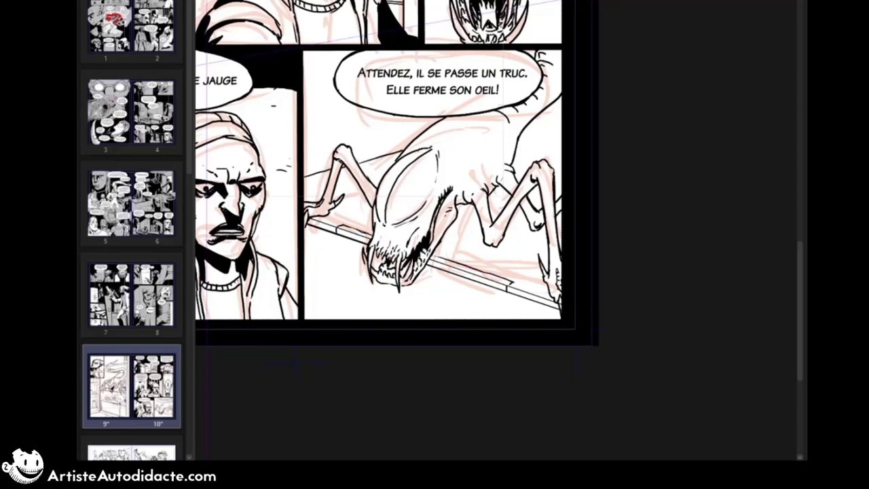
drag(304, 307, 338, 319)
drag(304, 313, 319, 319)
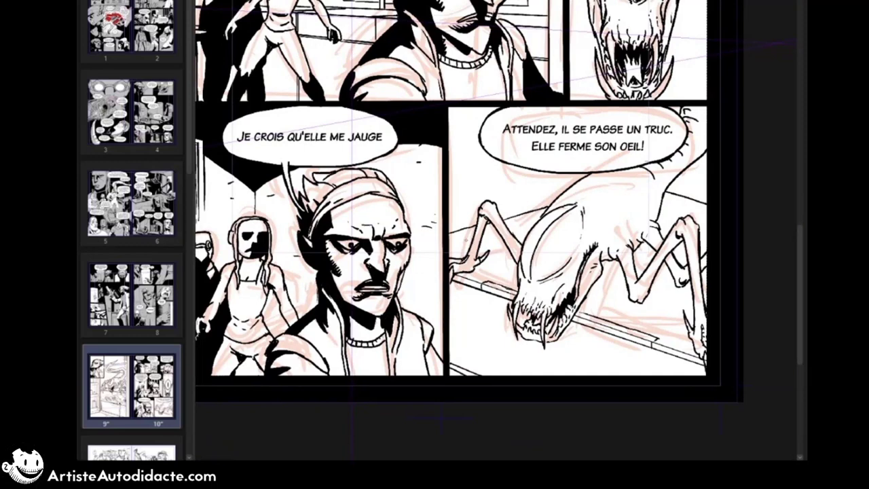
Step: Check the fridge drawing on page 9 and ink the tilted shelf's diagonal edges behind the creature
drag(464, 238, 574, 173)
drag(467, 242, 576, 175)
drag(466, 246, 536, 221)
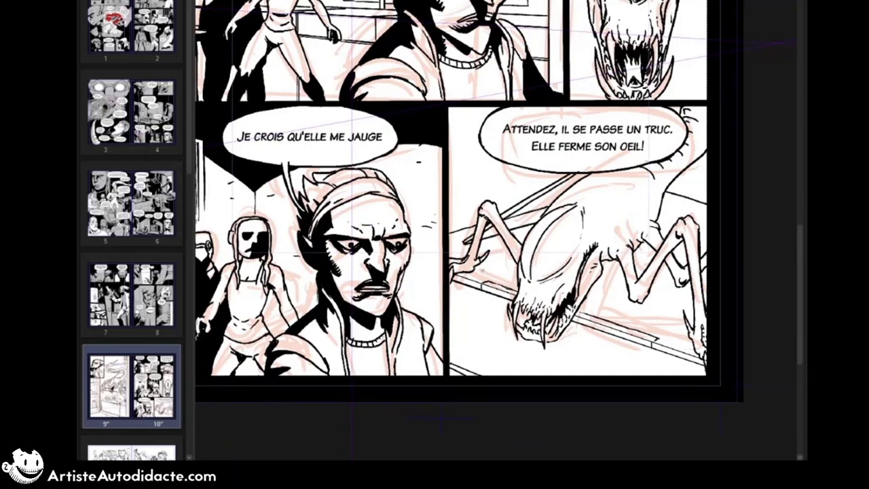
Step: Ink the round food item with its inner swirl behind the creature's near foreleg
key(e)
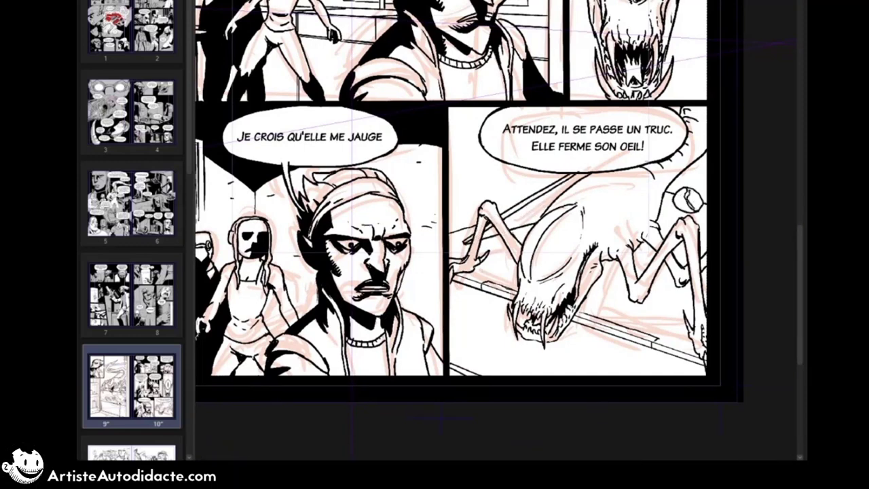
drag(688, 192, 699, 208)
mouse_move(690, 212)
mouse_down()
mouse_move(704, 214)
mouse_move(681, 211)
mouse_up()
mouse_move(696, 213)
mouse_down()
mouse_move(704, 209)
mouse_move(662, 222)
mouse_up()
drag(691, 221, 705, 213)
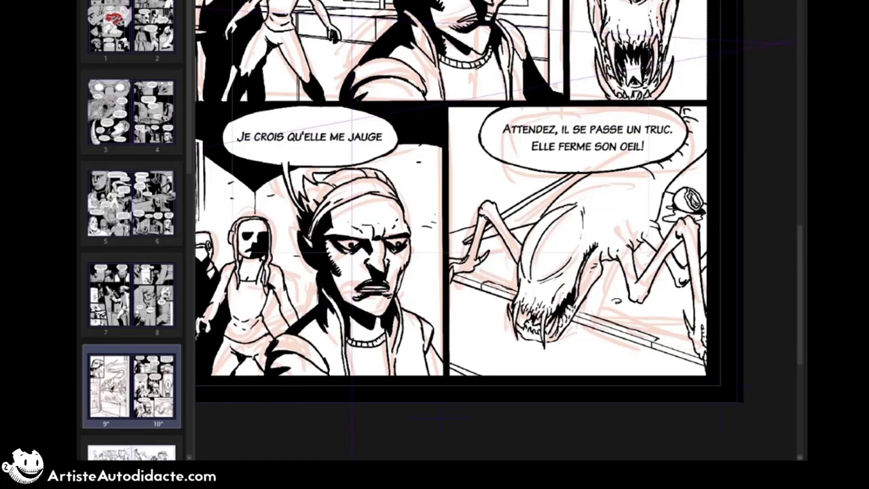
Step: Scatter small inked crumbs on the shelf around the creature's forelegs
drag(613, 299, 619, 302)
drag(622, 305, 630, 306)
click(640, 311)
click(650, 312)
mouse_move(687, 293)
mouse_down()
mouse_move(693, 313)
mouse_move(674, 307)
mouse_up()
drag(668, 333, 673, 335)
click(632, 313)
drag(504, 263, 509, 262)
Step: Ink the lower compartment's edge and the upright box below the shelf, clear the panel selection and save
drag(449, 314, 490, 293)
drag(576, 331, 576, 376)
mouse_move(576, 331)
mouse_down()
mouse_move(601, 331)
mouse_move(573, 376)
mouse_up()
drag(606, 332, 617, 375)
drag(742, 243, 745, 254)
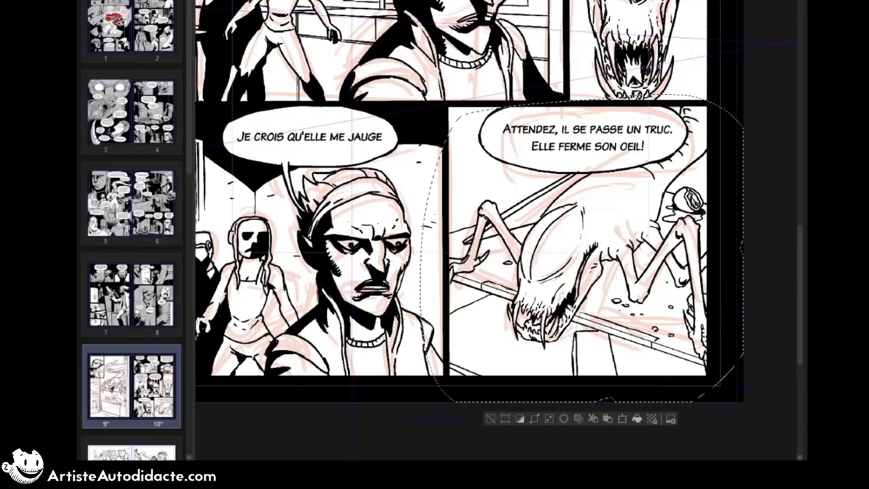
key(ctrl+d)
key(ctrl+s)
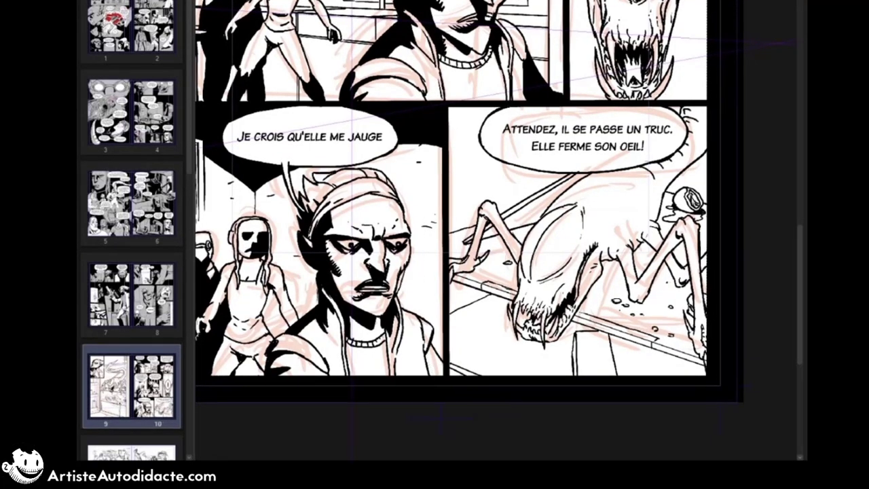
Step: Ink the round dish with its contents and scatter food scraps across the lower fridge level
drag(450, 304, 451, 353)
drag(450, 342, 476, 347)
mouse_move(450, 317)
mouse_down()
mouse_move(482, 322)
mouse_move(464, 328)
mouse_up()
drag(475, 327, 480, 335)
drag(461, 338, 526, 344)
drag(524, 361, 531, 363)
drag(526, 367, 557, 363)
drag(666, 361, 656, 367)
drag(665, 373, 698, 364)
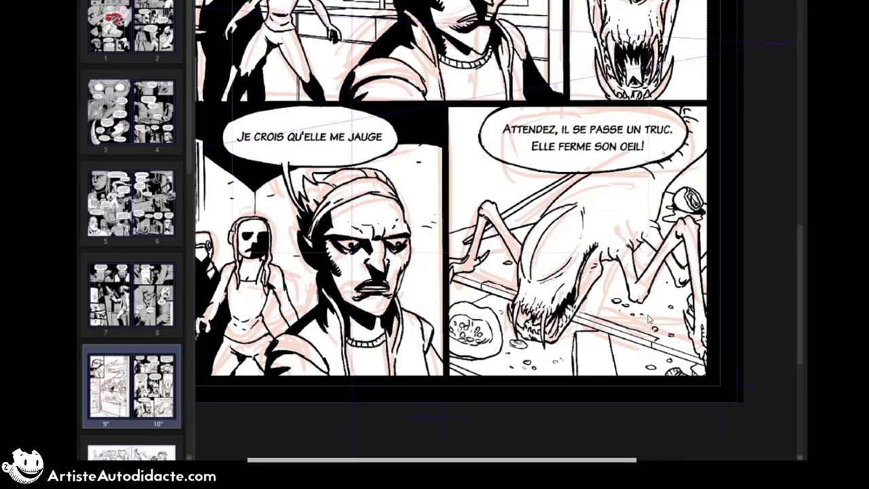
Step: Change "elle" to "il" in the two bottom-row speech balloons and save the pages
scroll(648, 319, down, 3)
click(533, 292)
key(BackSpace)
key(BackSpace)
key(BackSpace)
key(BackSpace)
text(il)
click(661, 297)
key(BackSpace)
key(BackSpace)
key(BackSpace)
key(BackSpace)
text(Il)
key(ctrl+s)
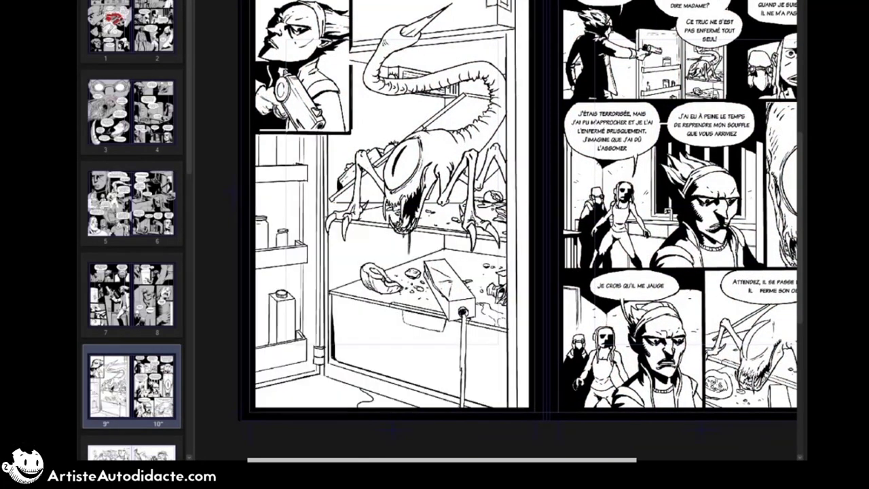
Step: Fill the areas around page 9's inset panel and above the fridge with solid black
scroll(368, 198, up, 1)
drag(402, 190, 448, 160)
scroll(448, 161, down, 2)
key(ctrl+0)
drag(320, 63, 456, 66)
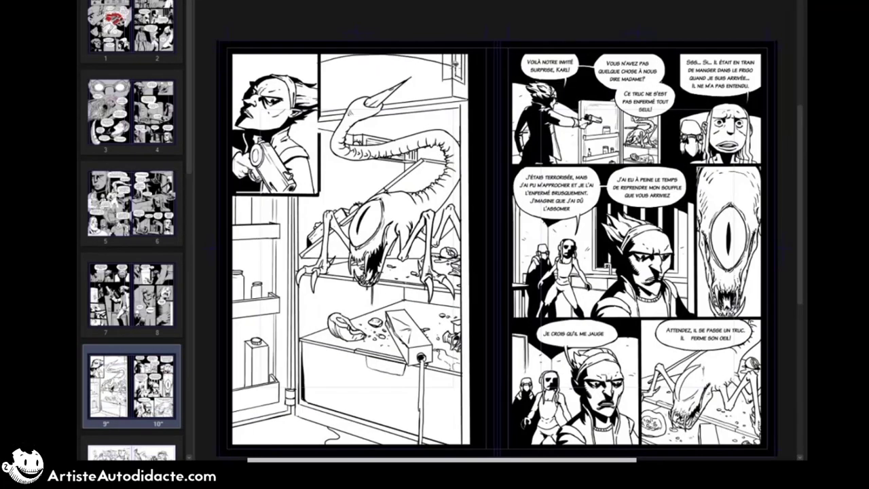
click(327, 57)
click(461, 74)
Step: Add black shading to the creature's legs and underside on page 9
drag(412, 221, 400, 260)
drag(331, 223, 349, 248)
drag(442, 190, 433, 205)
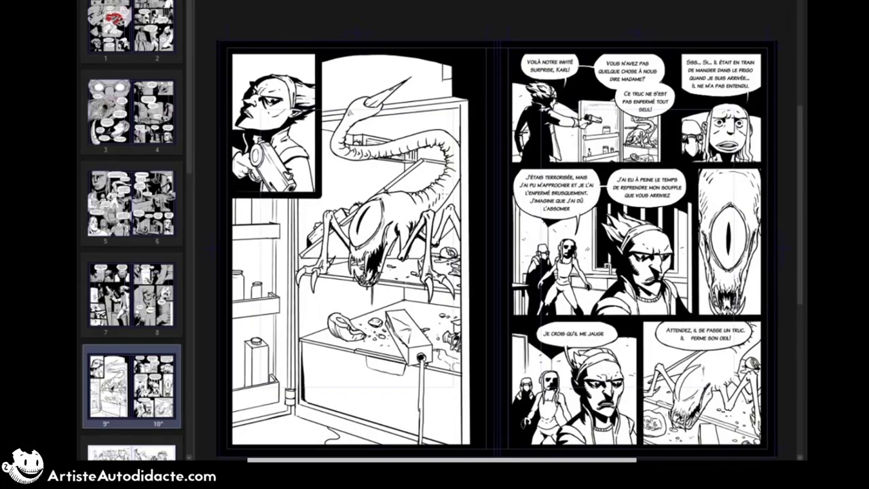
drag(458, 173, 442, 199)
scroll(488, 246, up, 2)
drag(488, 246, 535, 194)
scroll(535, 195, up, 1)
drag(493, 78, 481, 97)
mouse_move(479, 97)
mouse_down()
mouse_move(448, 126)
mouse_move(463, 184)
mouse_up()
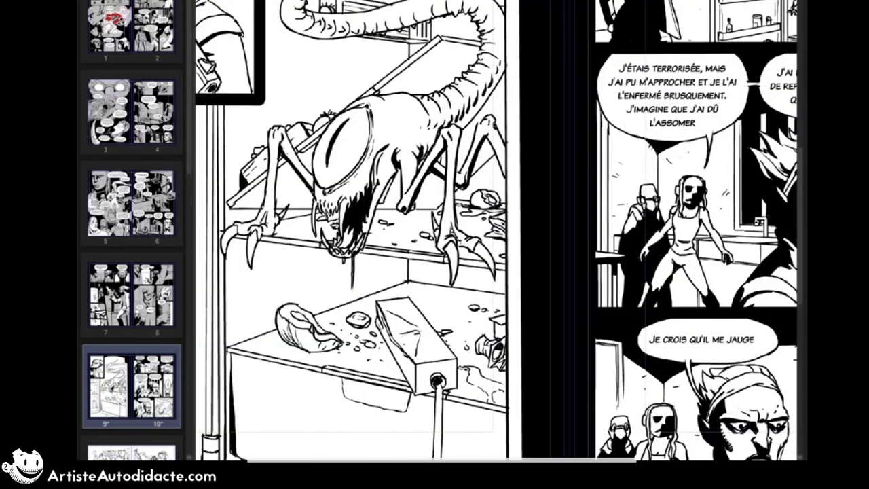
Step: Fill the shadows beneath the fridge door's shelves on page 9 with solid black
drag(503, 154, 497, 175)
drag(472, 254, 501, 390)
drag(326, 407, 477, 201)
drag(348, 235, 282, 290)
drag(344, 391, 315, 422)
drag(333, 325, 371, 406)
drag(394, 186, 324, 216)
drag(380, 285, 404, 169)
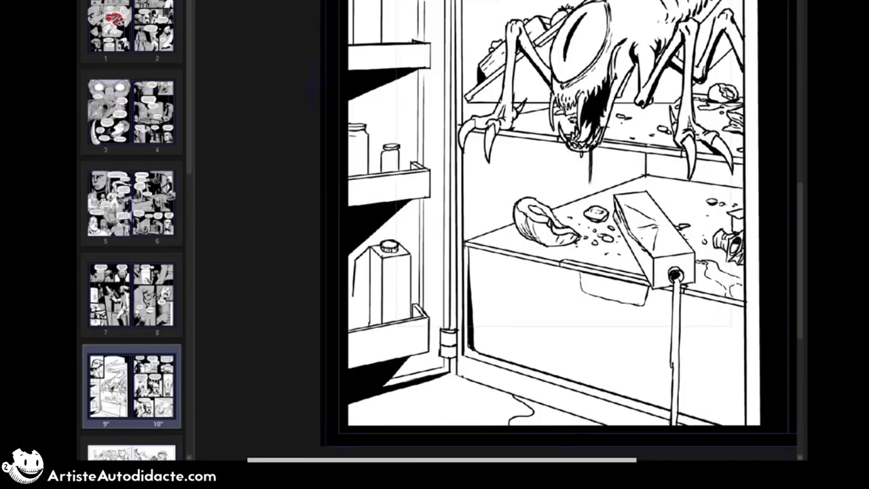
Step: Black in the carton's side, the jar details, the upper door shelf's shadow and the door hinge
drag(370, 250, 355, 329)
drag(384, 160, 390, 172)
drag(389, 164, 365, 238)
drag(334, 78, 334, 124)
drag(348, 123, 339, 55)
drag(410, 334, 411, 372)
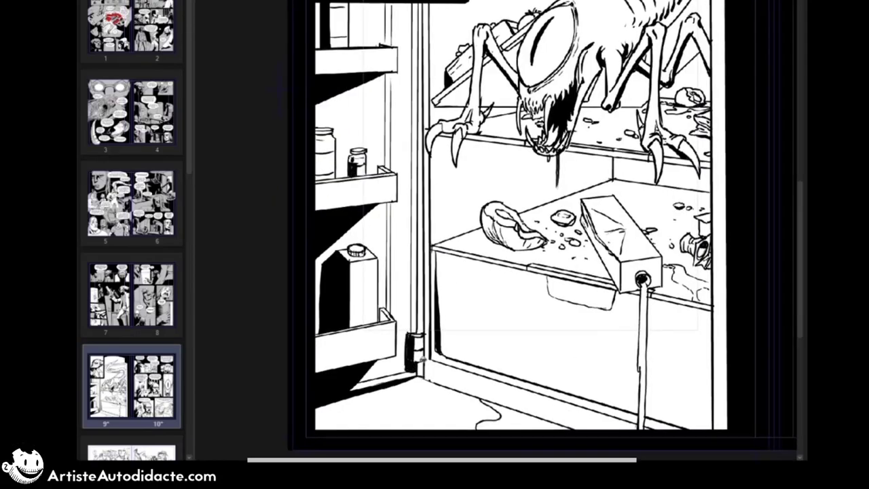
Step: Fill the gap between the fridge door and body and the remaining lower door shadow with black
drag(490, 197, 472, 225)
drag(475, 343, 475, 191)
drag(308, 379, 323, 372)
scroll(503, 190, down, 3)
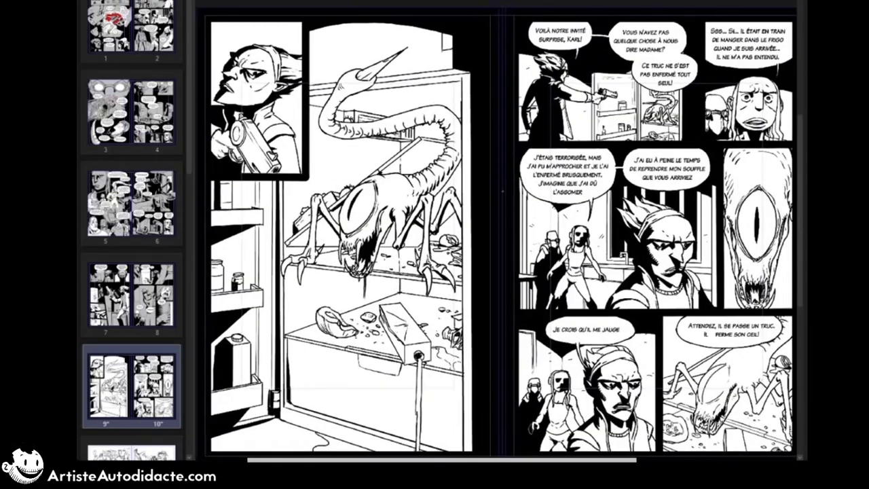
drag(502, 191, 491, 175)
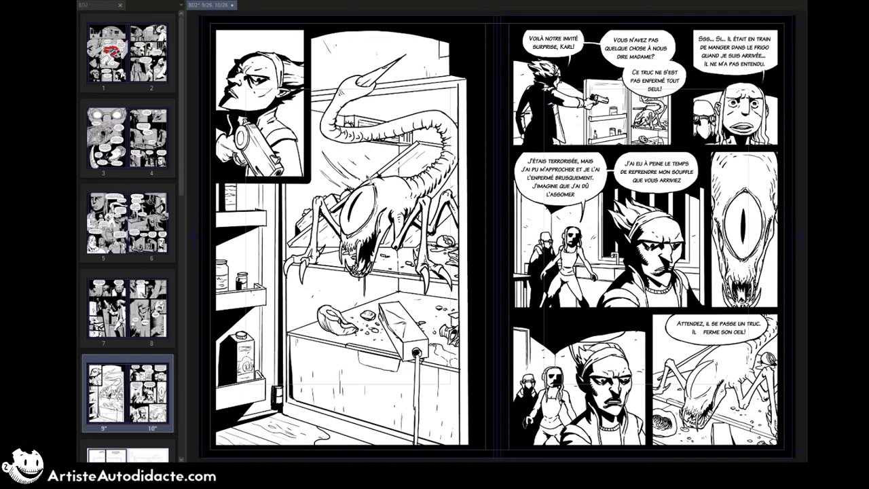
Step: Lay a flat grey base tone under the line art of pages 9 and 10, keeping the speech balloons white
scroll(367, 176, up, 4)
scroll(359, 189, up, 1)
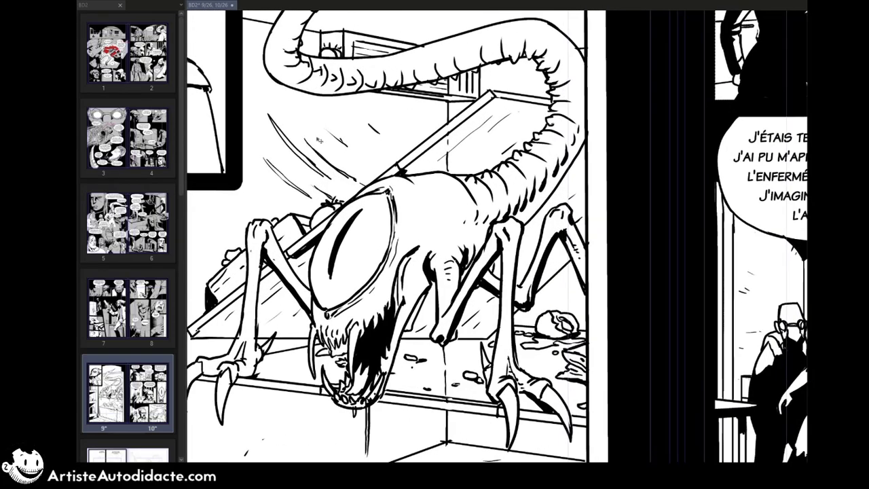
scroll(329, 167, down, 3)
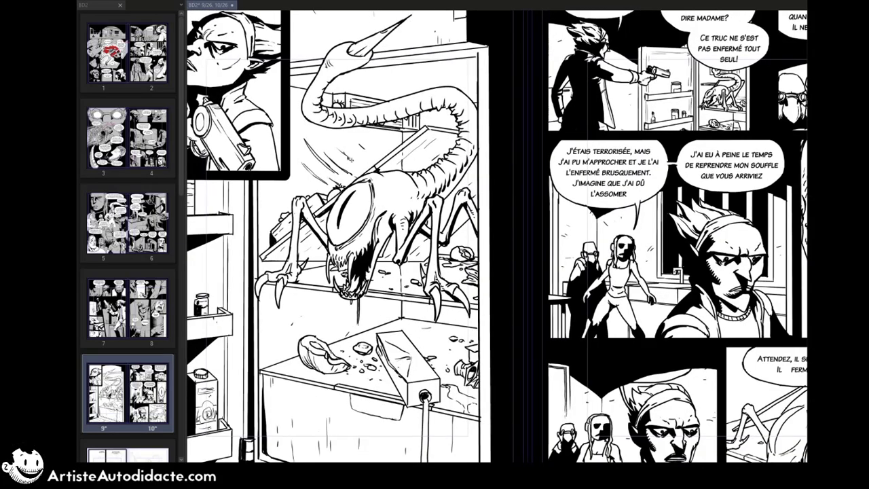
scroll(377, 253, down, 2)
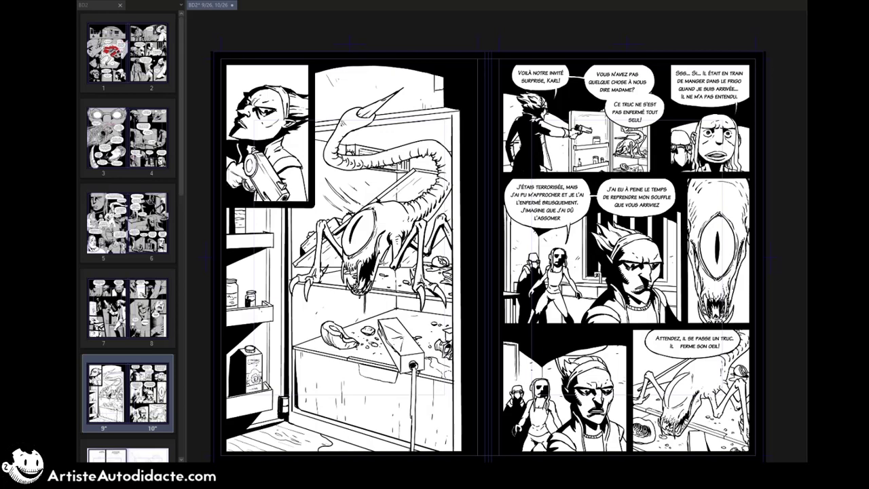
click(821, 332)
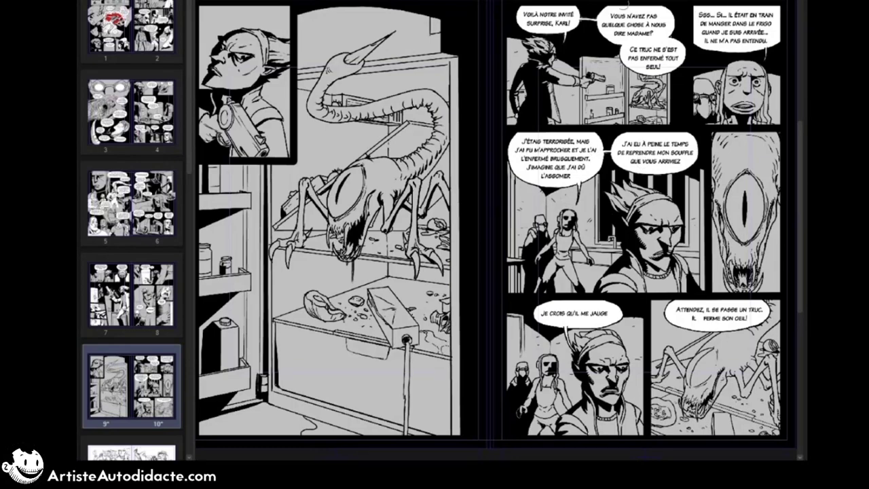
Step: Paint the lit areas of the armed character's face, hair and clothing white in page 9's inset panel
scroll(566, 9, up, 4)
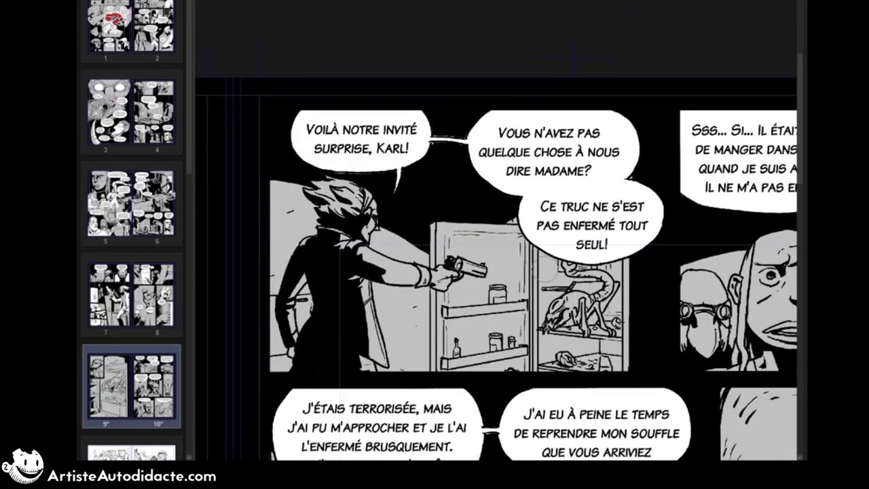
drag(516, 271, 491, 106)
drag(530, 434, 492, 33)
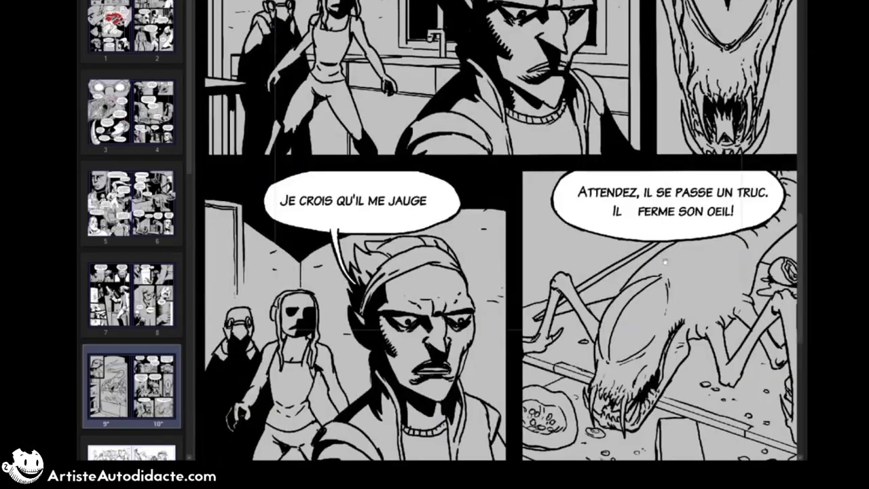
drag(260, 336, 563, 281)
scroll(563, 281, down, 4)
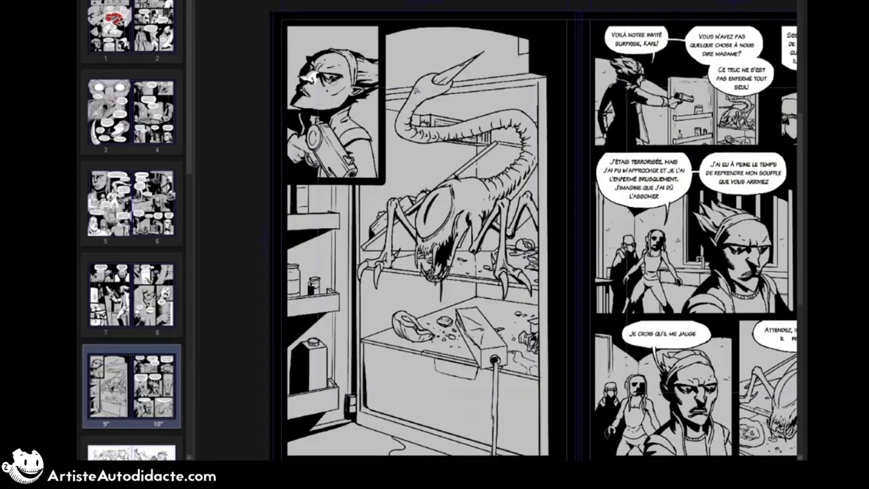
drag(345, 87, 301, 106)
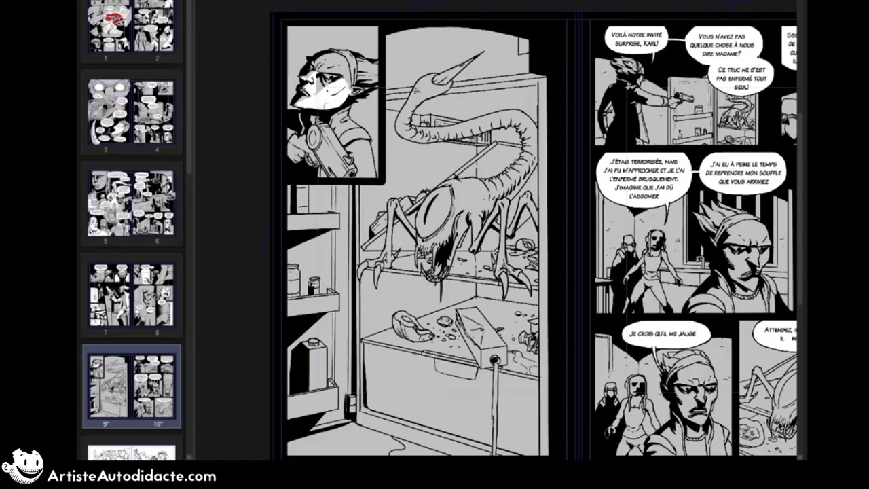
mouse_move(350, 68)
mouse_down()
mouse_move(342, 85)
mouse_move(329, 78)
mouse_move(354, 83)
mouse_move(369, 75)
mouse_move(372, 87)
mouse_up()
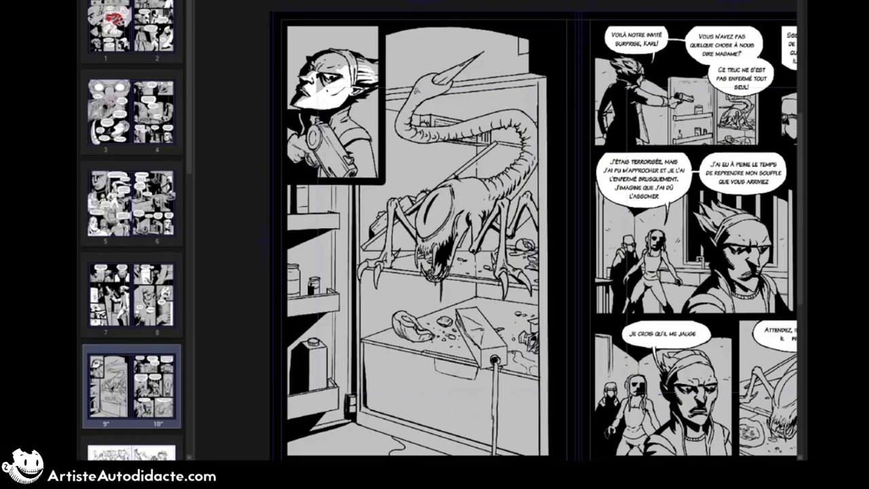
mouse_move(346, 136)
mouse_down()
mouse_move(368, 141)
mouse_move(371, 174)
mouse_move(349, 175)
mouse_up()
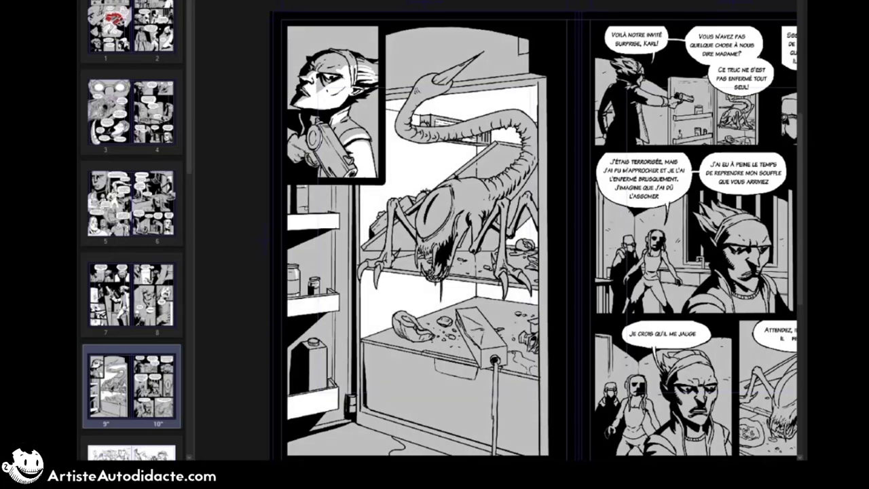
Step: Turn the fridge door's lit inner surfaces and shelf edges white on page 9
click(329, 262)
key(ctrl+z)
click(335, 258)
click(332, 290)
key(ctrl+z)
click(318, 294)
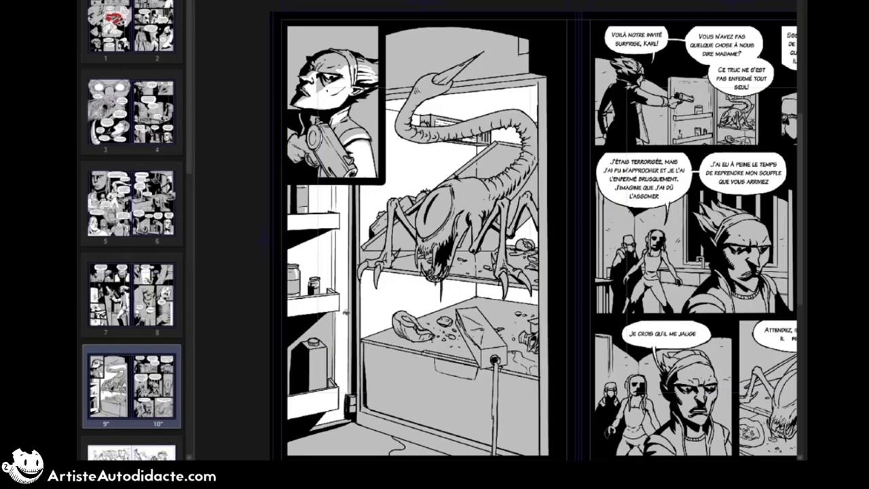
click(334, 333)
Step: Whiten the creature's eye and add white highlights along its head, back and curled tail on page 9
click(440, 209)
click(471, 182)
click(519, 161)
click(515, 167)
click(486, 181)
click(498, 177)
click(508, 173)
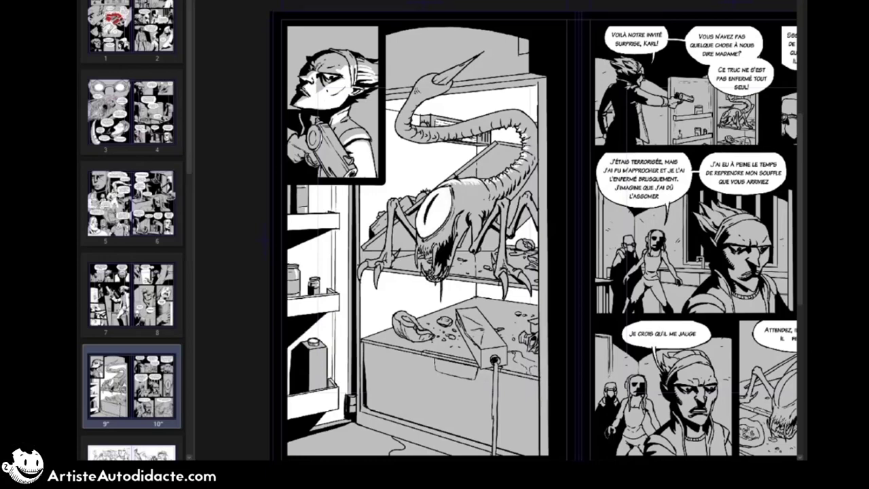
click(429, 96)
click(412, 114)
click(429, 128)
click(443, 127)
click(464, 123)
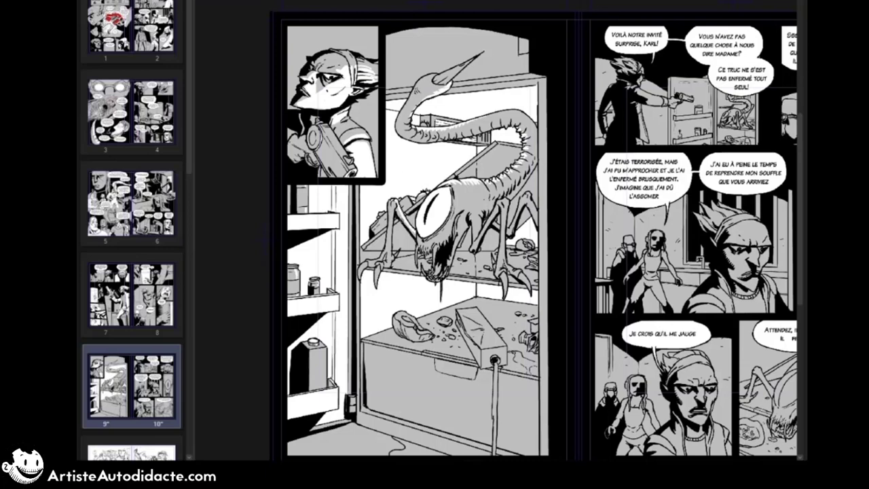
Step: Whiten the page 9 creature's stinger tip and front claws
click(451, 73)
click(504, 285)
click(525, 283)
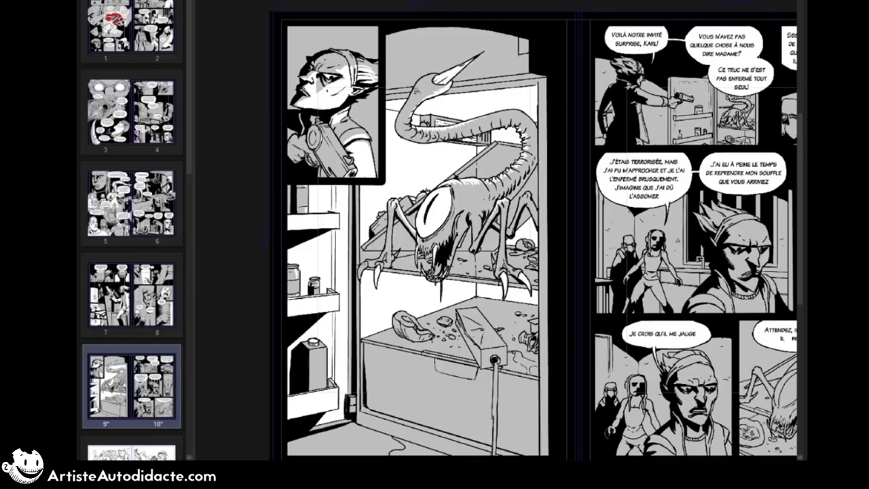
click(362, 271)
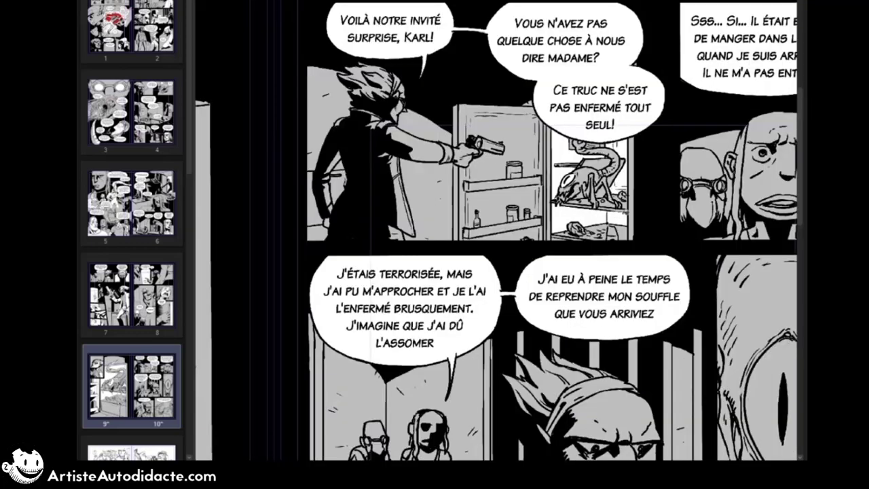
Step: Whiten the inside of the open fridge door in page 10's first panel, leaving the shelves grey
click(525, 134)
click(528, 201)
click(527, 234)
drag(555, 229, 552, 238)
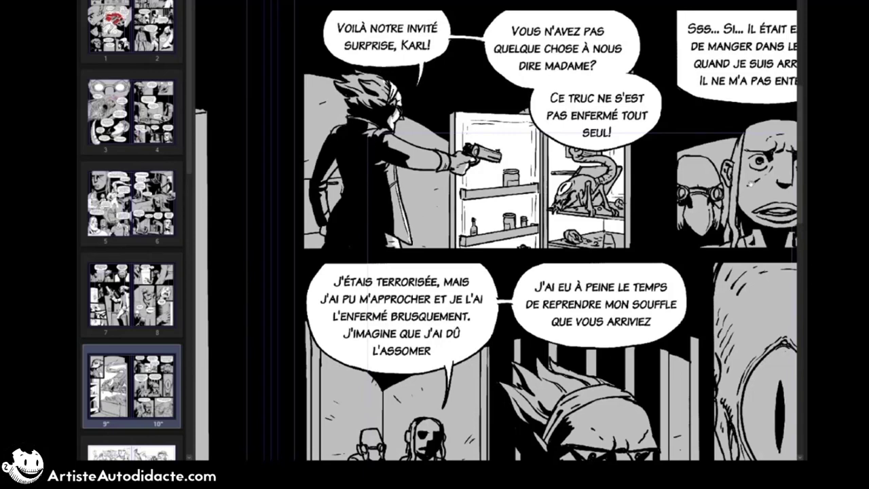
Step: Paint the frightened woman's face and eyes white in page 10's second panel
mouse_move(751, 184)
mouse_down()
mouse_move(571, 167)
mouse_move(576, 146)
mouse_up()
mouse_move(620, 142)
mouse_down()
mouse_move(628, 149)
mouse_move(610, 153)
mouse_up()
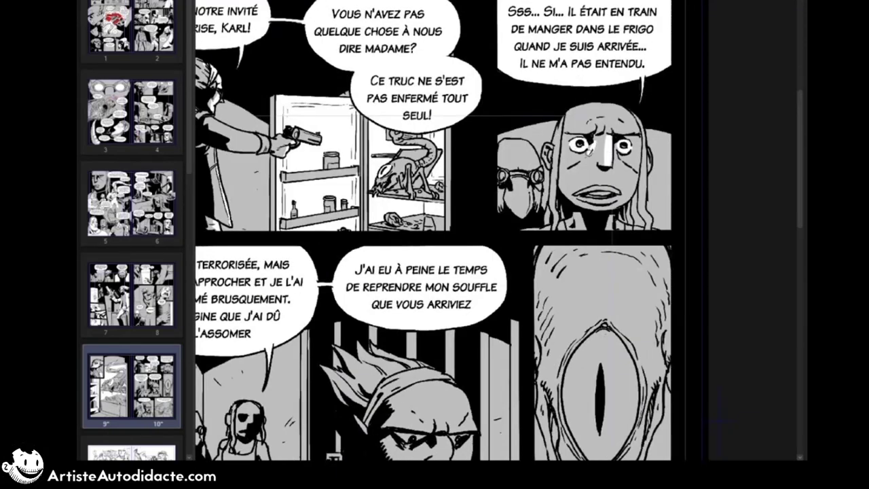
mouse_move(588, 114)
mouse_down()
mouse_move(571, 171)
mouse_move(622, 177)
mouse_up()
Step: Dot grey freckles over both cheeks of the frightened woman in page 10's second panel
click(585, 158)
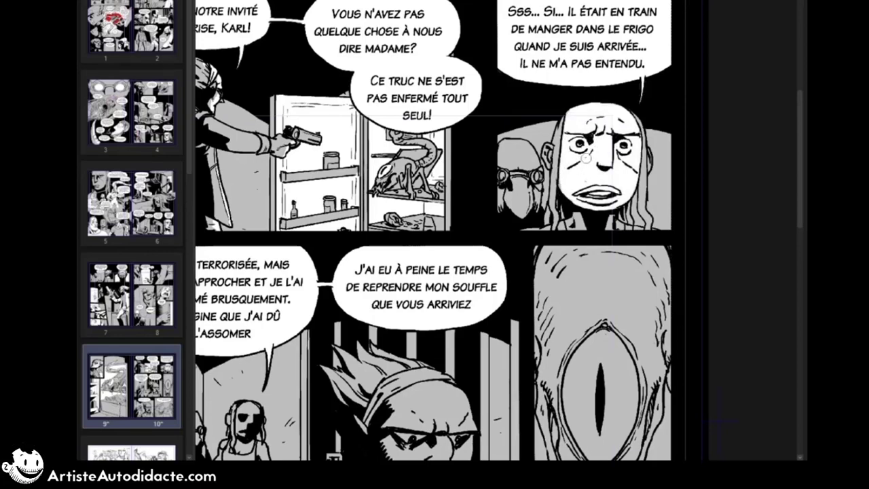
click(579, 161)
click(573, 157)
click(569, 158)
click(628, 163)
click(635, 162)
click(628, 169)
click(619, 163)
click(590, 162)
Step: Add white highlights to the frightened woman's ear, hair strands and neck in page 10's second panel
mouse_move(576, 193)
mouse_down()
mouse_move(618, 192)
mouse_move(582, 199)
mouse_move(563, 189)
mouse_up()
drag(549, 150, 557, 206)
drag(638, 118, 643, 221)
drag(577, 214, 575, 229)
drag(612, 219, 618, 228)
click(638, 228)
click(659, 232)
click(550, 226)
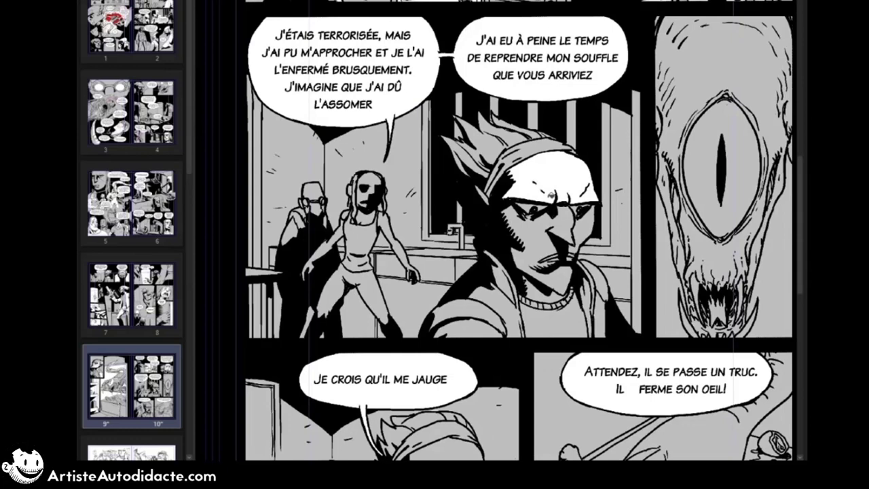
mouse_move(551, 196)
mouse_down()
mouse_move(585, 209)
mouse_move(570, 271)
mouse_move(547, 263)
mouse_move(529, 204)
mouse_move(579, 204)
mouse_up()
key(ctrl+z)
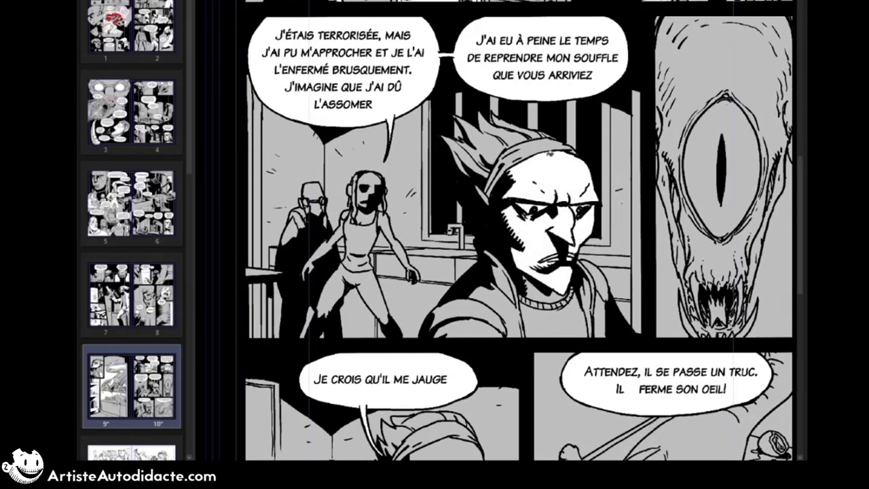
Step: Whiten the foreground character's face, spiky hair, headband, sweater and jacket in page 10's middle row
mouse_move(550, 153)
mouse_down()
mouse_move(483, 176)
mouse_move(488, 201)
mouse_up()
drag(499, 124, 547, 134)
mouse_move(543, 295)
mouse_down()
mouse_move(569, 297)
mouse_move(524, 302)
mouse_up()
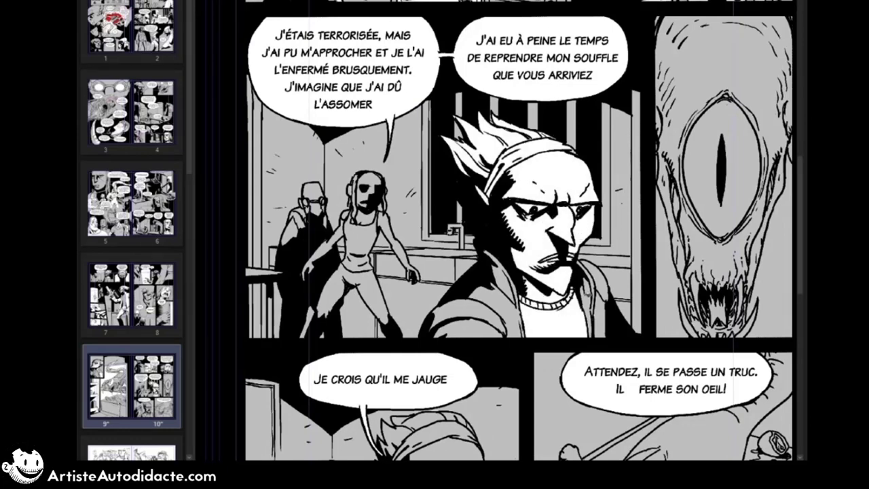
drag(588, 296, 599, 302)
drag(520, 298, 482, 327)
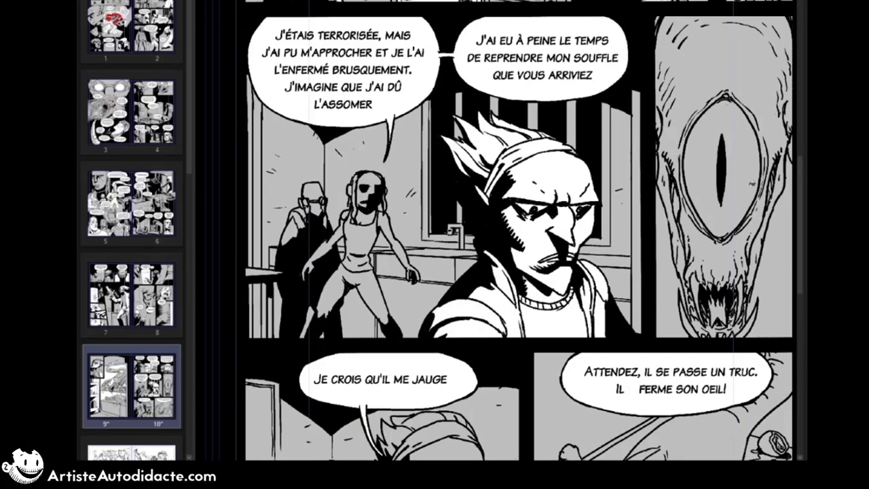
Step: Whiten the eye, fangs and background in the creature's close-up panel on page 10
click(727, 140)
drag(741, 244, 733, 182)
drag(735, 234, 690, 232)
click(771, 210)
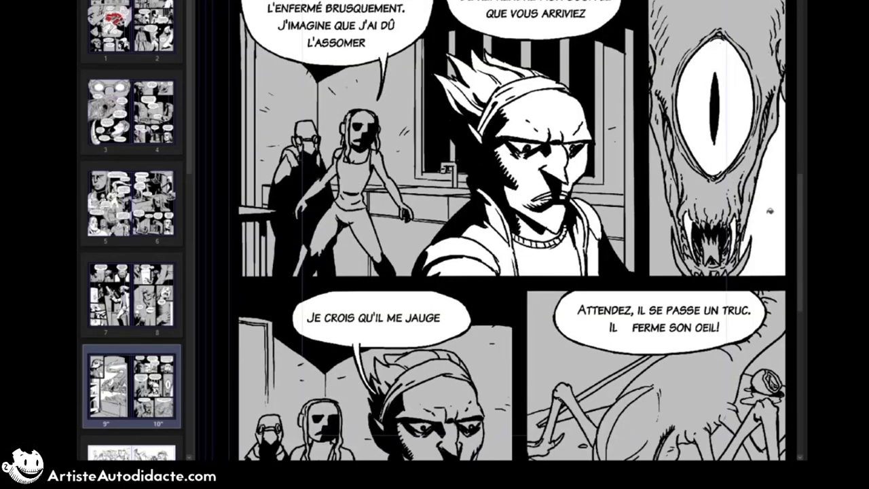
click(662, 228)
click(746, 260)
click(680, 261)
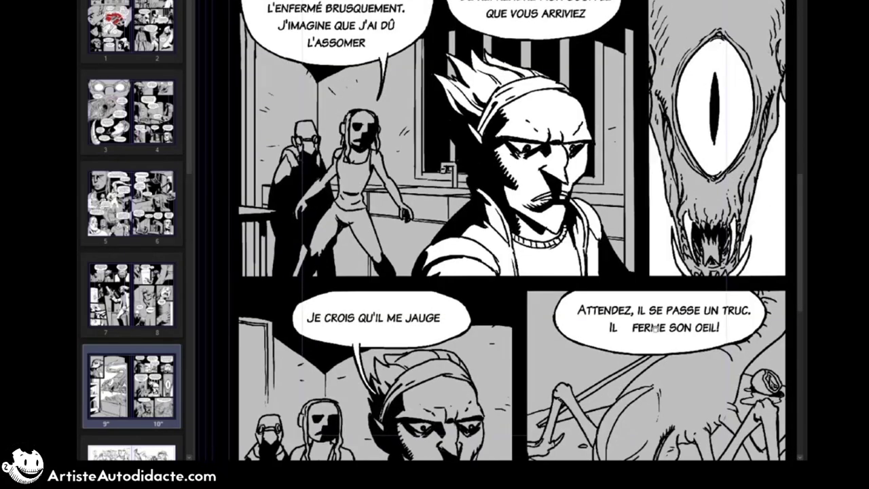
drag(655, 329, 668, 168)
click(457, 234)
key(ctrl+z)
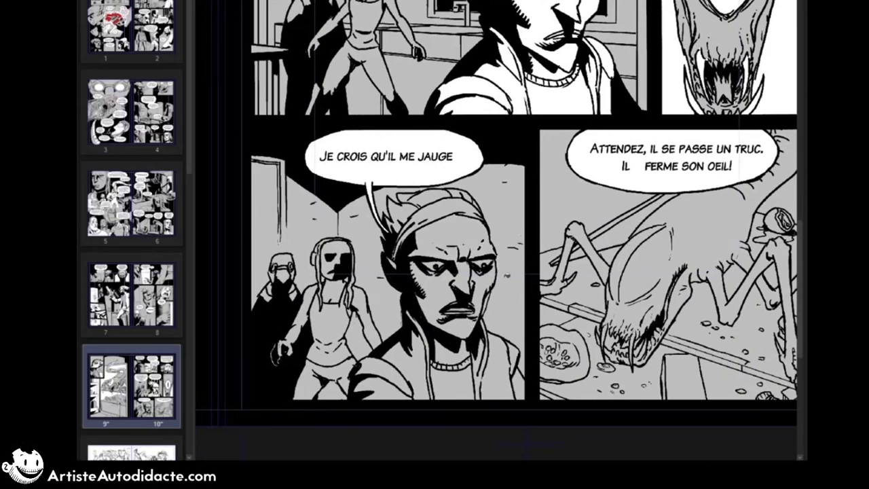
mouse_move(277, 233)
mouse_down()
mouse_move(293, 279)
mouse_move(352, 298)
mouse_move(373, 268)
mouse_up()
key(ctrl+z)
Step: Whiten the foreground character's face, hair, headband and clothing in page 10's bottom row
mouse_move(467, 235)
mouse_down()
mouse_move(485, 306)
mouse_move(455, 365)
mouse_move(427, 333)
mouse_move(527, 404)
mouse_up()
click(441, 228)
mouse_move(400, 216)
mouse_down()
mouse_move(438, 200)
mouse_move(465, 201)
mouse_up()
click(393, 256)
Step: Paint white highlights on the creature's closed eyelid, head and legs in page 10's last panel
drag(755, 244, 612, 283)
drag(473, 330, 542, 234)
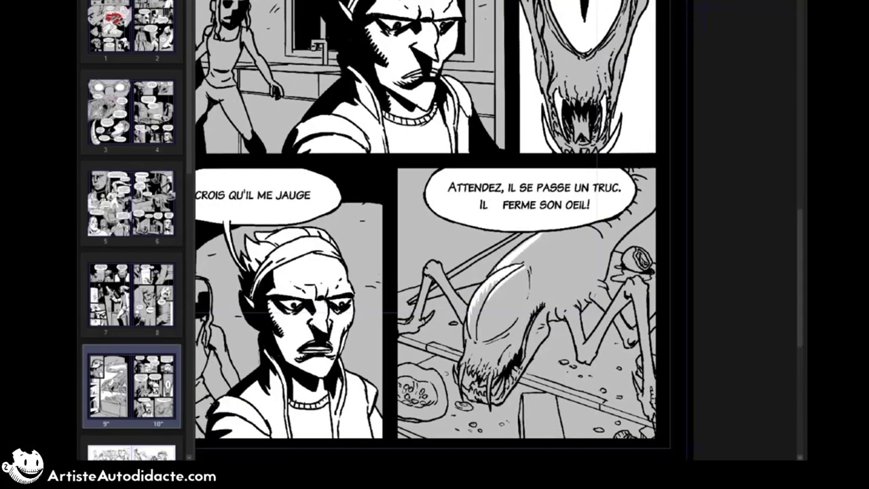
mouse_move(494, 271)
mouse_down()
mouse_move(542, 232)
mouse_move(514, 263)
mouse_move(529, 249)
mouse_up()
mouse_move(437, 264)
mouse_down()
mouse_move(466, 307)
mouse_move(450, 287)
mouse_move(421, 312)
mouse_up()
drag(622, 287, 585, 345)
drag(614, 305, 586, 346)
drag(631, 278, 626, 287)
drag(636, 277, 636, 285)
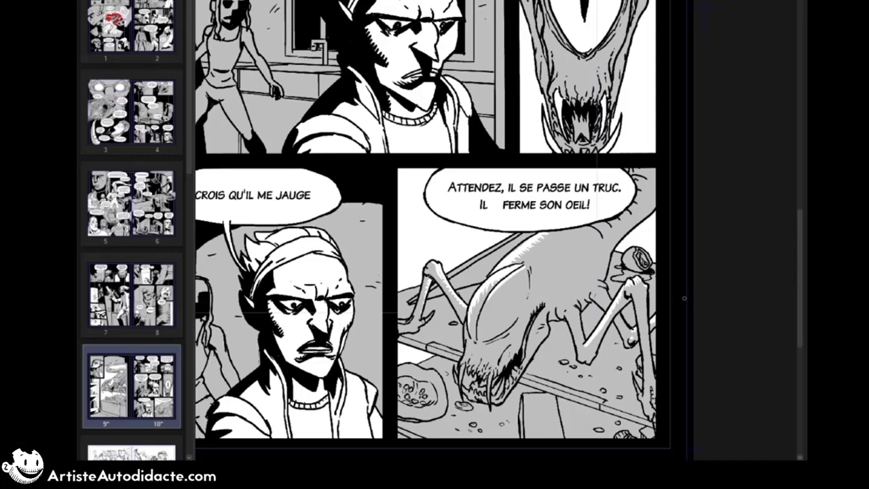
Step: Review the grey and white shading on page 10 and across the full spread of pages 9 and 10
key(ctrl+0)
key(ctrl+plus)
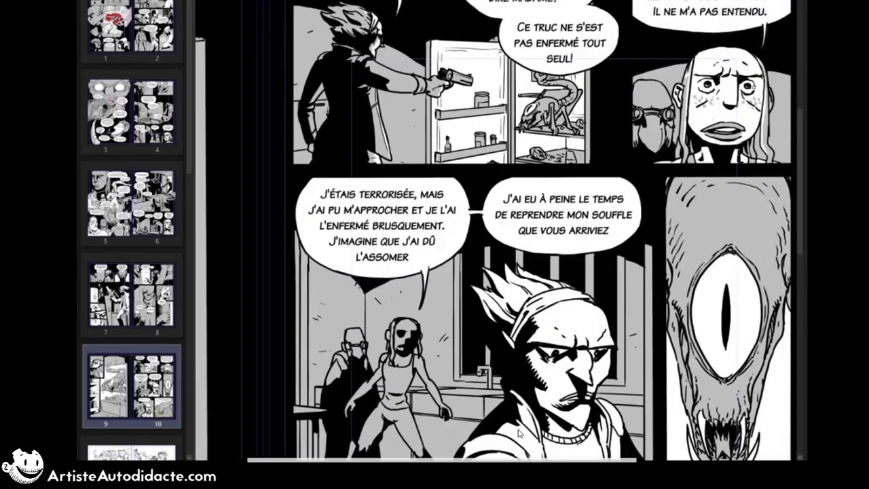
scroll(450, 450, down, 3)
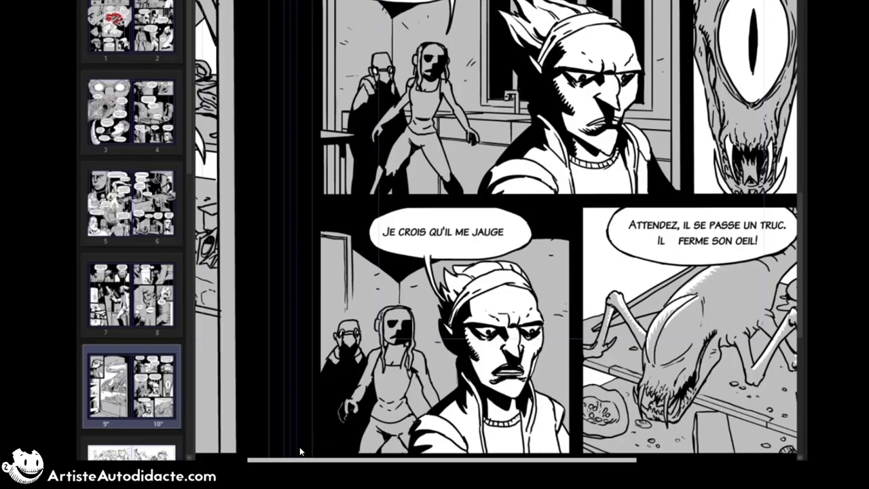
scroll(277, 449, down, 1)
scroll(277, 449, up, 2)
key(ctrl+minus)
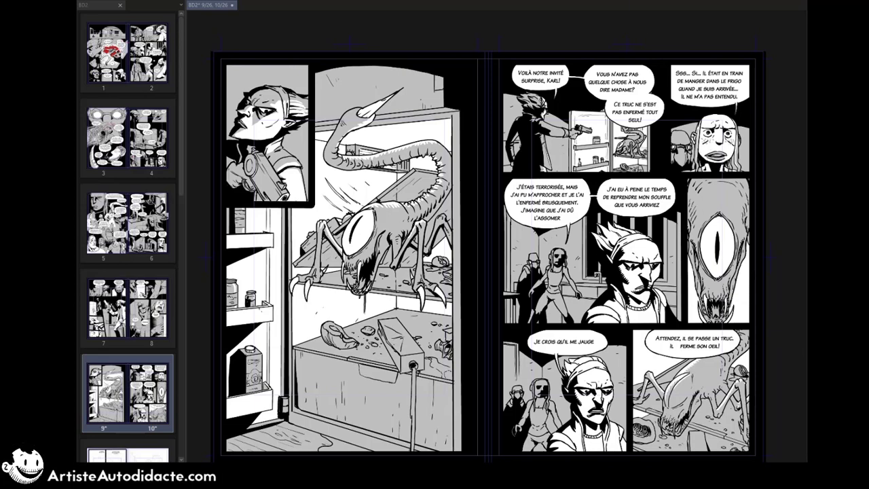
key(ctrl+0)
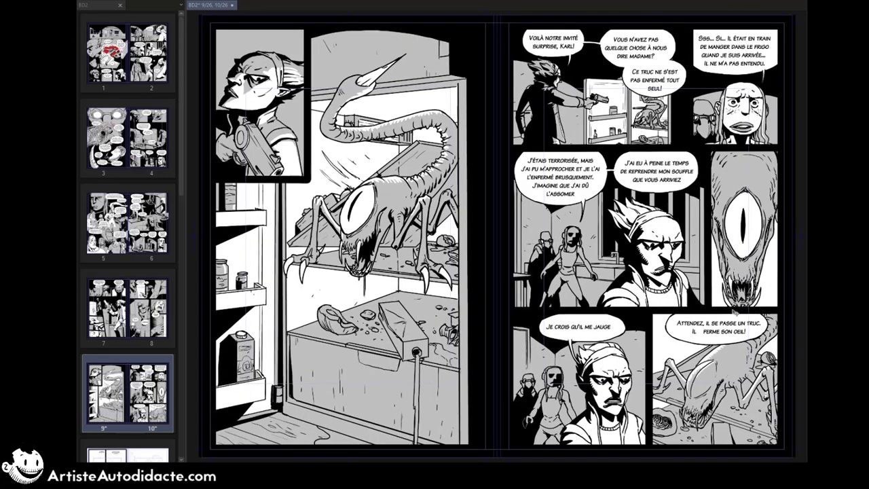